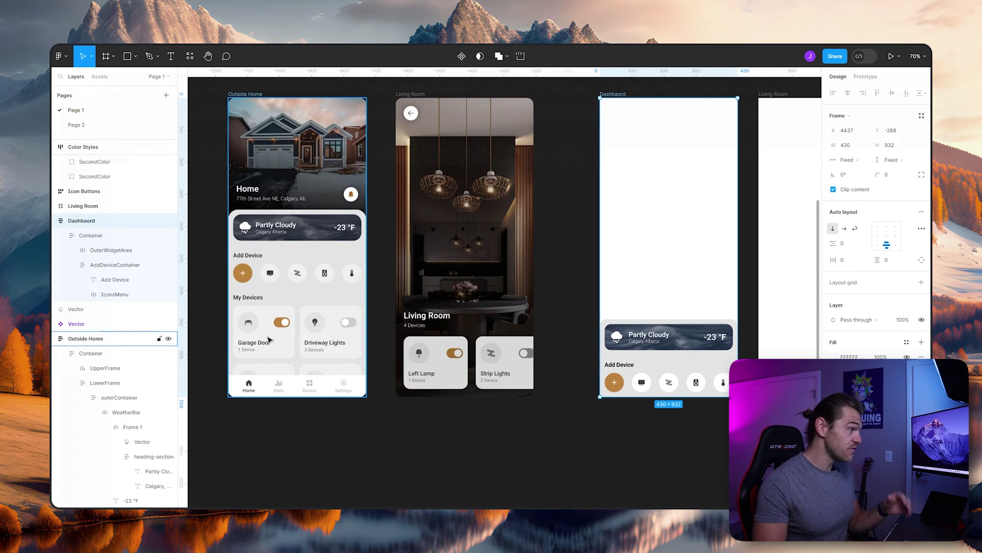
# Zoom into the Outside Home frame to compare it with the new Dashboard.
pyautogui.scroll(5, 268, 339)
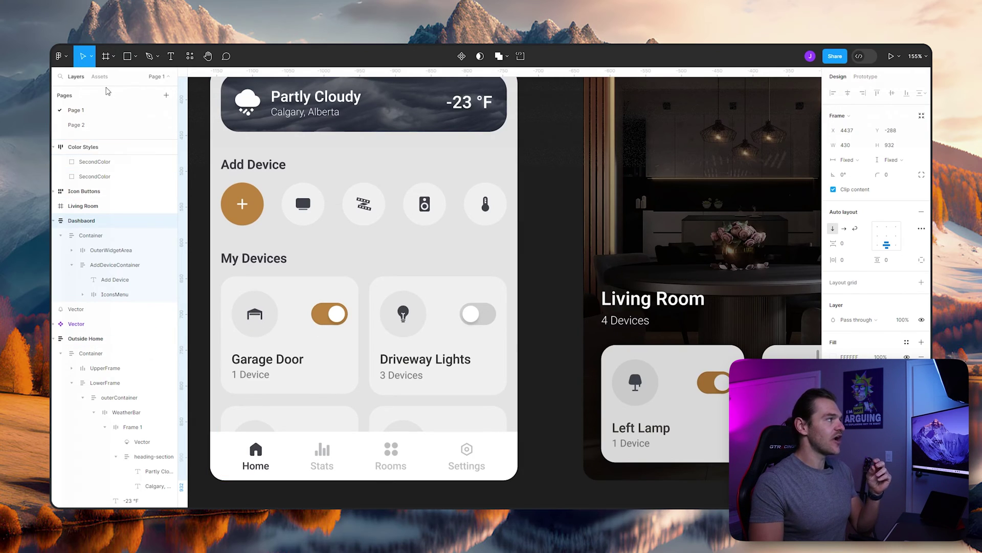
# Show the Assets library and bring the Home Automation Demo icon set into view.
pyautogui.click(100, 76)
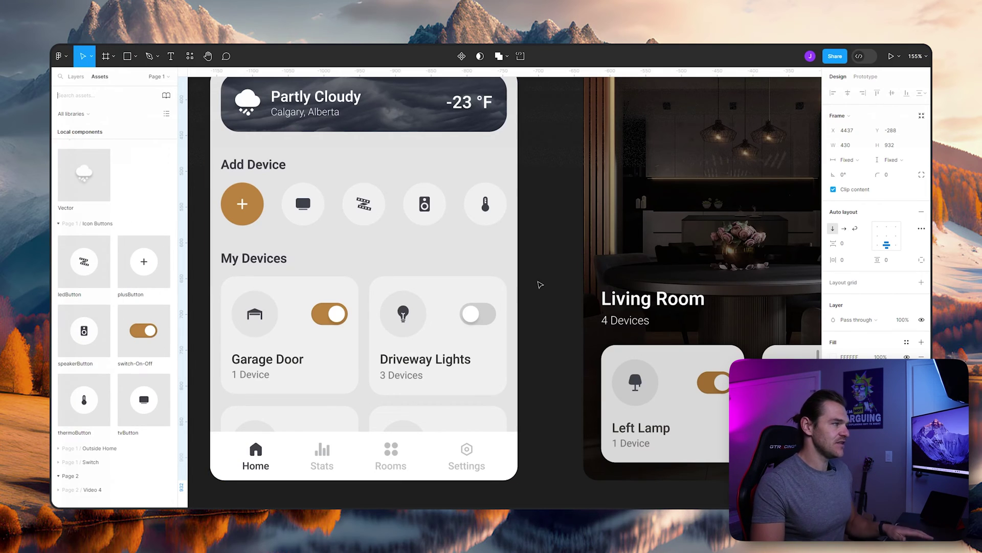
pyautogui.scroll(-1, 516, 307)
pyautogui.scroll(-5, 513, 311)
pyautogui.scroll(4, 429, 220)
pyautogui.hscroll(3, 430, 220)
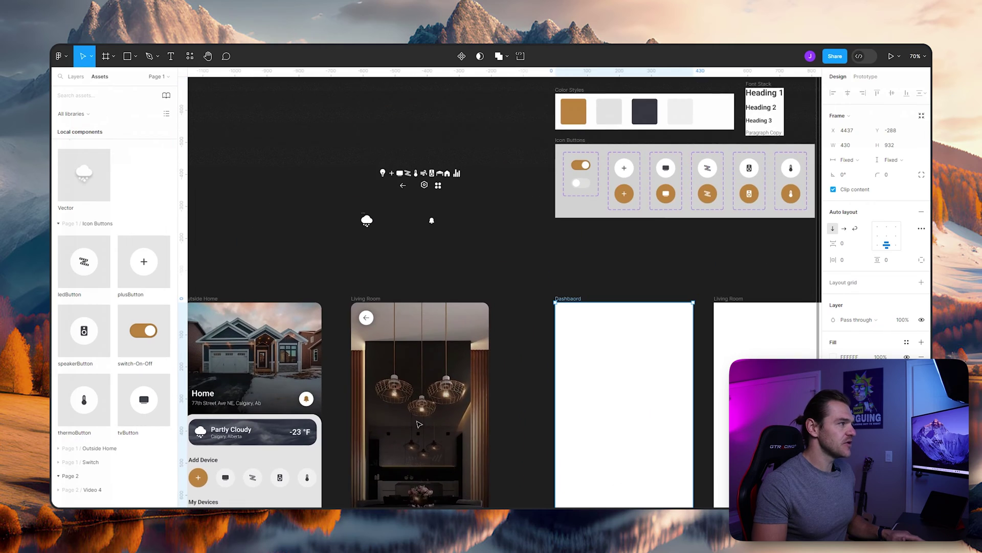
pyautogui.scroll(5, 420, 173)
pyautogui.scroll(2, 420, 173)
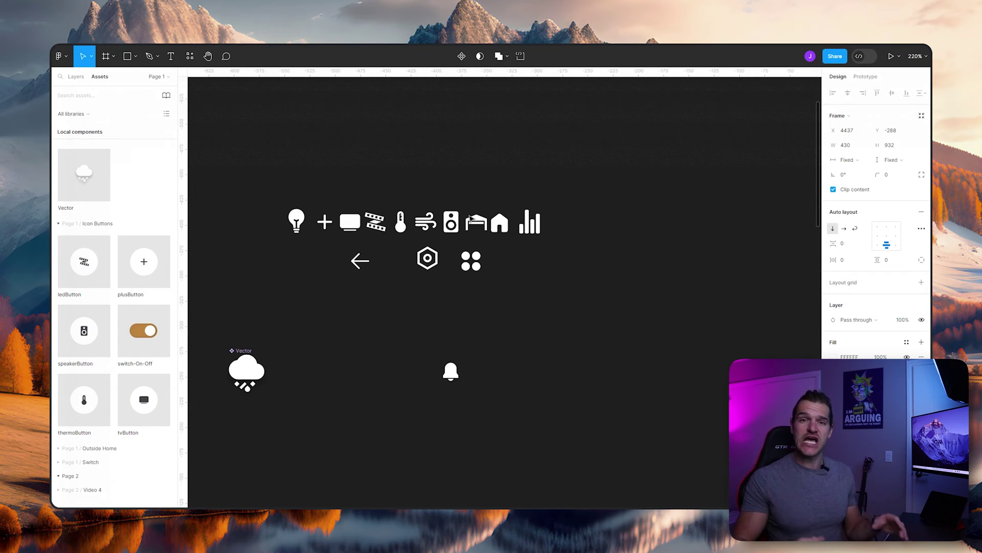
pyautogui.click(573, 178)
pyautogui.scroll(2, 440, 239)
pyautogui.scroll(-3, 440, 239)
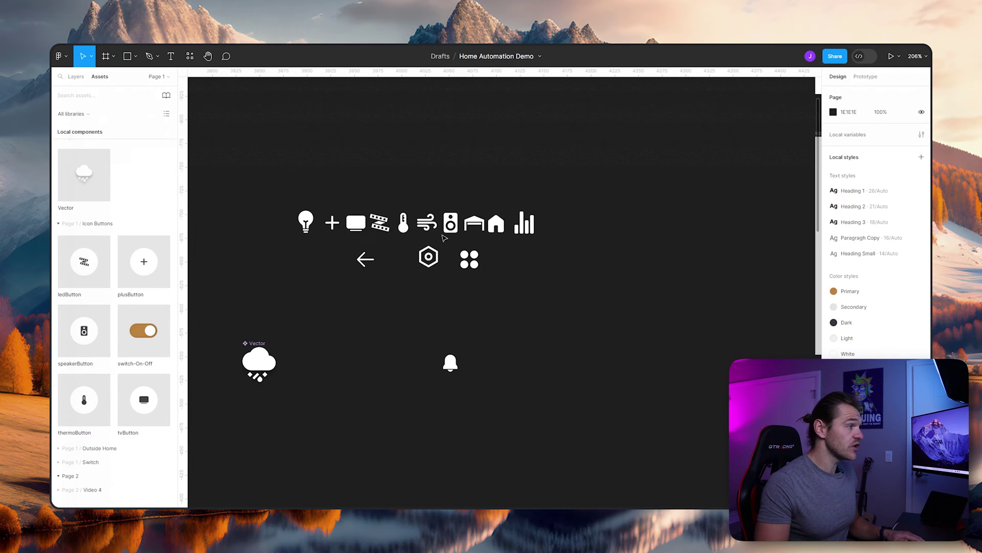
# Turn the garage icon into a component.
pyautogui.click(471, 226)
pyautogui.scroll(2, 471, 226)
pyautogui.click(456, 279)
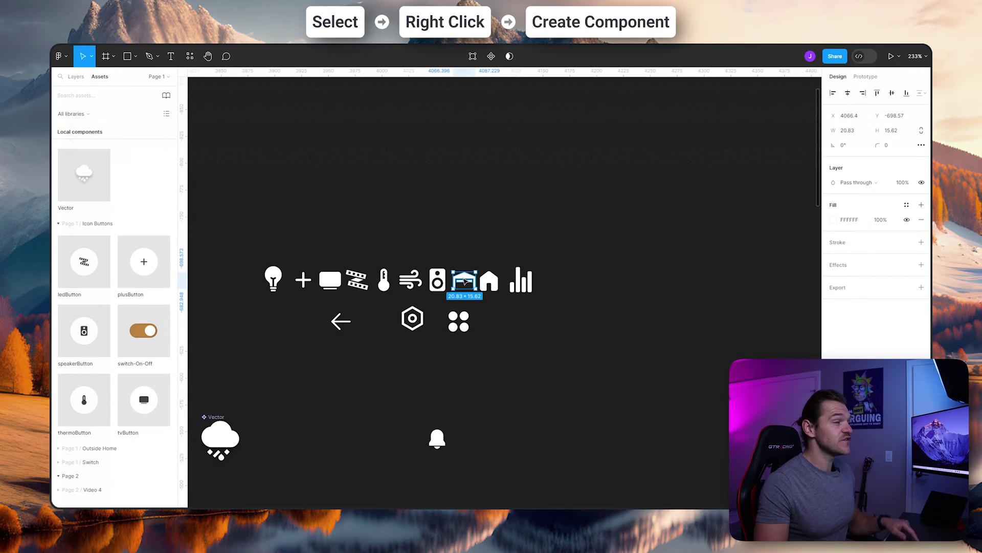
pyautogui.rightClick(463, 280)
pyautogui.click(497, 432)
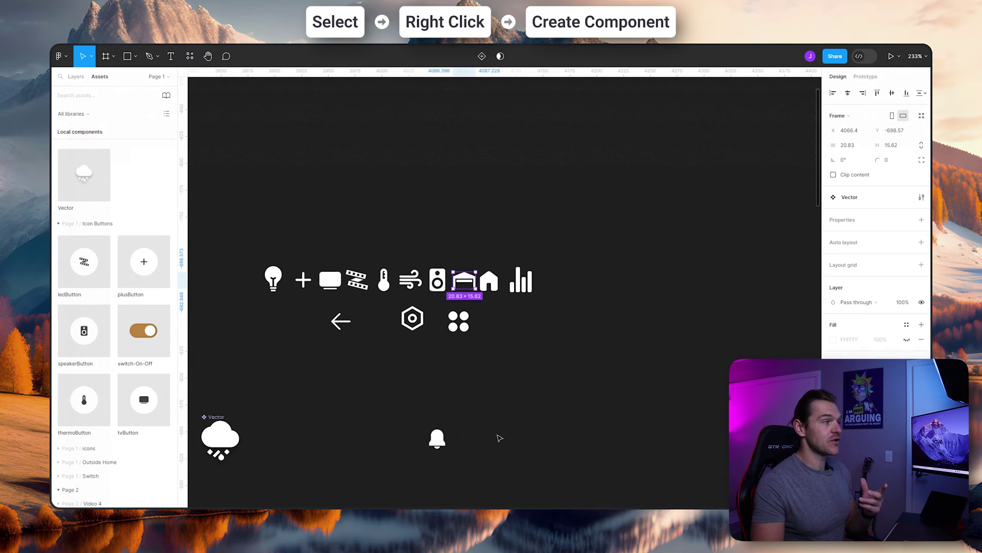
# Turn the lightbulb icon into a component as well.
pyautogui.scroll(-10, 504, 401)
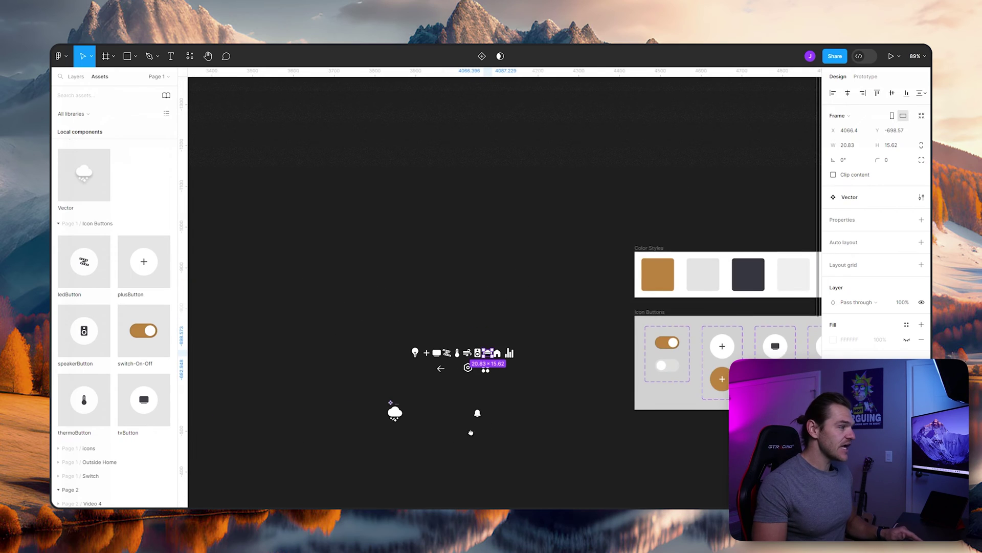
pyautogui.scroll(10, 467, 304)
pyautogui.scroll(5, 467, 304)
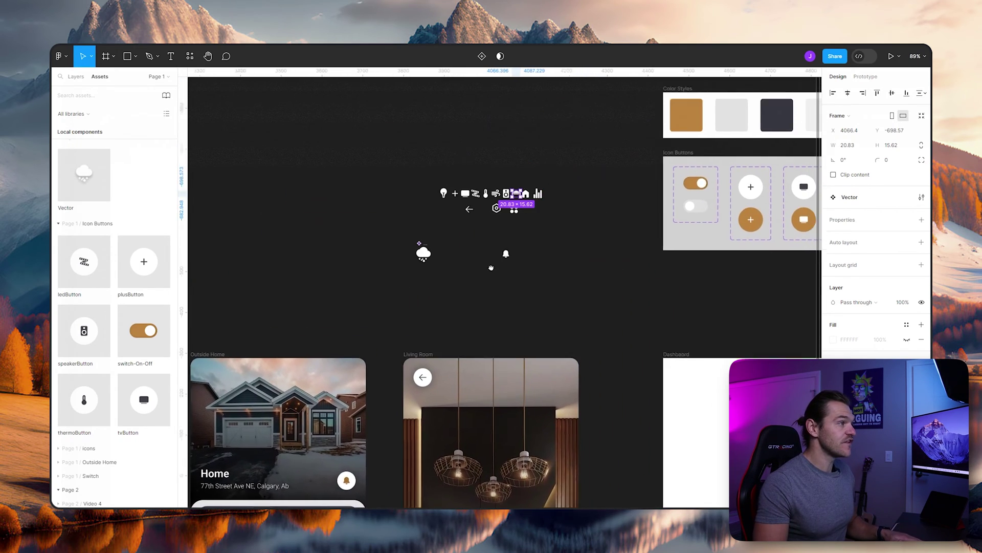
pyautogui.scroll(5, 416, 246)
pyautogui.click(412, 245)
pyautogui.rightClick(410, 245)
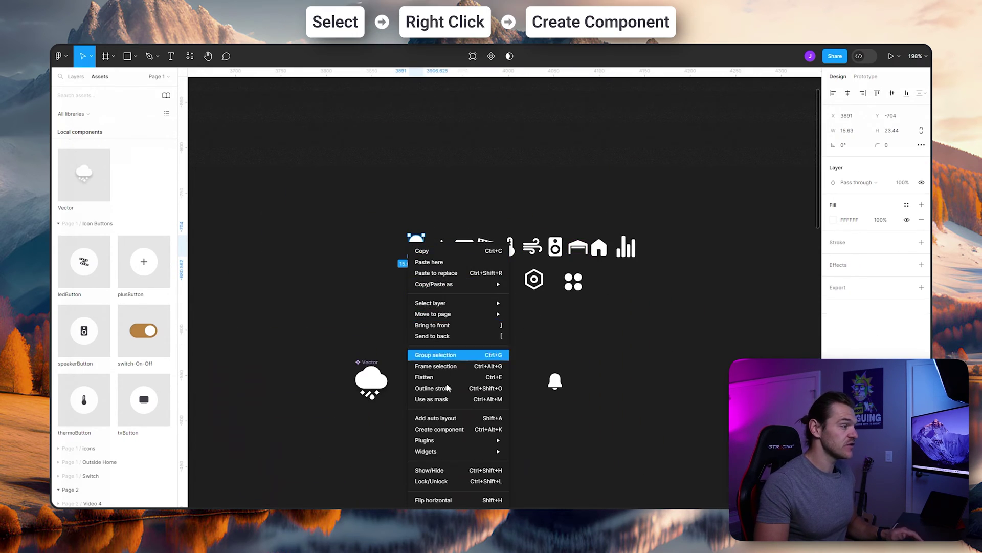
pyautogui.click(446, 432)
pyautogui.click(608, 345)
pyautogui.scroll(-5, 487, 202)
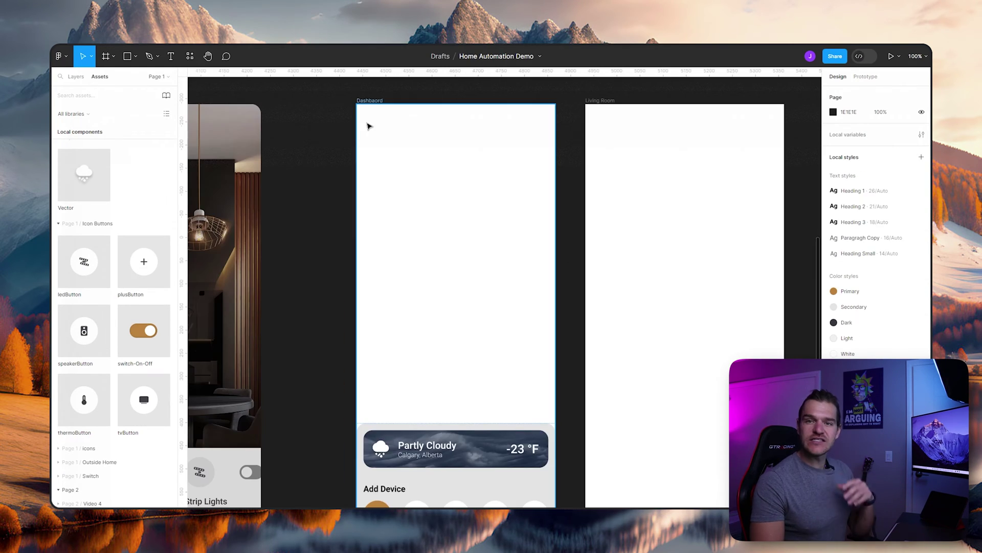
pyautogui.hscroll(-3, 417, 290)
pyautogui.moveTo(471, 263); pyautogui.dragTo(443, 300)
pyautogui.click(428, 130)
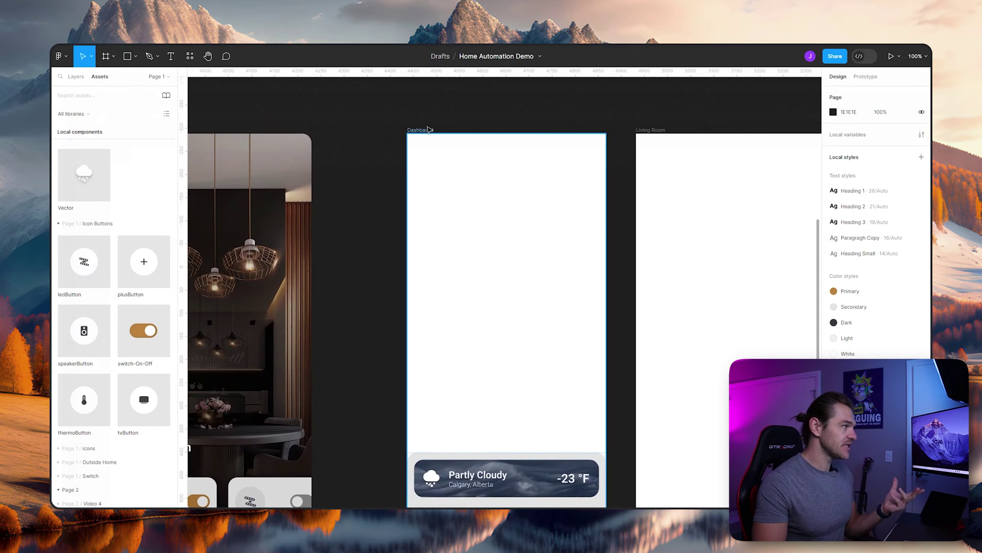
pyautogui.click(76, 76)
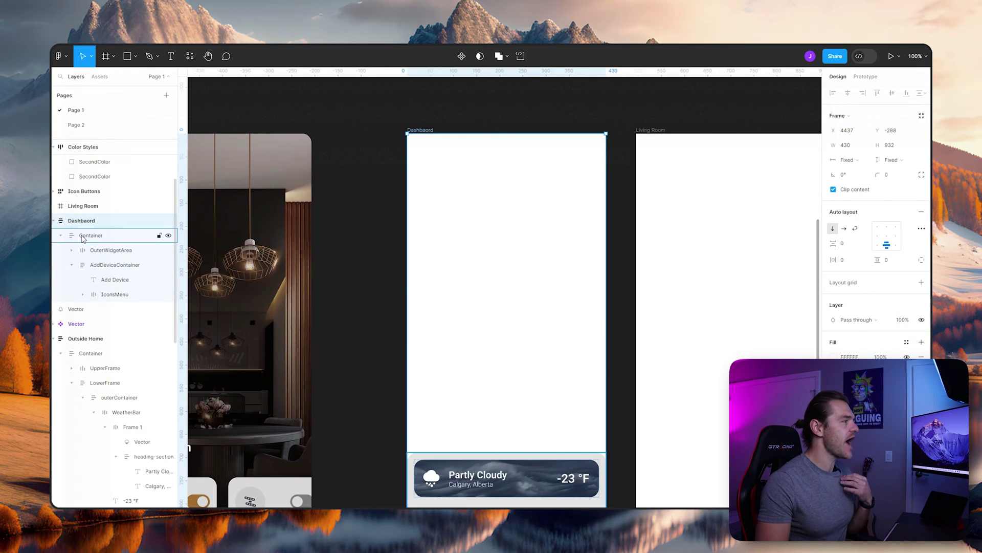
pyautogui.click(60, 235)
pyautogui.click(60, 236)
pyautogui.scroll(-2, 506, 288)
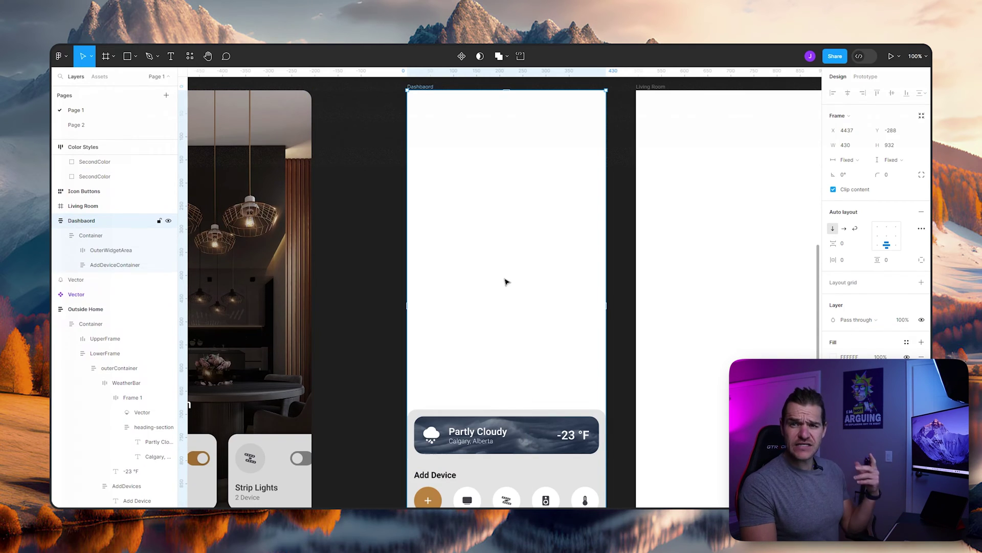
pyautogui.click(114, 265)
pyautogui.scroll(-5, 527, 288)
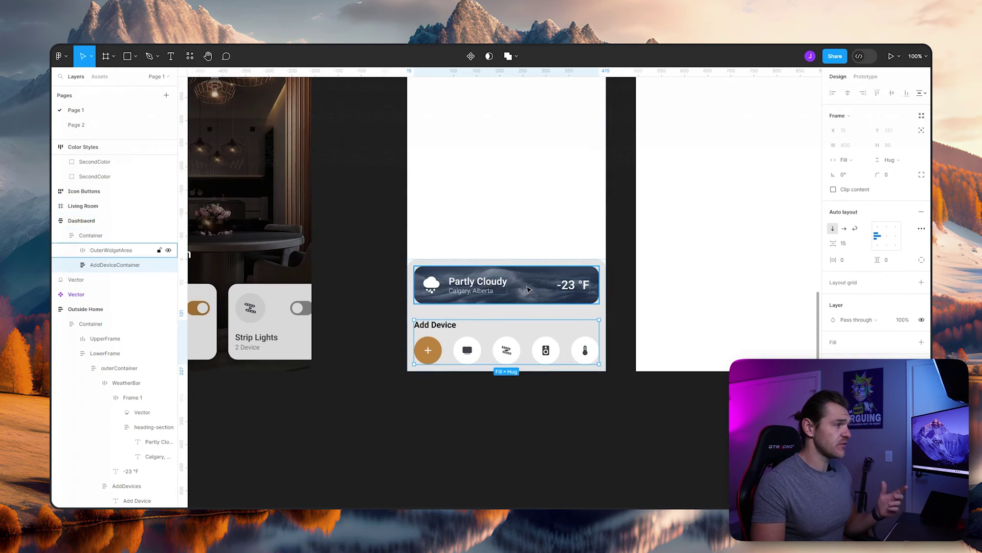
pyautogui.scroll(1, 527, 291)
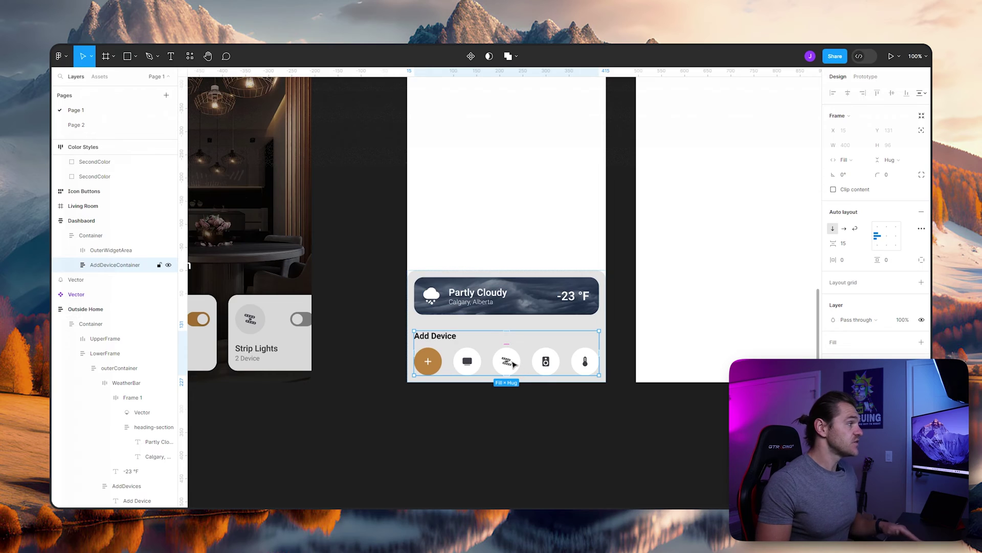
pyautogui.click(109, 237)
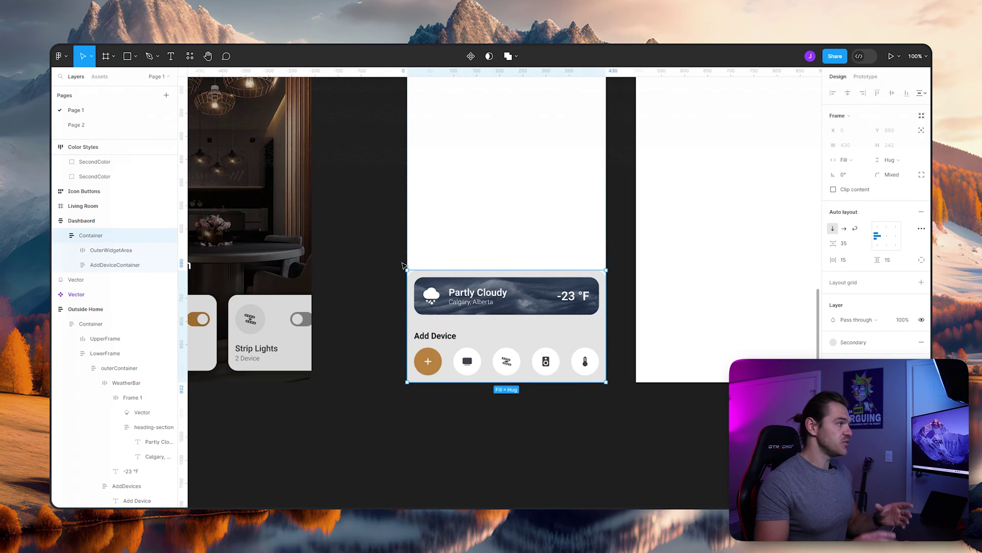
pyautogui.click(100, 76)
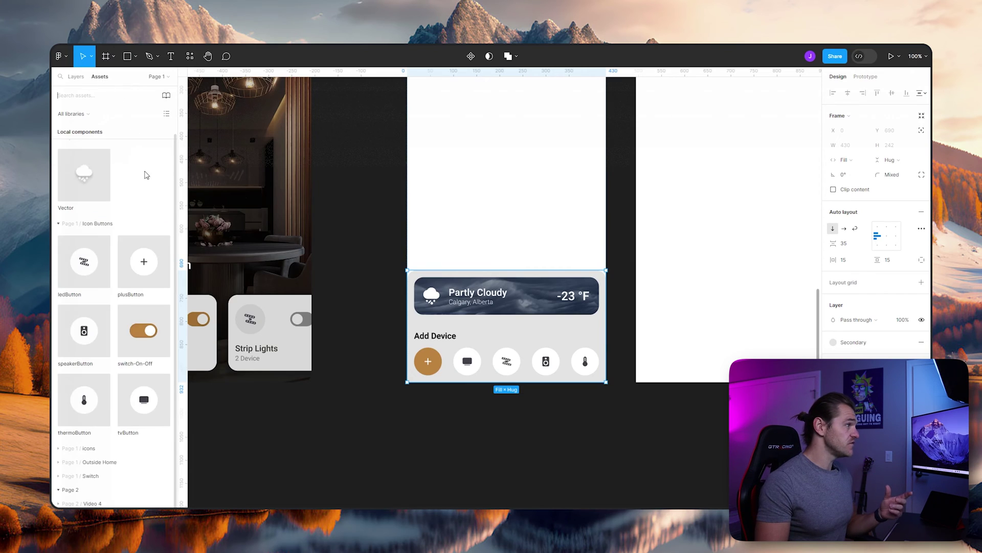
# Drag the garage and bulb components from the Assets icons group into the Add Device row after the plus button.
pyautogui.scroll(-1, 99, 289)
pyautogui.scroll(-1, 99, 289)
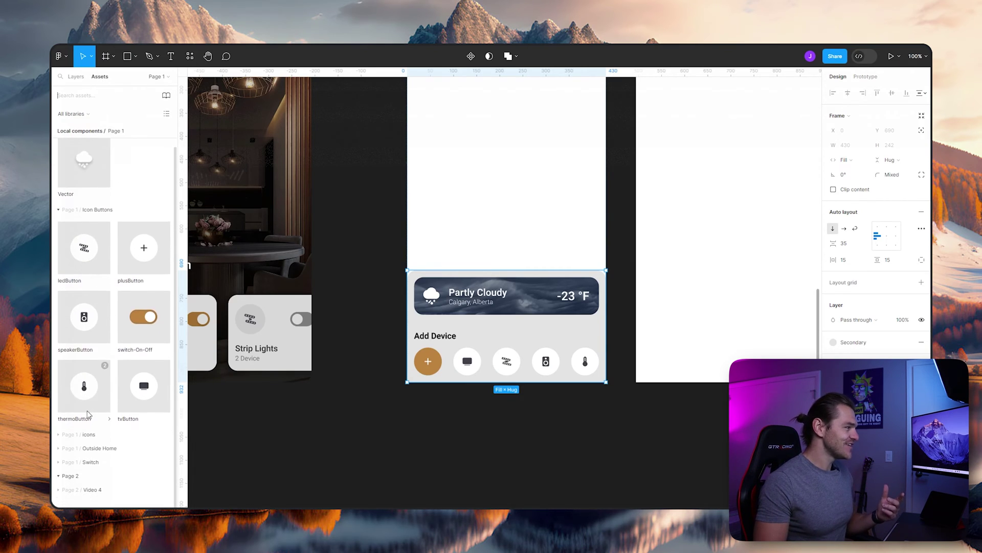
pyautogui.click(64, 434)
pyautogui.scroll(-3, 69, 439)
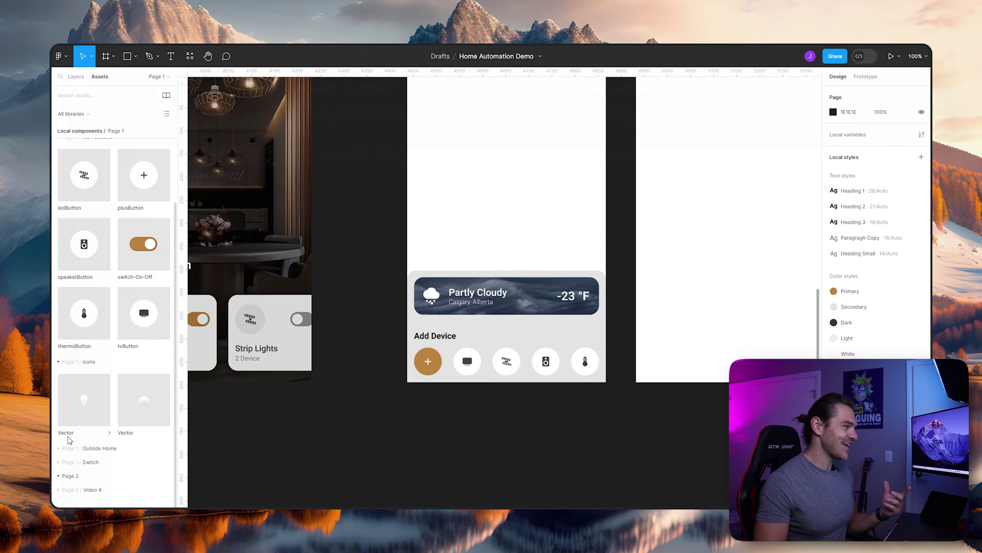
pyautogui.click(141, 397)
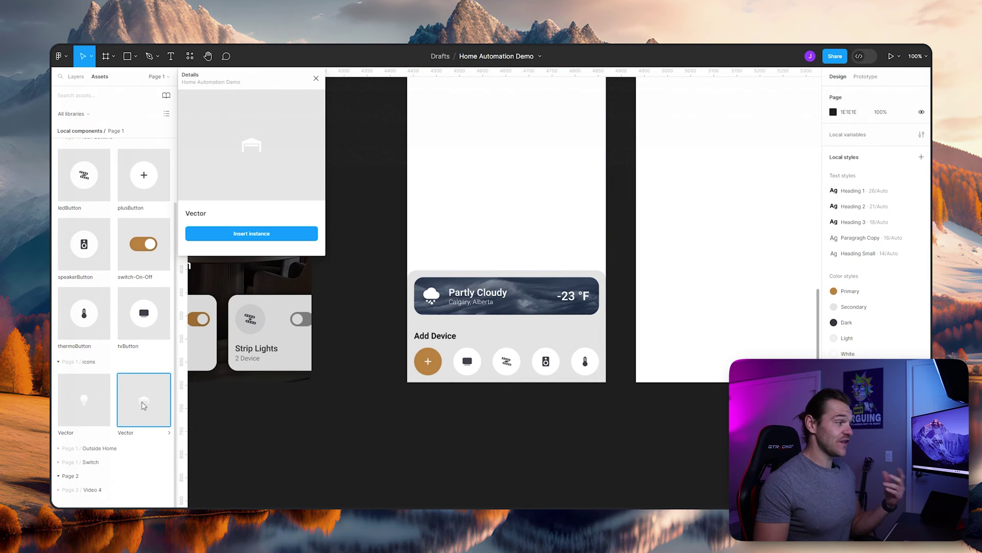
pyautogui.moveTo(144, 405); pyautogui.dragTo(442, 377)
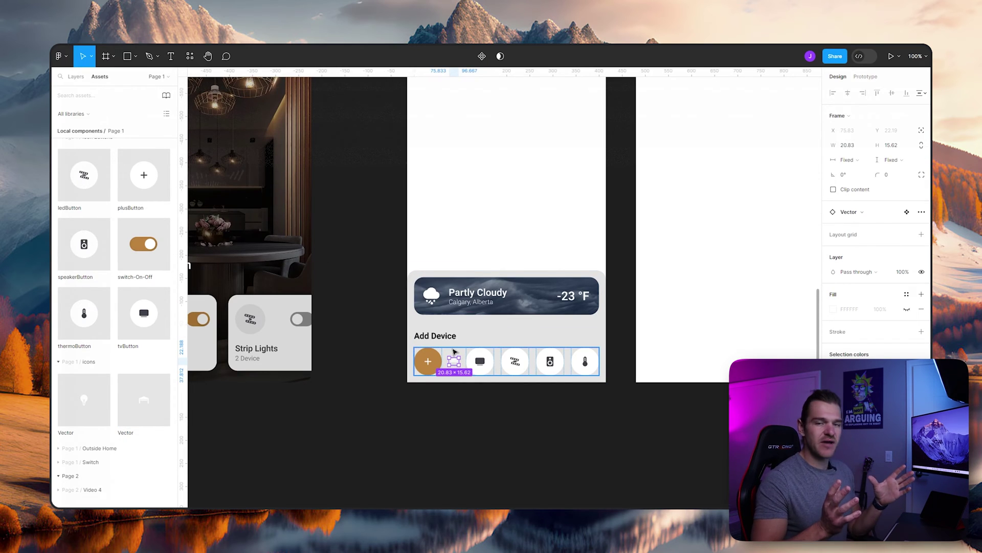
pyautogui.moveTo(86, 394); pyautogui.dragTo(457, 372)
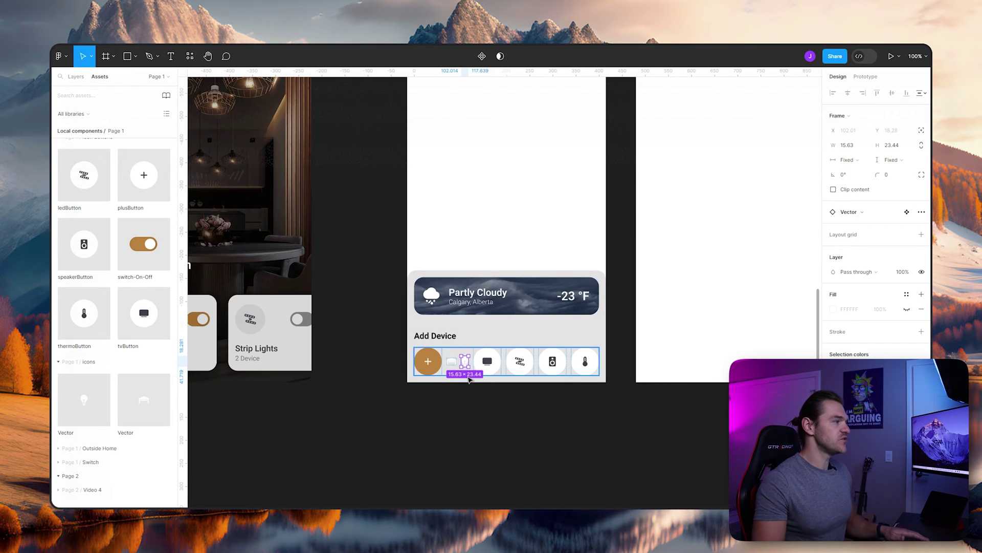
# In Layers, move both icon Vector layers into AddDeviceContainer above the Add Device heading.
pyautogui.click(76, 76)
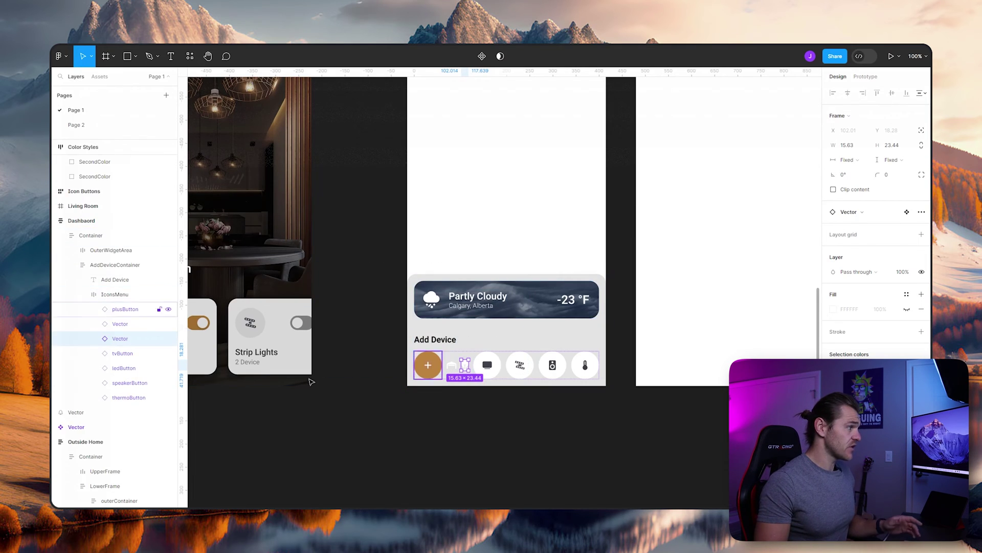
pyautogui.keyDown('shift'); pyautogui.click(120, 328); pyautogui.keyUp('shift')
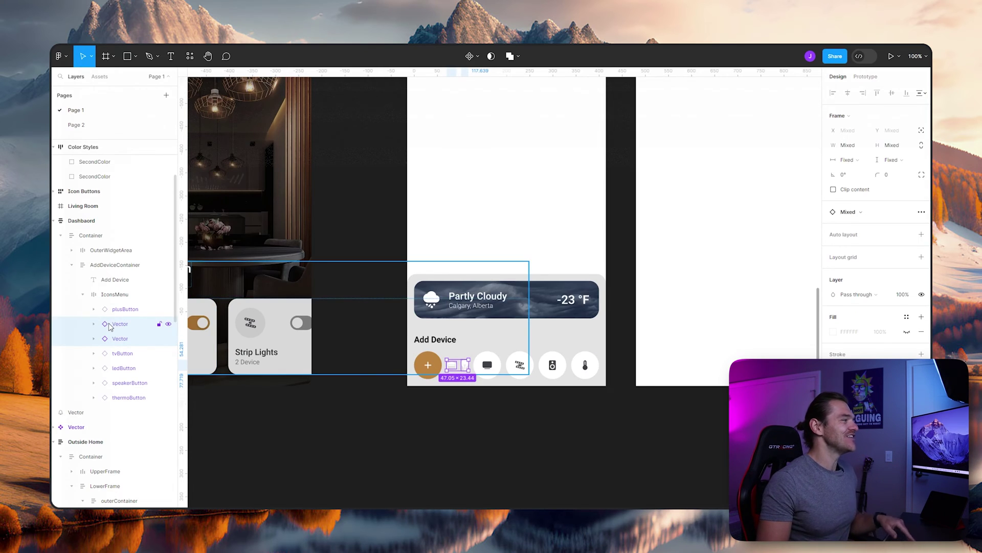
pyautogui.moveTo(112, 327); pyautogui.dragTo(108, 281)
pyautogui.click(83, 324)
pyautogui.click(108, 296)
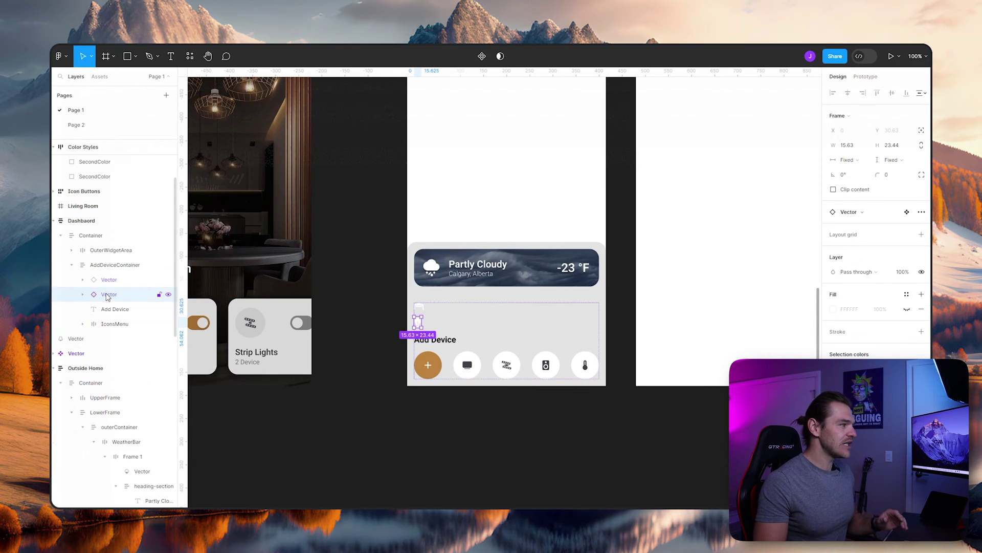
# Rename the icon layers, naming the garage Vector layer GarageDoor.
pyautogui.doubleClick(109, 295)
pyautogui.write('Ic')
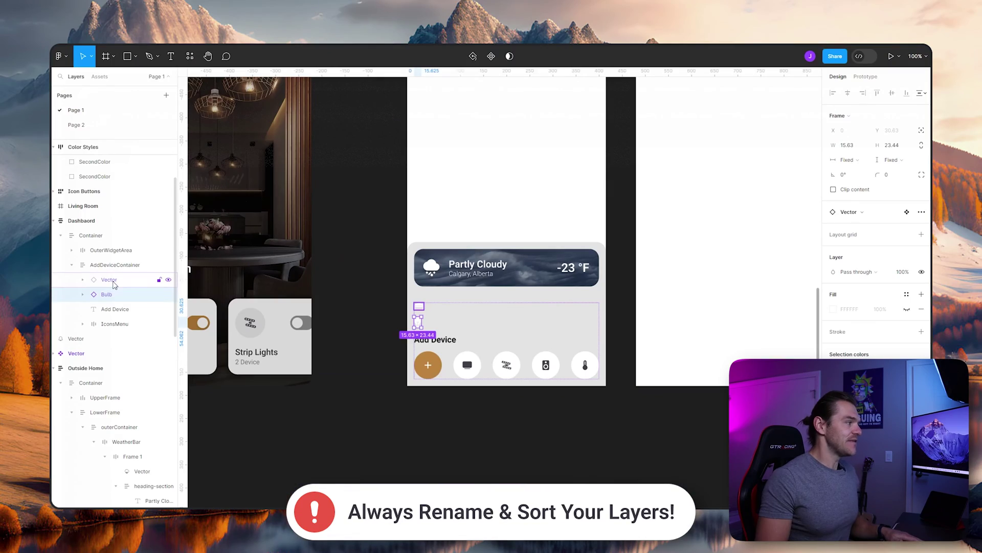
pyautogui.doubleClick(113, 282)
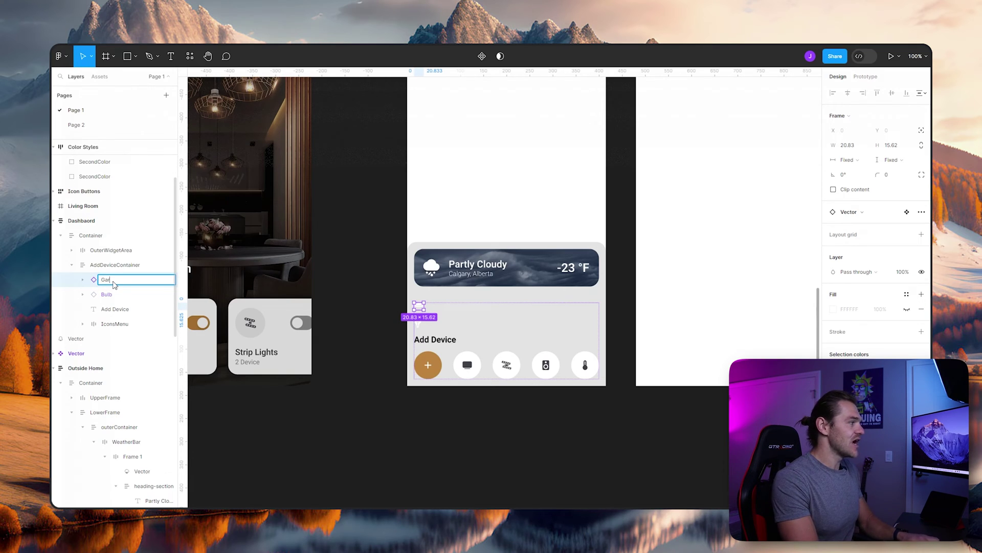
pyautogui.write('GarageDoor')
pyautogui.press('Return')
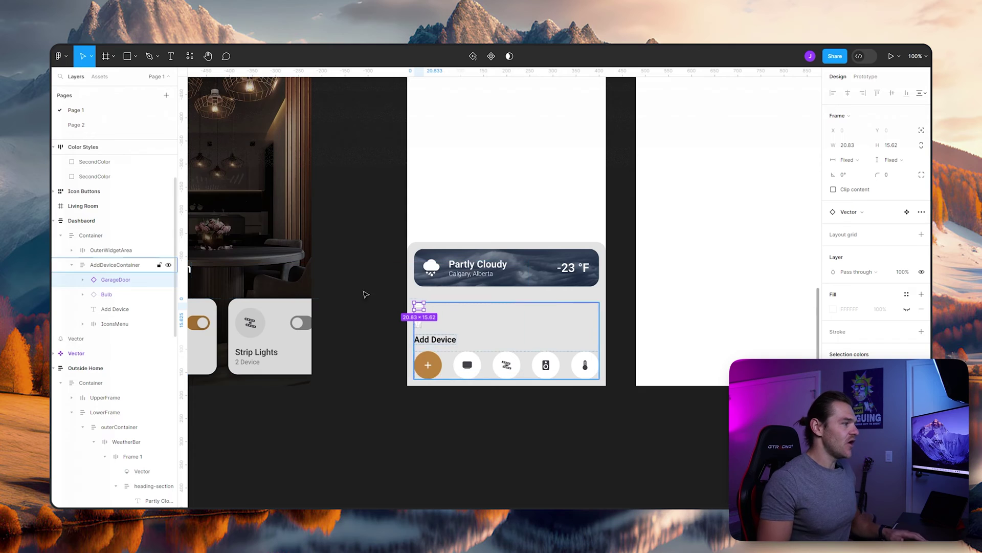
# Group GarageDoor and Bulb below IconsMenu and name the group IconsContainer.
pyautogui.keyDown('shift'); pyautogui.click(106, 295); pyautogui.keyUp('shift')
pyautogui.moveTo(106, 294); pyautogui.dragTo(114, 335)
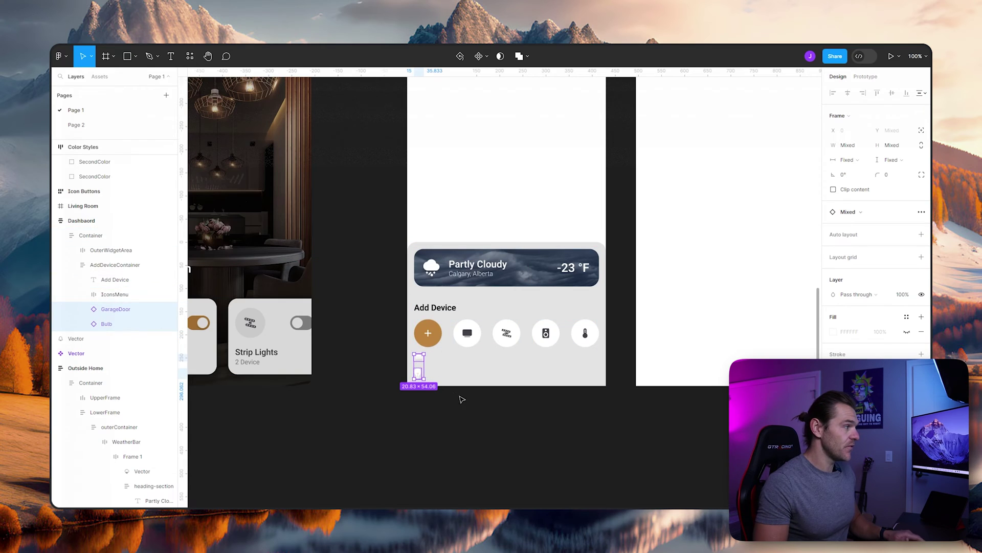
pyautogui.hotkey('ctrl', 'g')
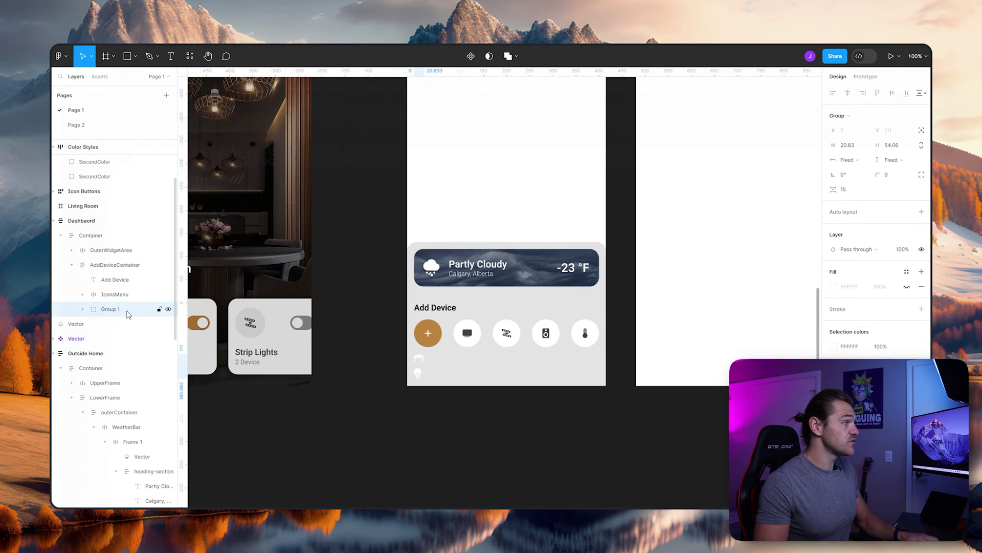
pyautogui.doubleClick(123, 309)
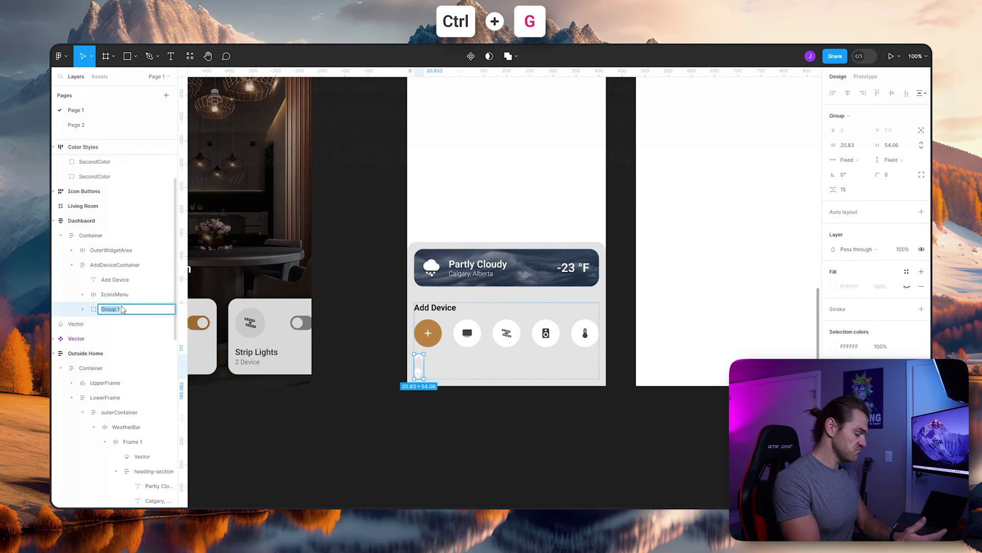
pyautogui.write('Icons')
pyautogui.press('Return')
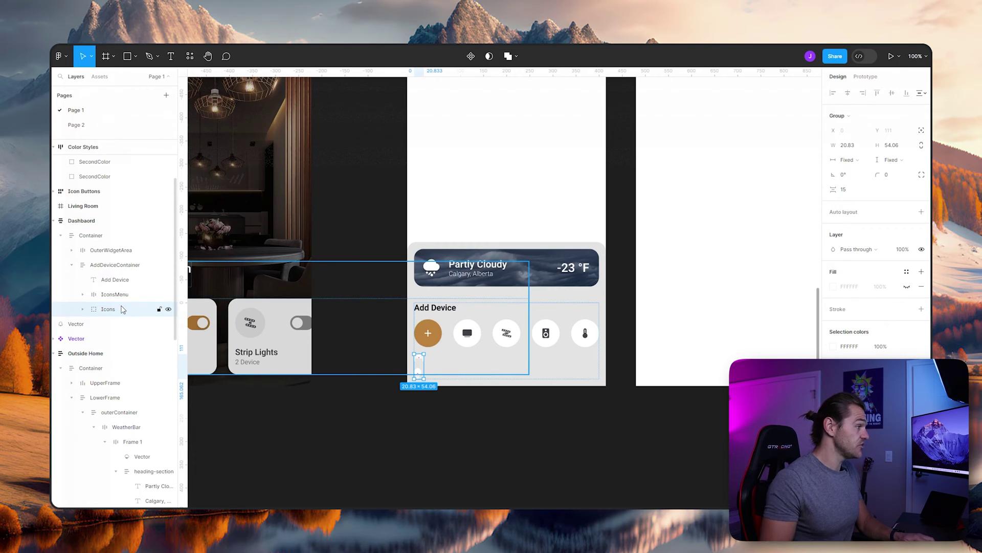
pyautogui.doubleClick(110, 310)
pyautogui.press('Right')
pyautogui.write('C')
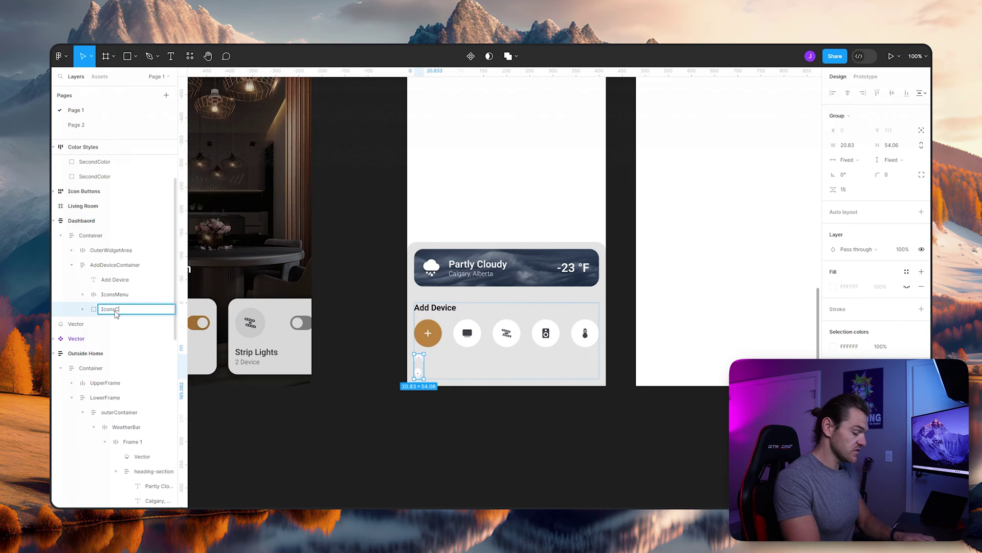
pyautogui.write('ontainer')
pyautogui.press('Return')
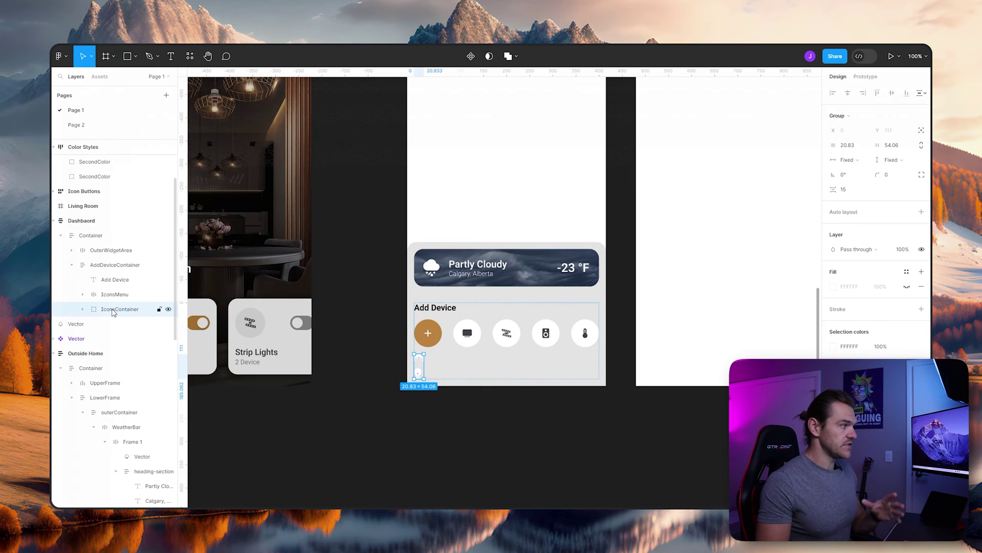
# Give IconsContainer a horizontal auto layout and expand it to show its icons.
pyautogui.click(922, 213)
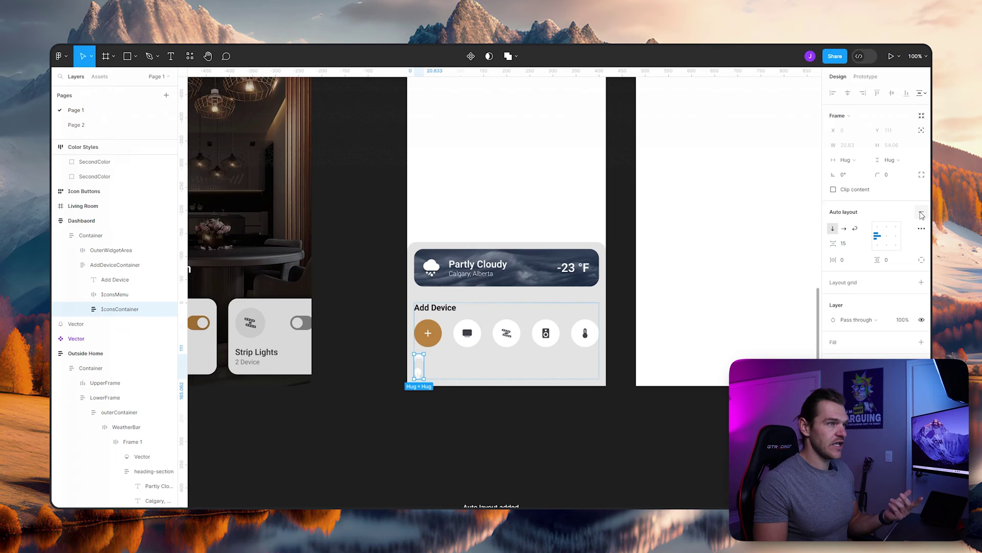
pyautogui.click(845, 229)
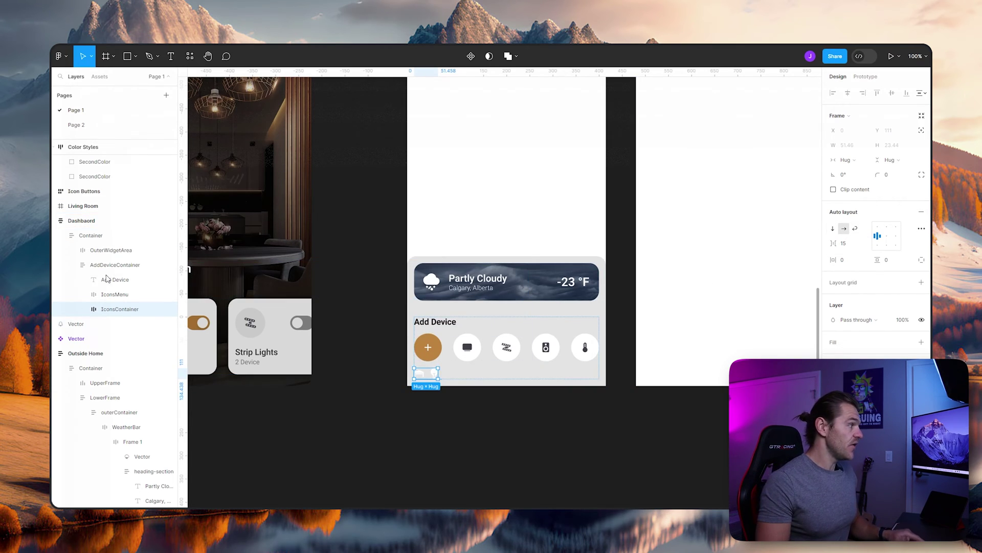
pyautogui.click(83, 309)
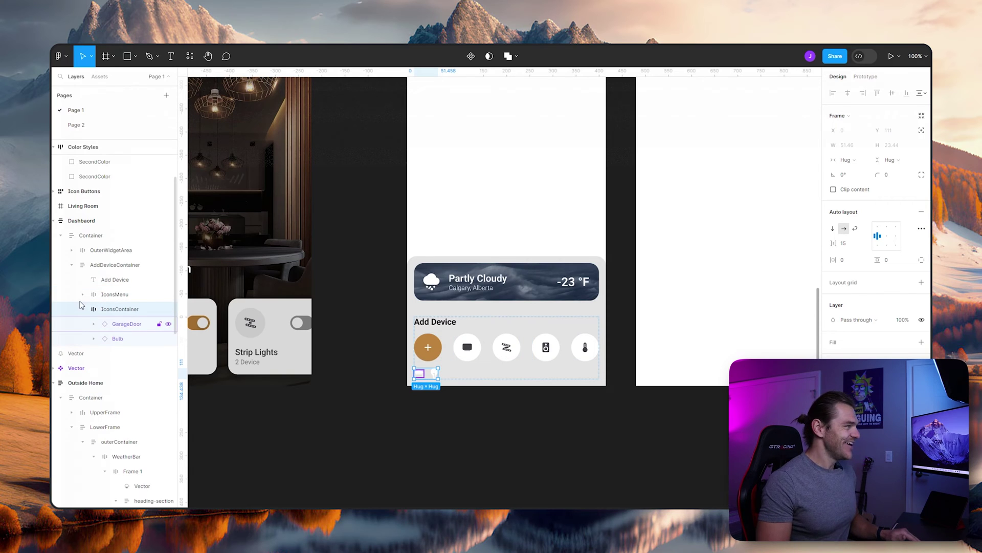
pyautogui.click(84, 311)
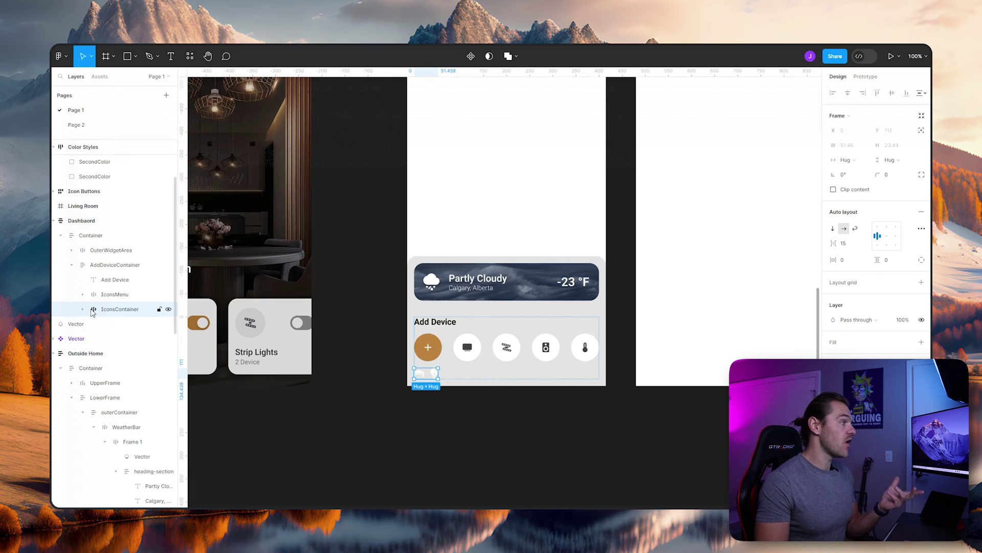
pyautogui.click(83, 310)
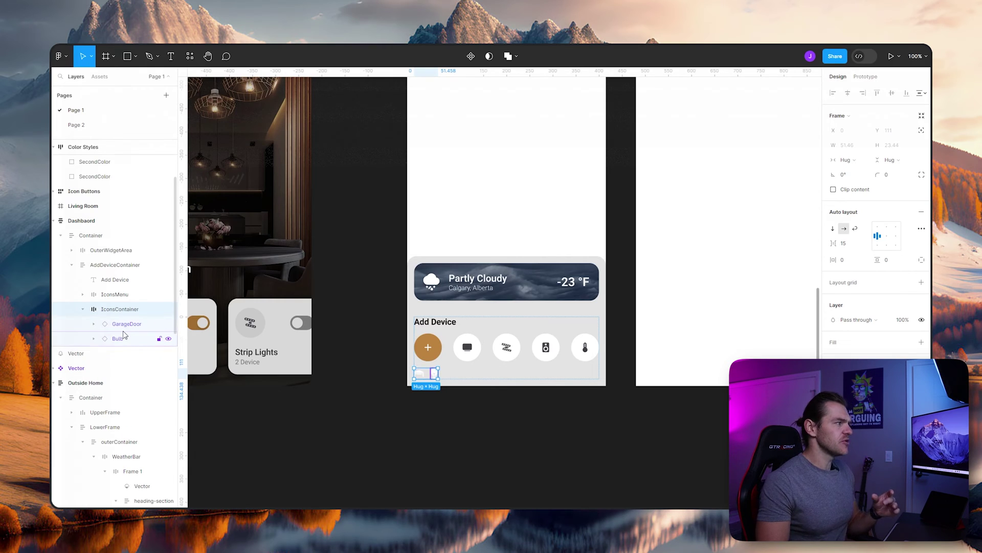
pyautogui.click(127, 328)
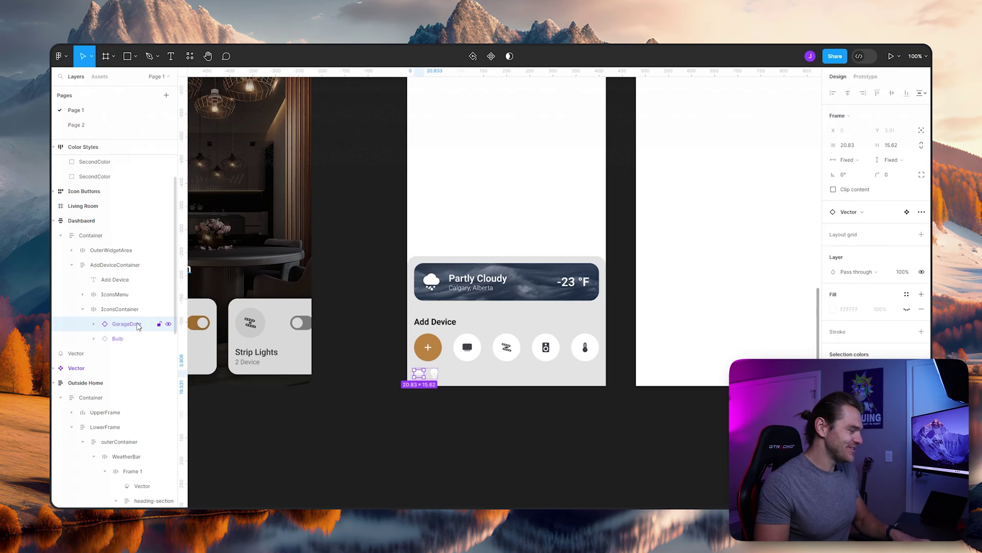
# Wrap GarageDoor in an auto-layout group named IconGarage with a gap of 0.
pyautogui.hotkey('ctrl', 'g')
pyautogui.doubleClick(127, 325)
pyautogui.write('I')
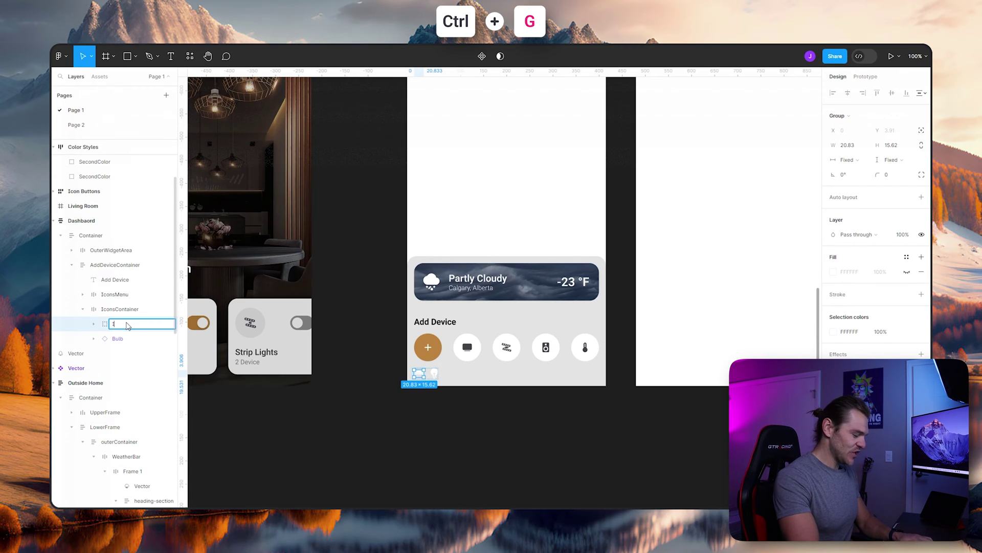
pyautogui.write('conGarage')
pyautogui.press('Return')
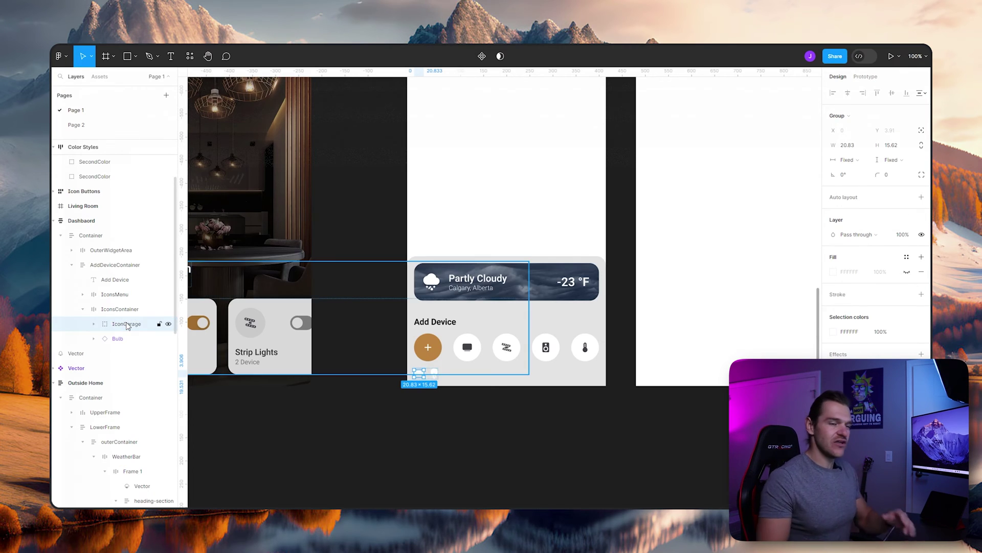
pyautogui.click(921, 198)
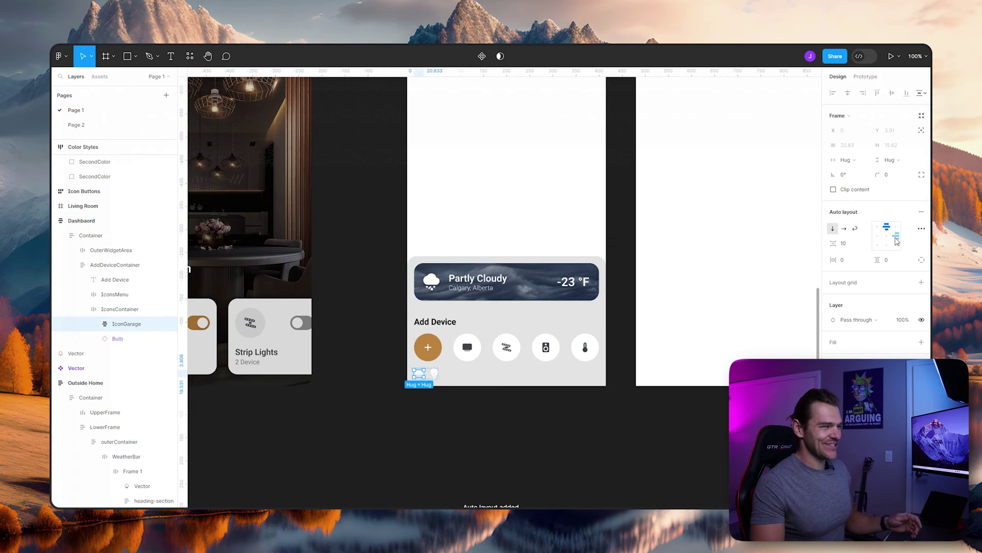
pyautogui.click(845, 244)
pyautogui.write('0')
pyautogui.press('Return')
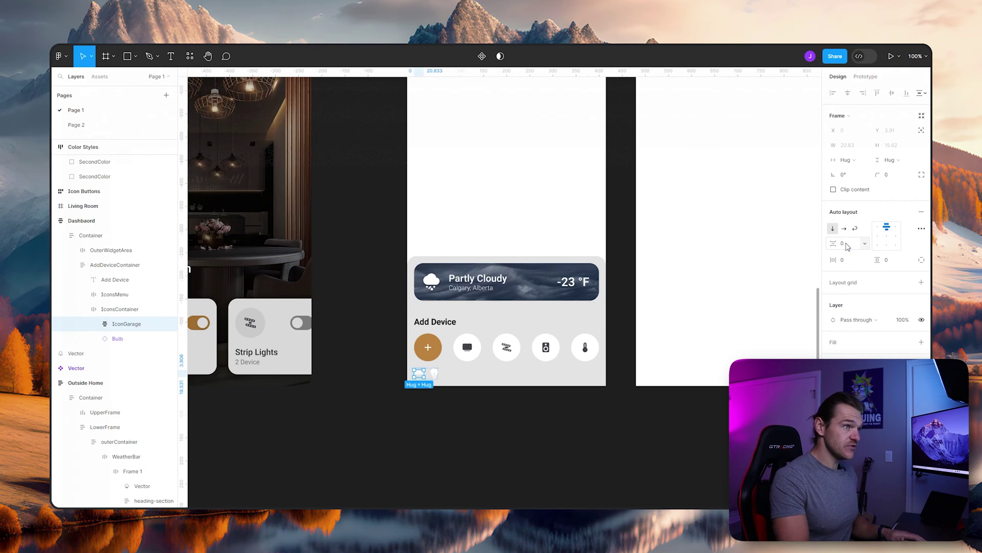
# Make IconGarage a fixed 60 × 60 frame.
pyautogui.click(856, 164)
pyautogui.click(858, 165)
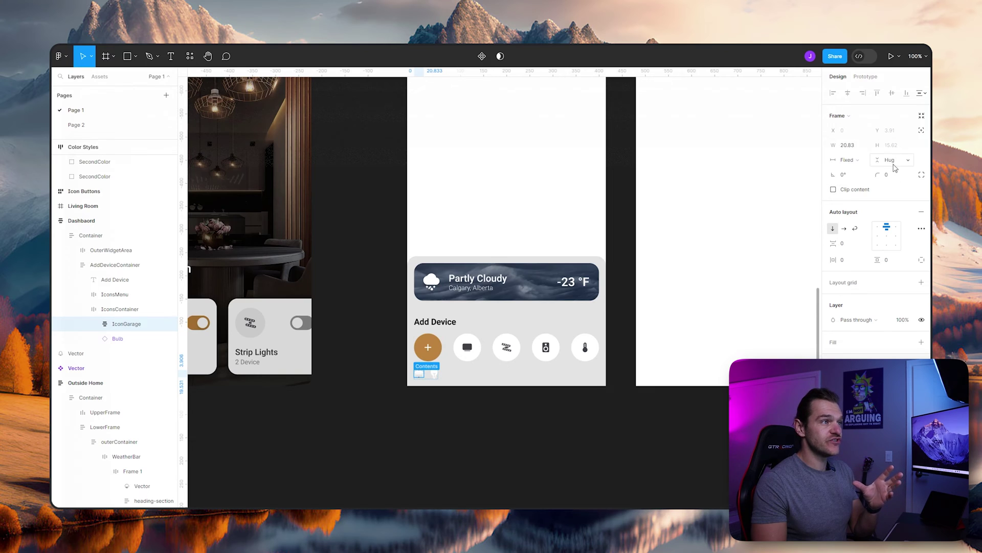
pyautogui.click(895, 163)
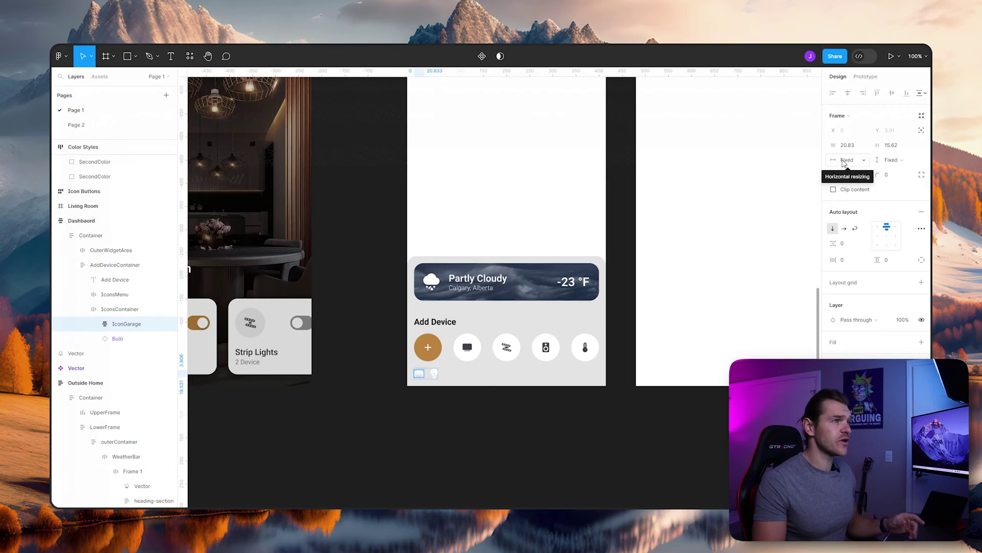
pyautogui.click(848, 146)
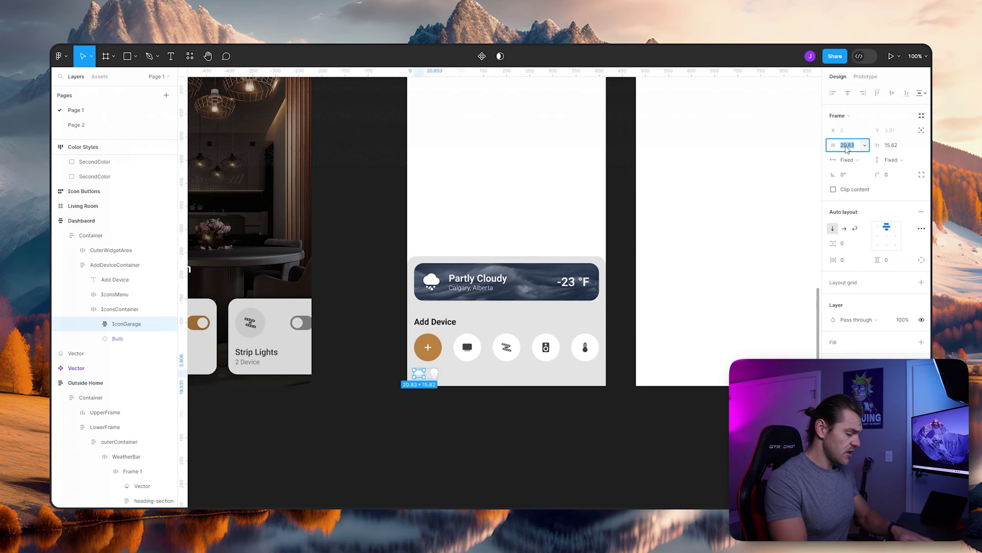
pyautogui.write('60')
pyautogui.press('Tab')
pyautogui.write('60')
pyautogui.press('Return')
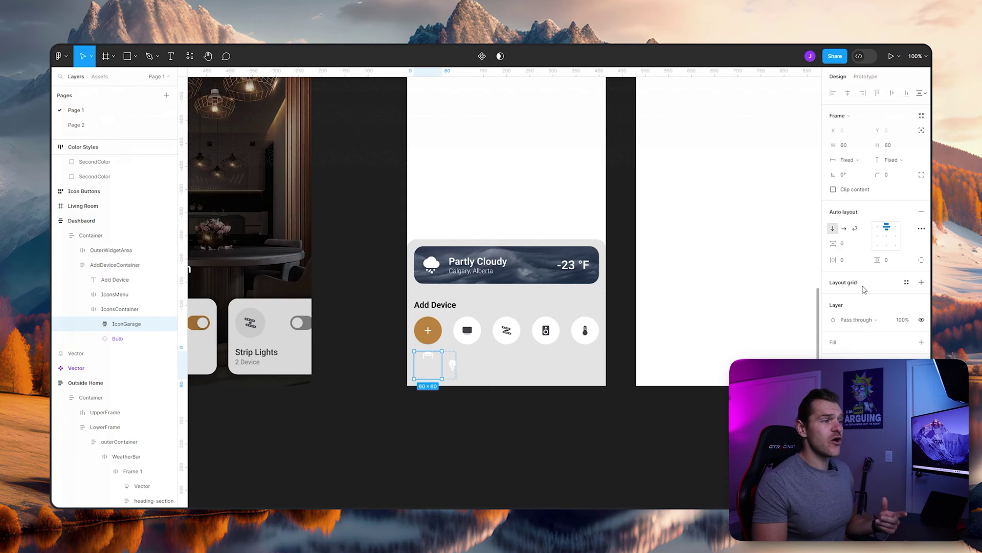
# Fill the IconGarage frame with the Light colour style.
pyautogui.click(921, 342)
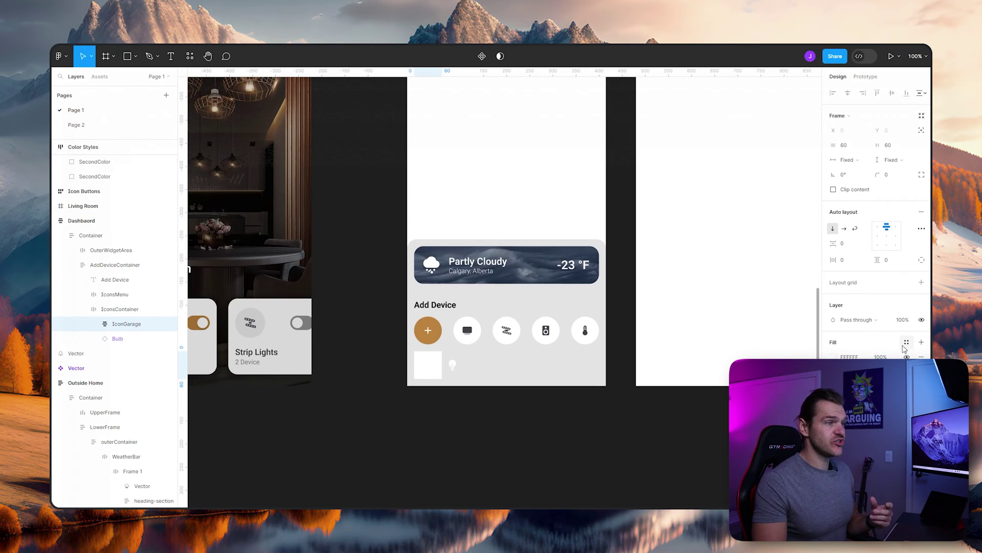
pyautogui.click(906, 341)
pyautogui.click(722, 417)
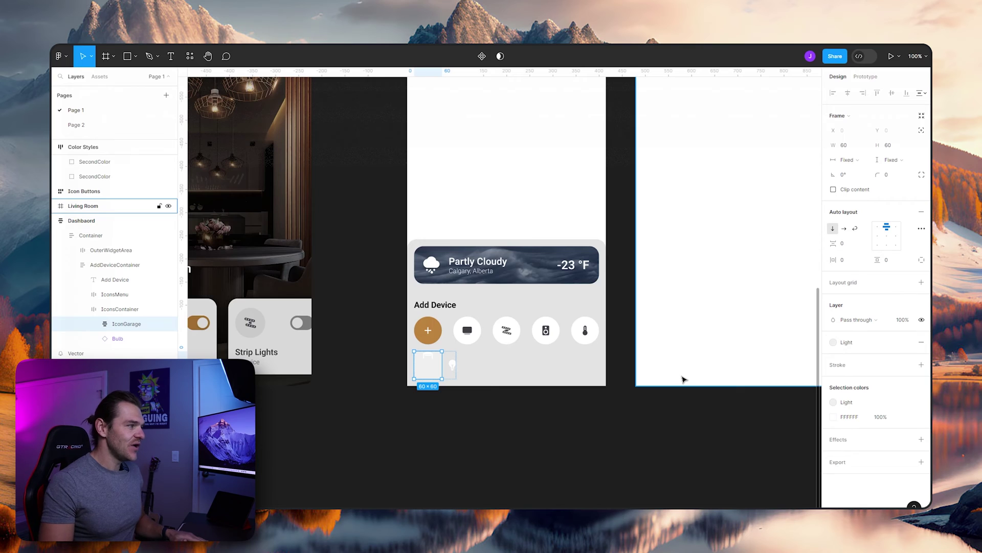
pyautogui.click(500, 421)
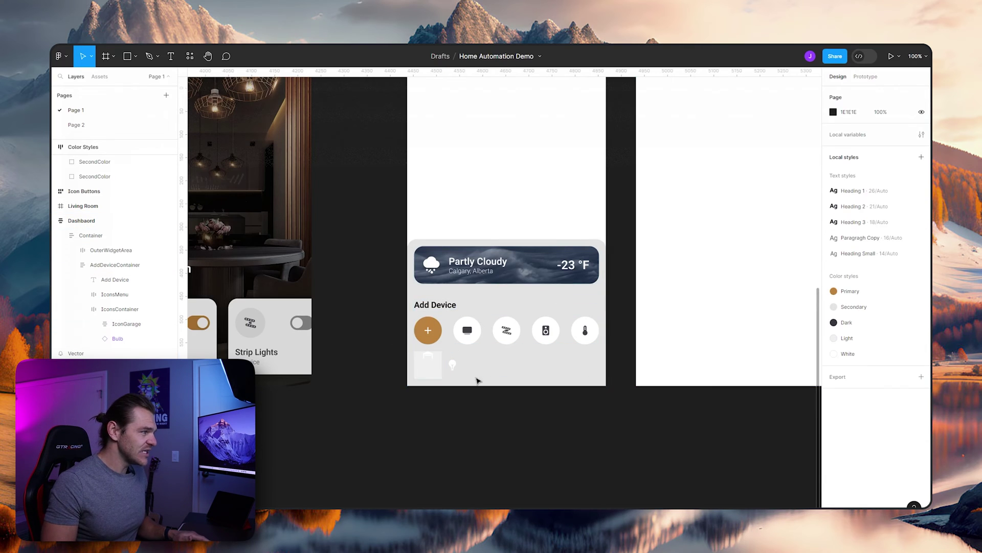
pyautogui.scroll(-5, 428, 372)
pyautogui.moveTo(408, 395); pyautogui.dragTo(536, 383)
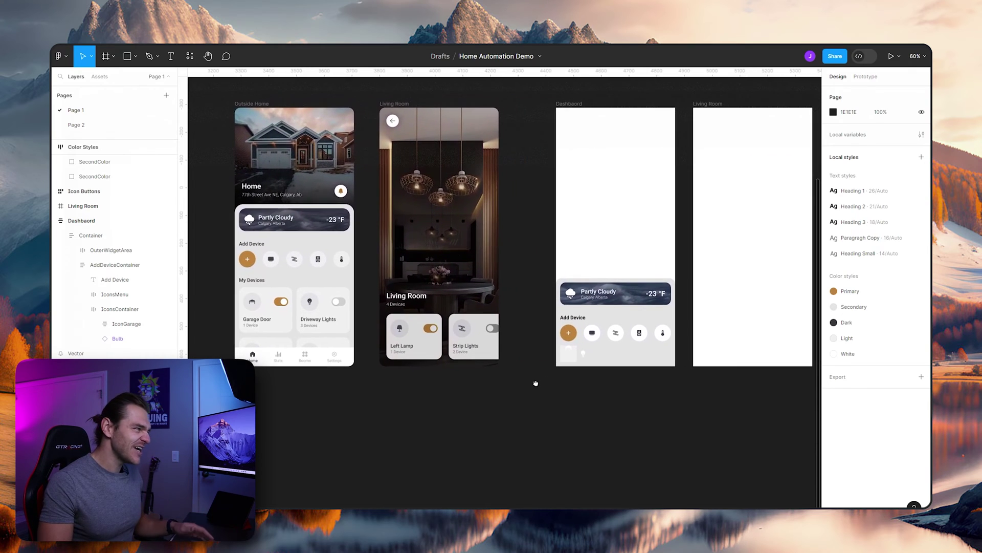
# Change the IconGarage tile's fill to the Secondary colour style.
pyautogui.click(252, 302)
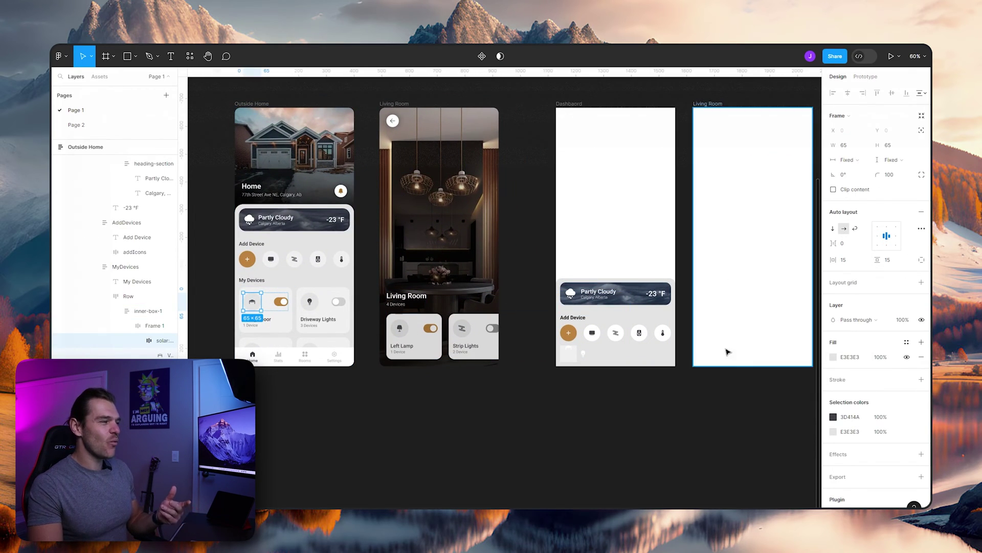
pyautogui.click(655, 379)
pyautogui.scroll(5, 634, 347)
pyautogui.click(481, 365)
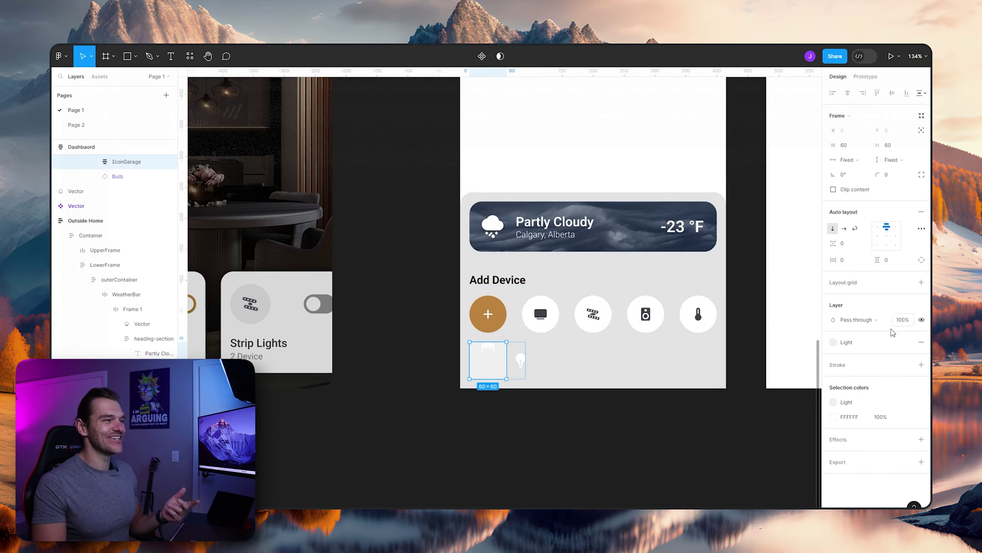
pyautogui.click(870, 342)
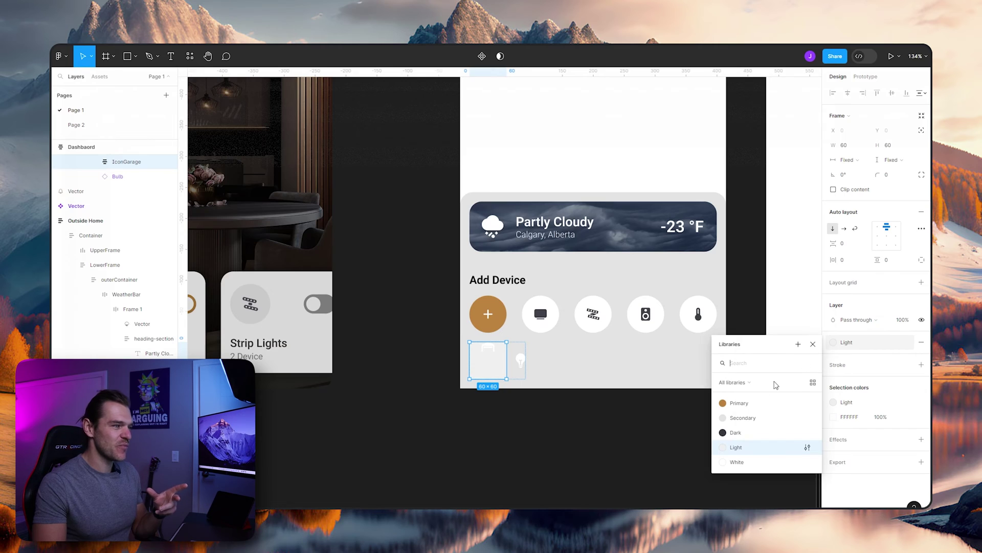
pyautogui.click(737, 417)
pyautogui.click(661, 420)
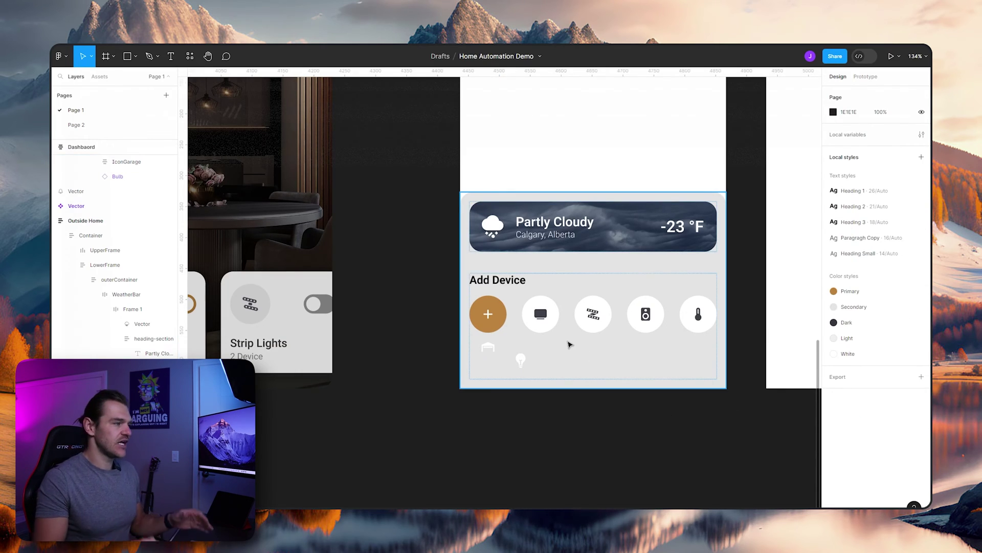
# Centre the garage icon inside the IconGarage tile.
pyautogui.click(489, 364)
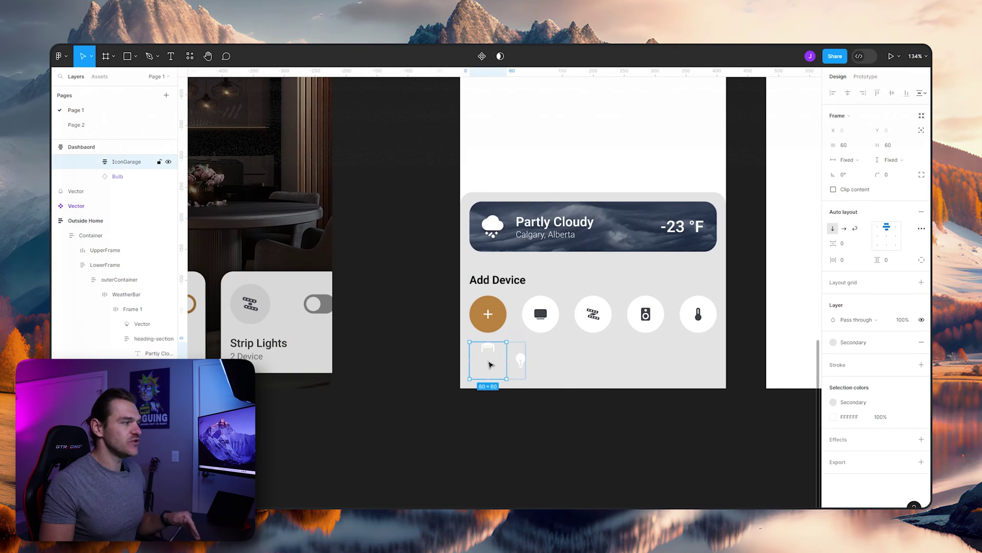
pyautogui.scroll(3, 126, 207)
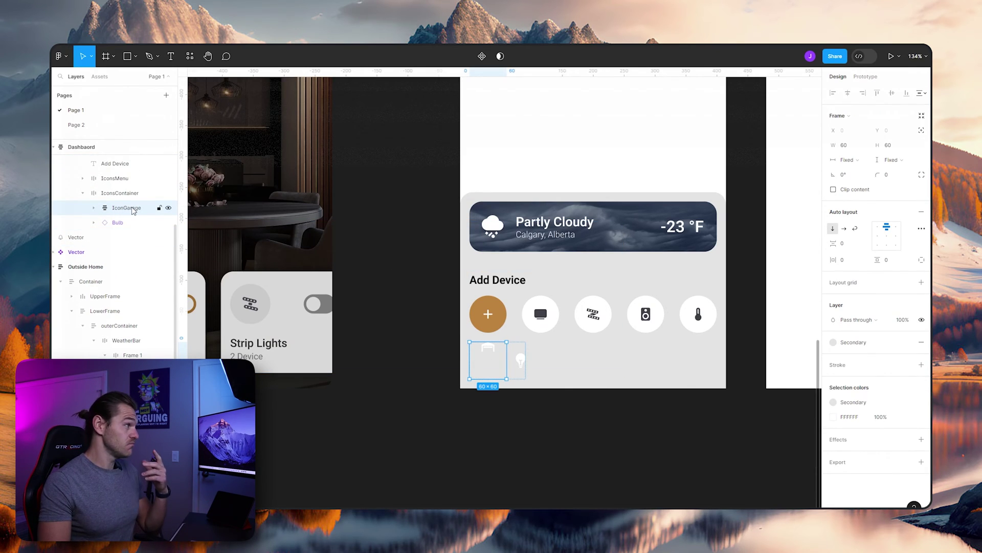
pyautogui.click(889, 238)
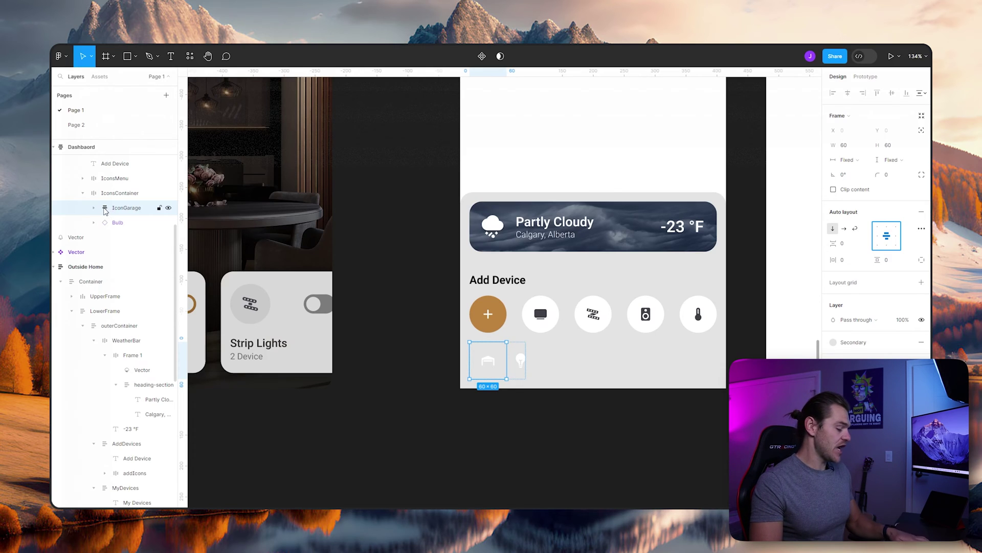
# Wrap IconGarage in a new auto-layout group named TileIcon.
pyautogui.hotkey('ctrl', 'g')
pyautogui.doubleClick(121, 209)
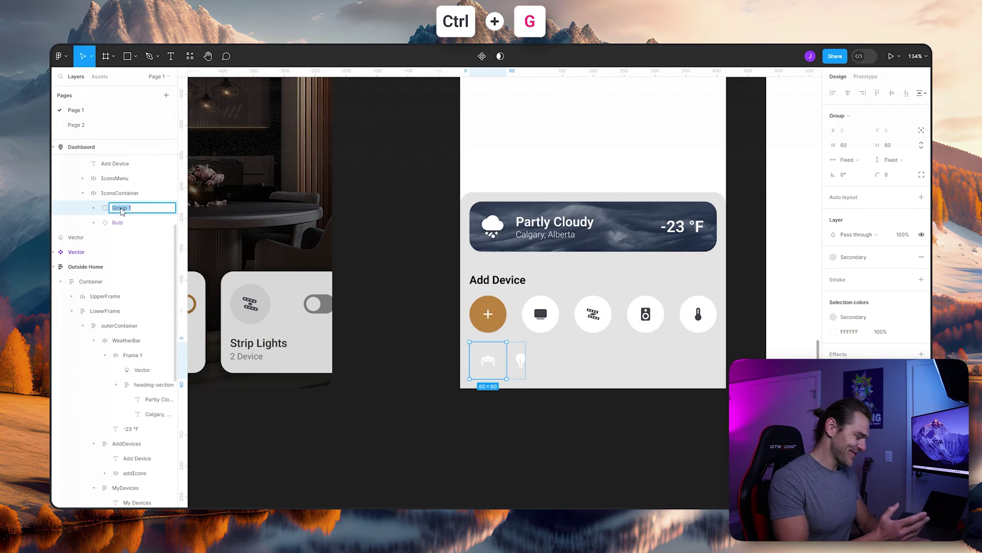
pyautogui.write('TileIc')
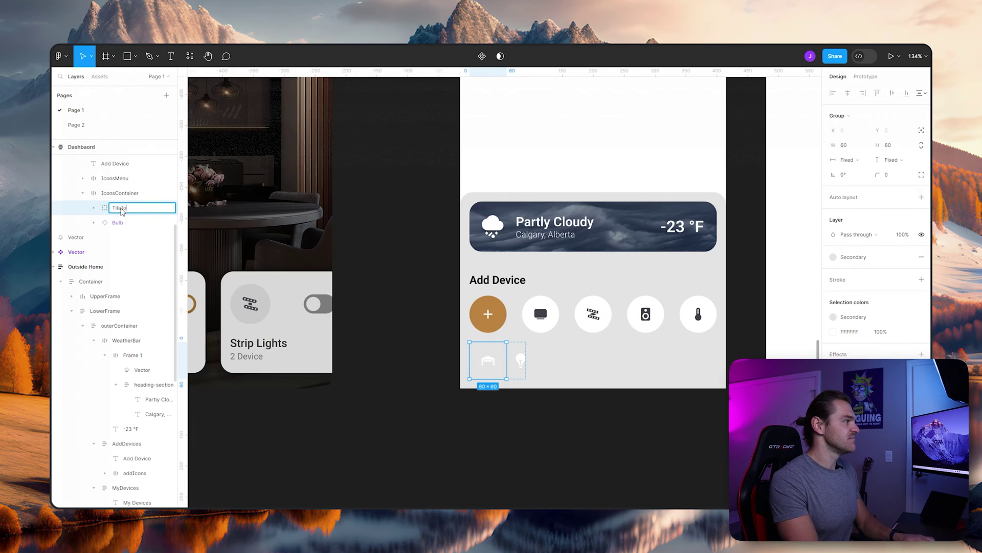
pyautogui.write('on')
pyautogui.press('Return')
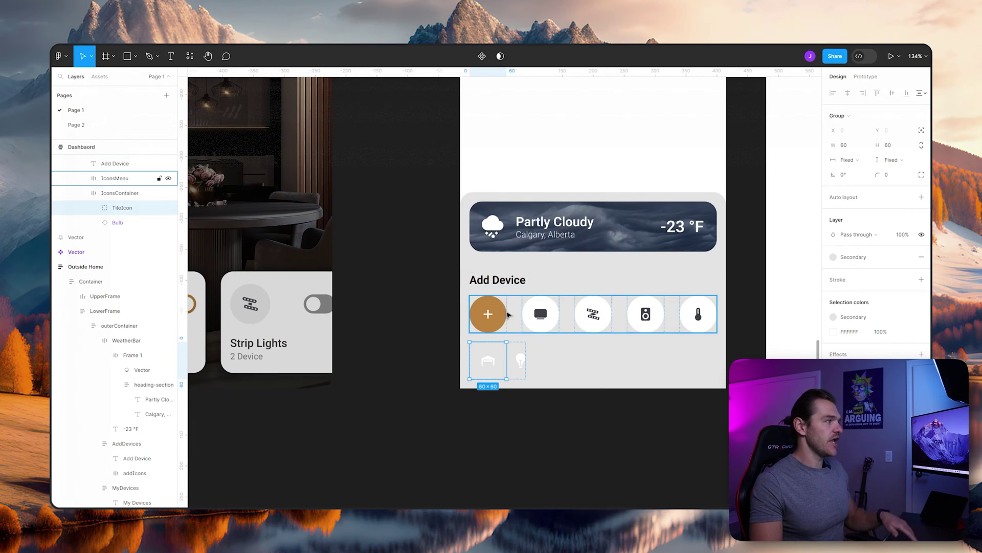
pyautogui.click(921, 197)
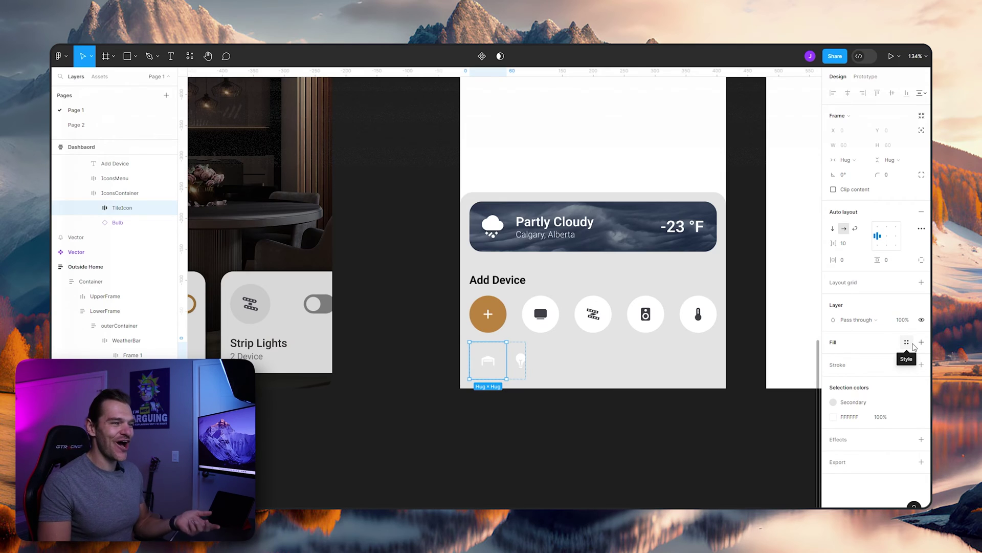
# Give TileIcon the Light fill style, a 0 gap and 10 padding.
pyautogui.click(907, 342)
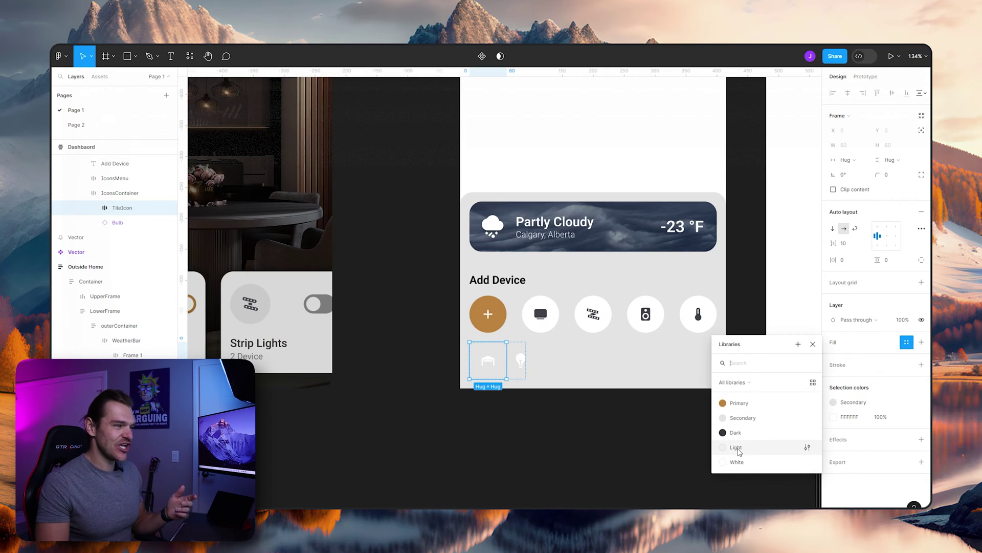
pyautogui.click(739, 451)
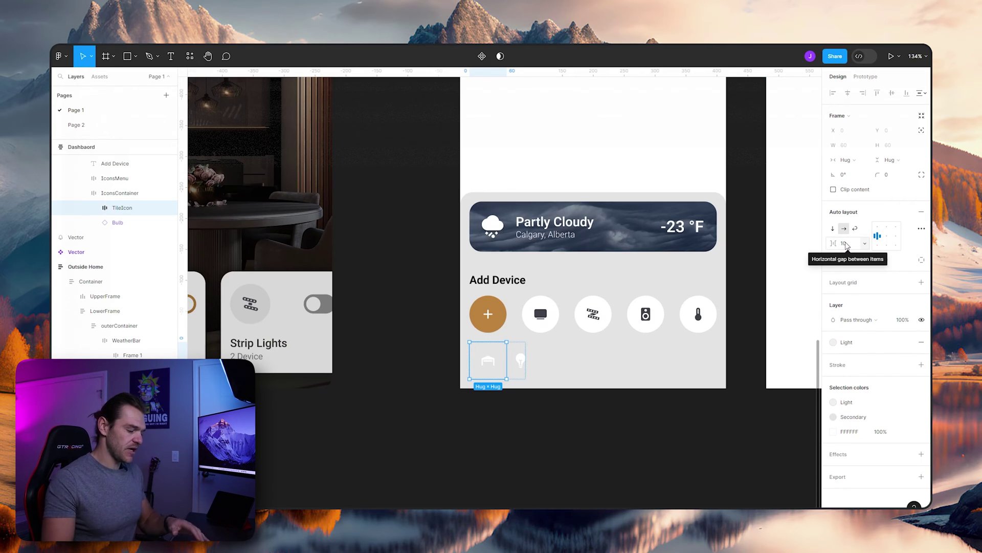
pyautogui.click(845, 244)
pyautogui.click(845, 260)
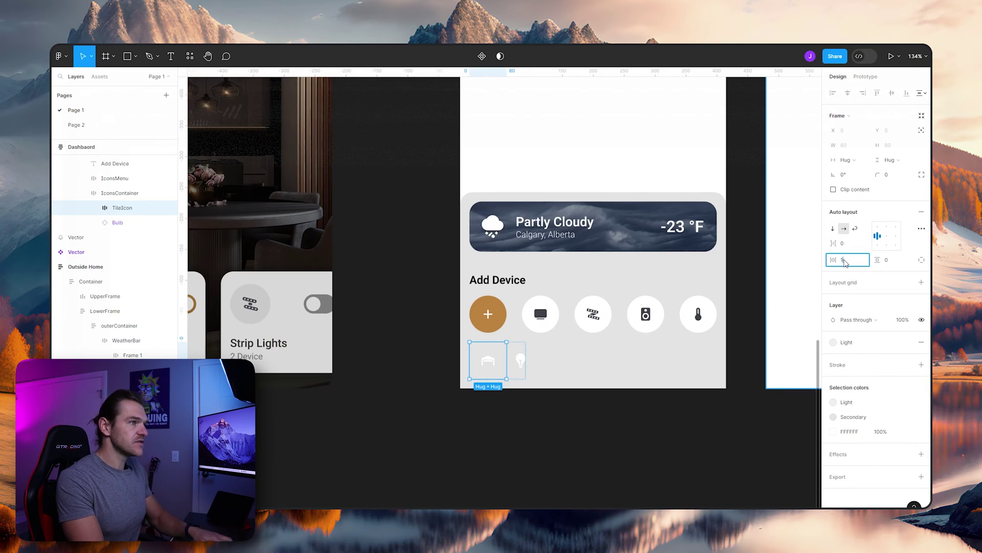
pyautogui.write('1')
pyautogui.press('Return')
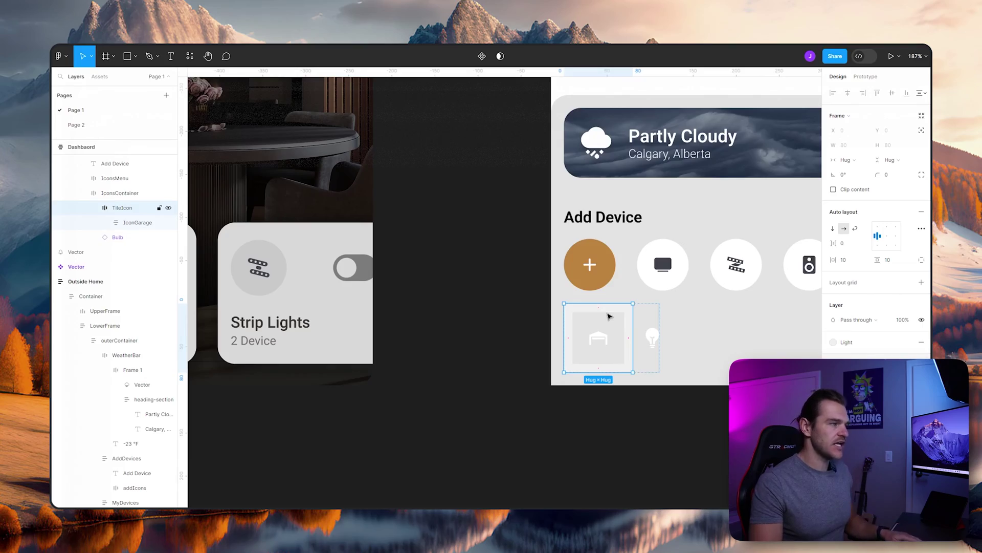
# Give the IconGarage frame a 100 corner radius so the icon backdrop becomes a circle.
pyautogui.click(604, 317)
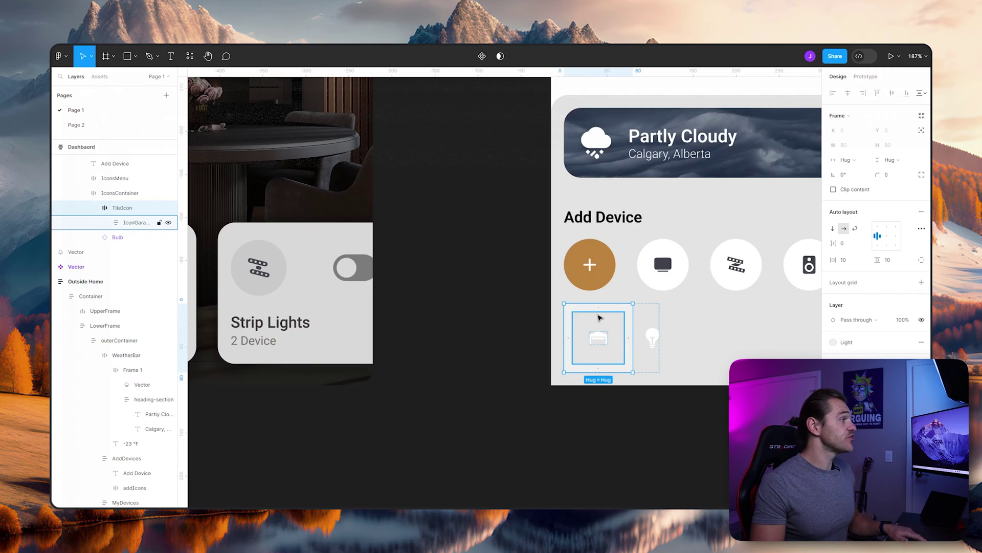
pyautogui.click(600, 317)
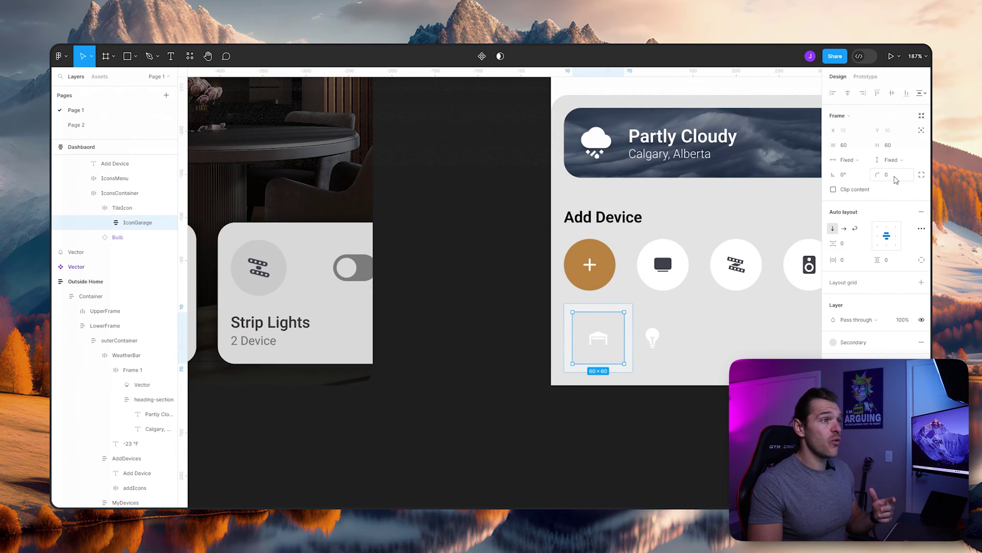
pyautogui.write('2')
pyautogui.write('00')
pyautogui.press('Return')
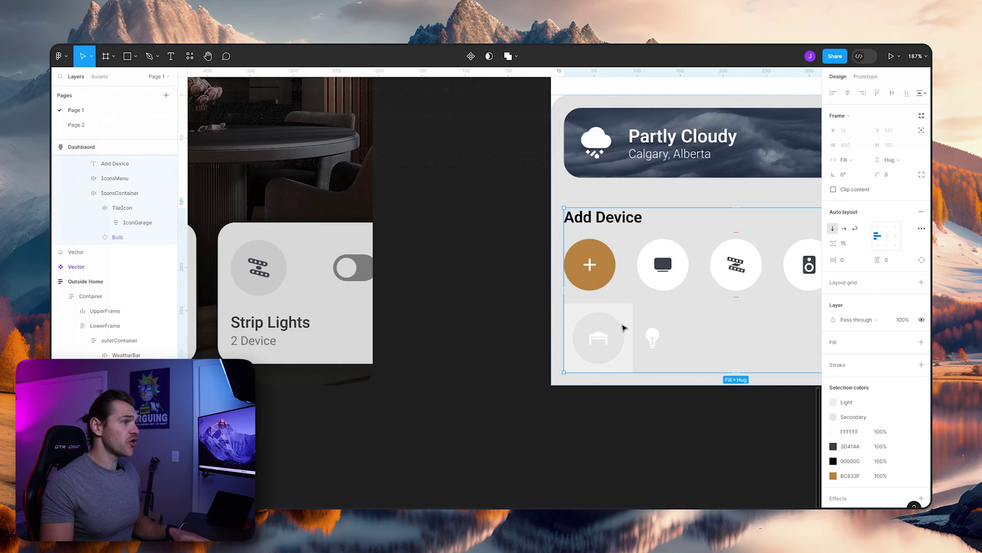
pyautogui.click(612, 307)
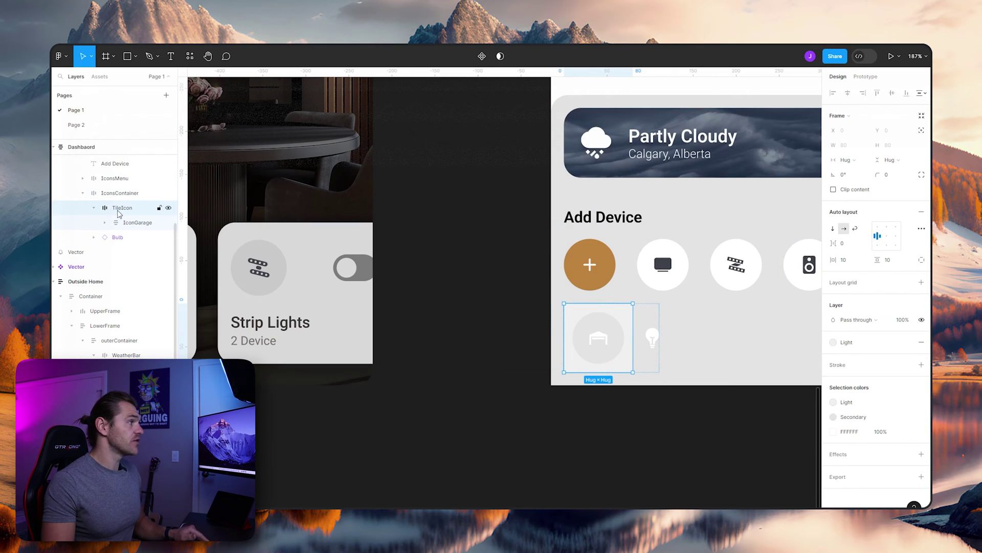
pyautogui.scroll(-5, 478, 395)
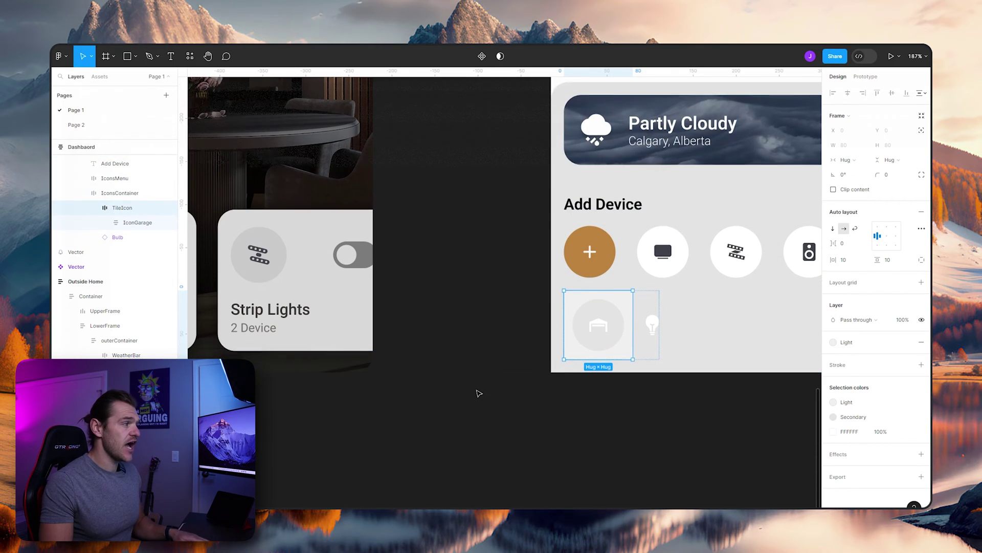
pyautogui.hscroll(-5, 444, 384)
pyautogui.scroll(3, 246, 176)
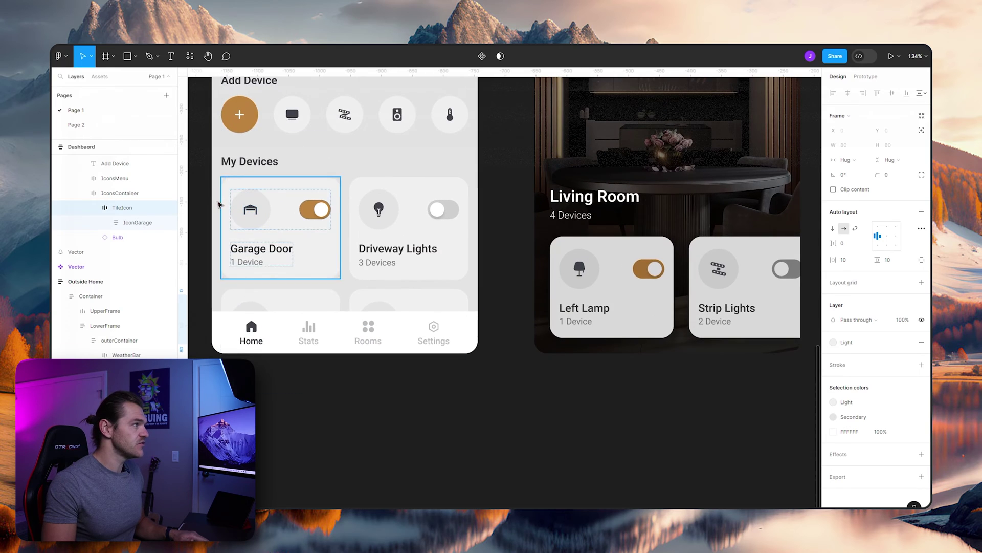
# Match the reference Garage Door card by rounding the garage tile's corners to 20.
pyautogui.click(246, 178)
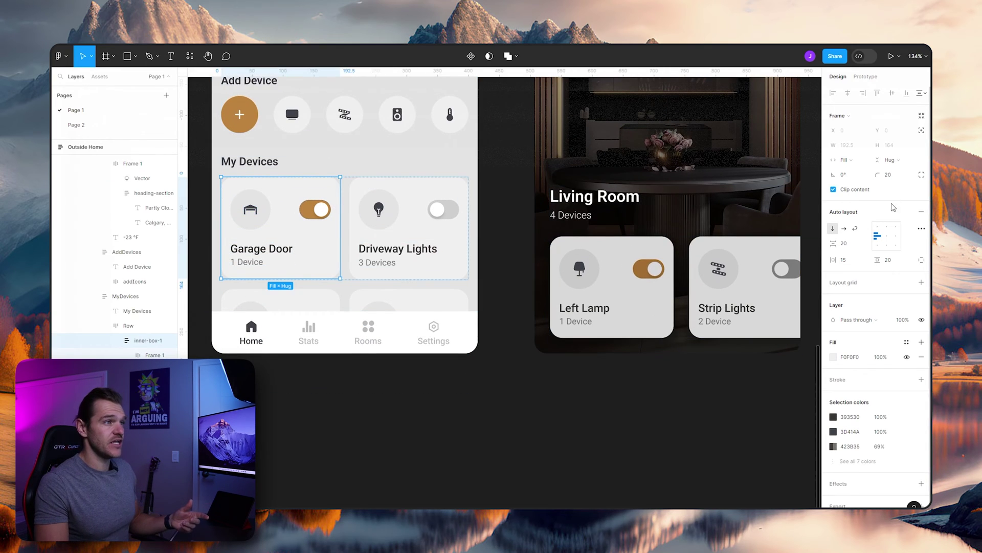
pyautogui.hscroll(7, 645, 399)
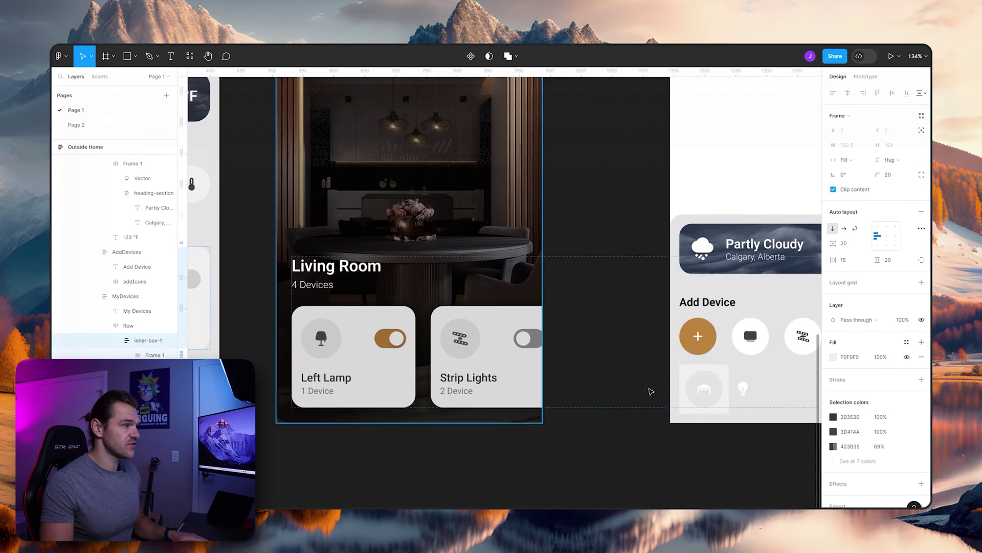
pyautogui.click(614, 381)
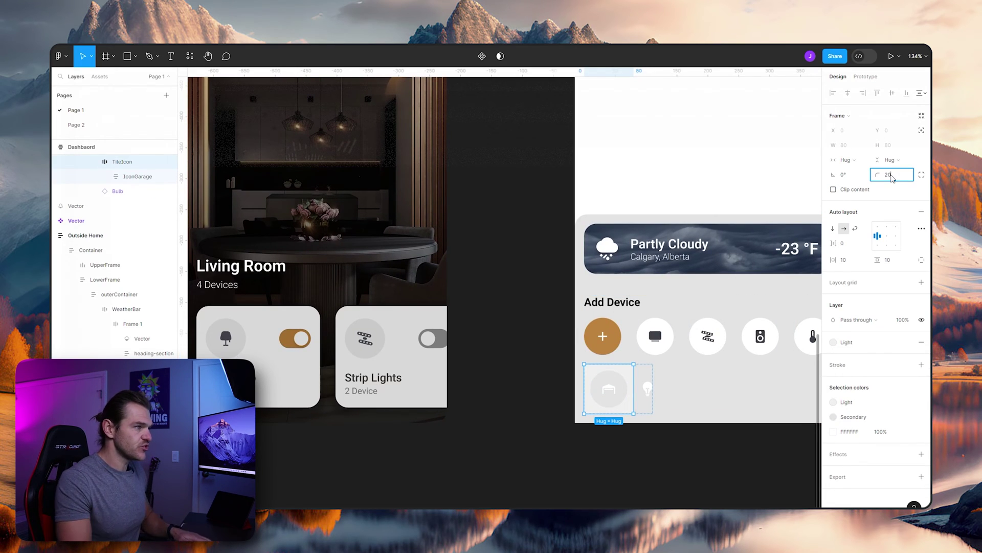
pyautogui.click(692, 397)
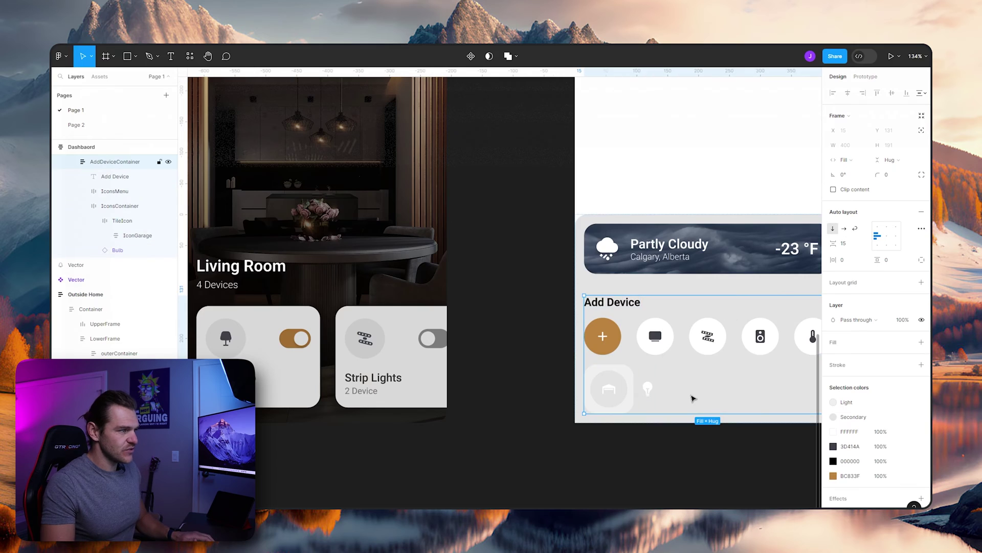
pyautogui.scroll(5, 689, 399)
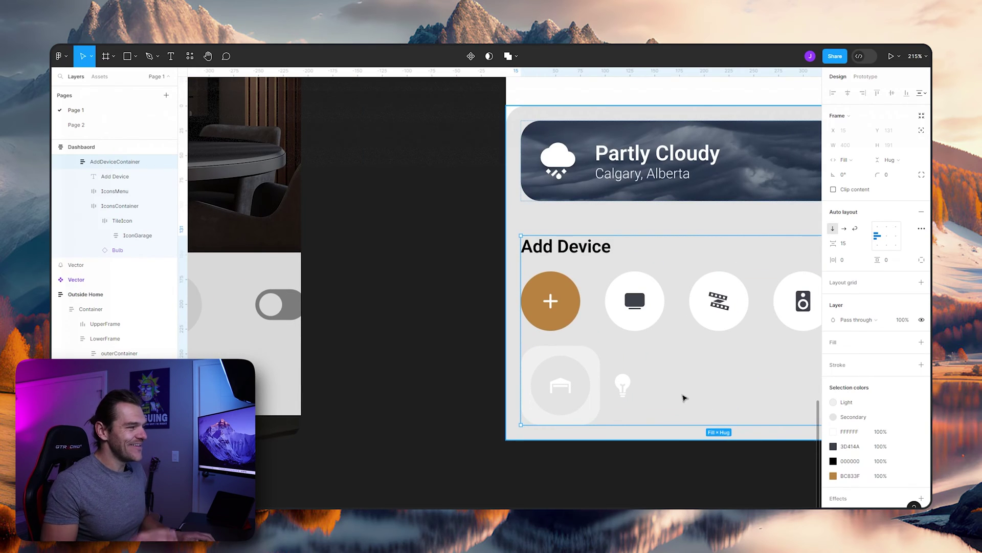
# Colour the garage icon vector with the Dark colour style.
pyautogui.keyDown('ctrl'); pyautogui.click(561, 385); pyautogui.keyUp('ctrl')
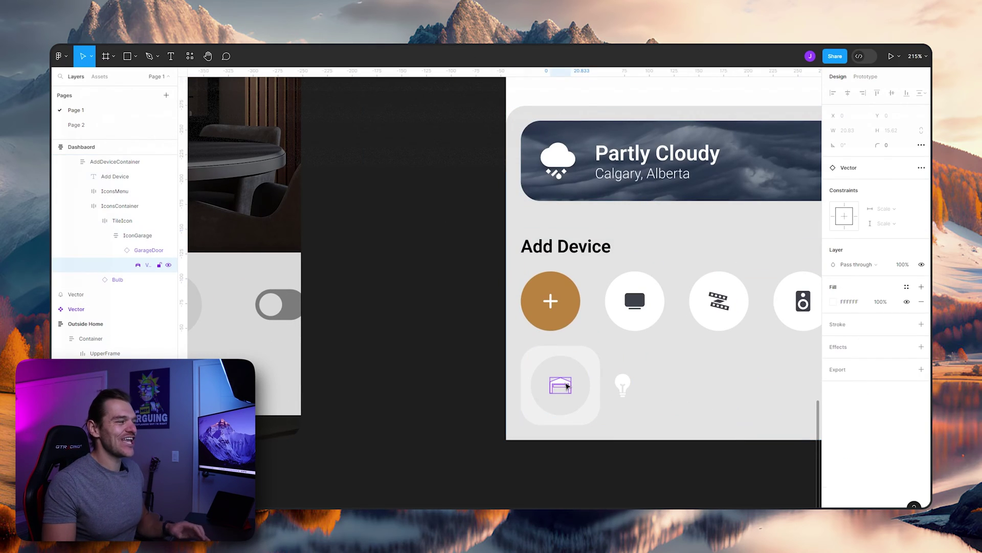
pyautogui.click(907, 286)
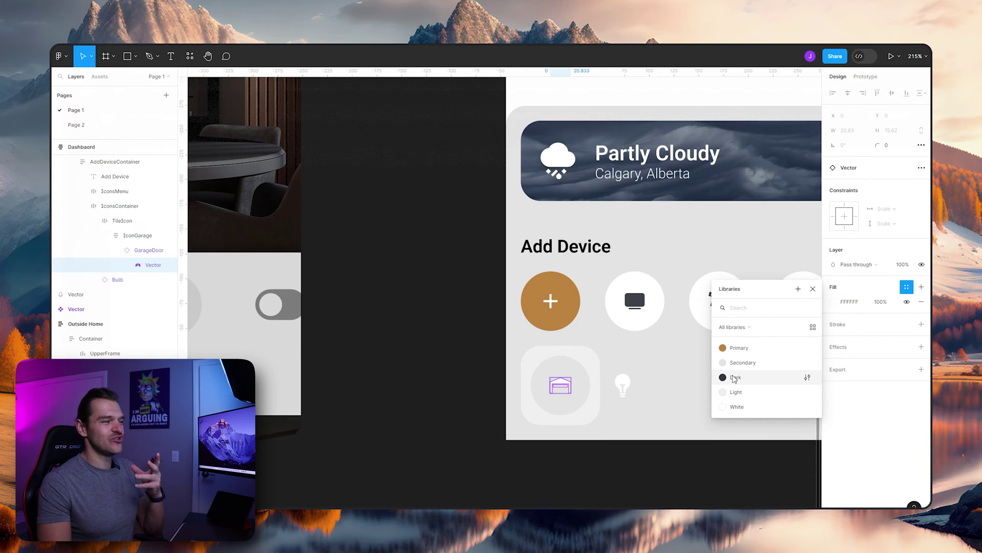
pyautogui.click(735, 379)
pyautogui.click(712, 377)
pyautogui.click(577, 387)
pyautogui.click(577, 386)
pyautogui.click(103, 235)
pyautogui.click(120, 205)
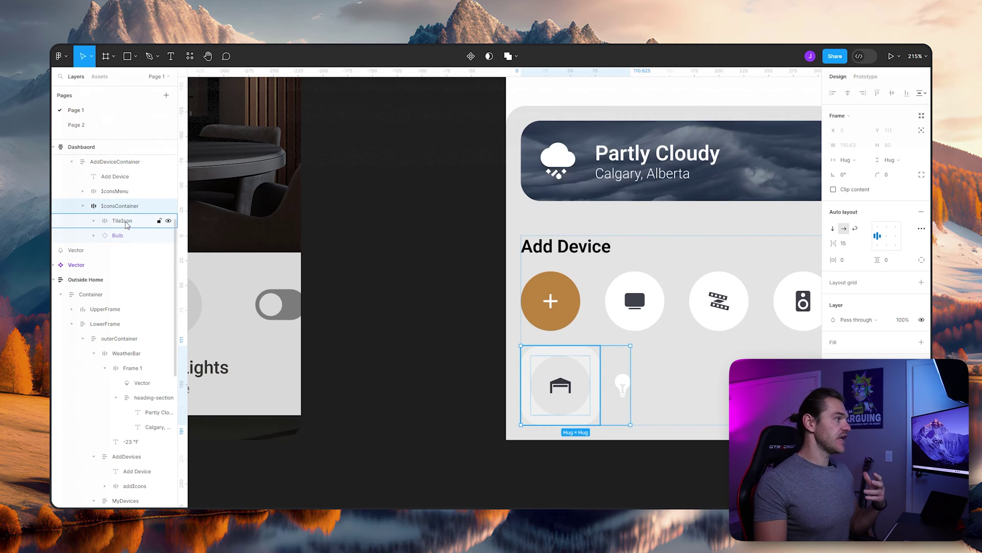
# Drag a switch-On-Off instance from Assets into the garage tile, outside the IconGarage frame.
pyautogui.click(124, 223)
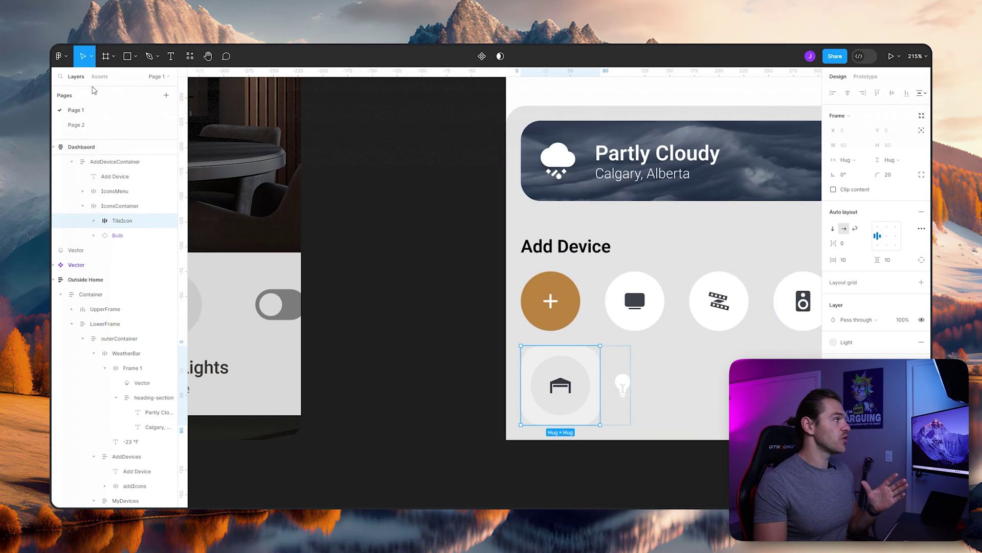
pyautogui.click(100, 76)
pyautogui.moveTo(144, 244); pyautogui.dragTo(587, 415)
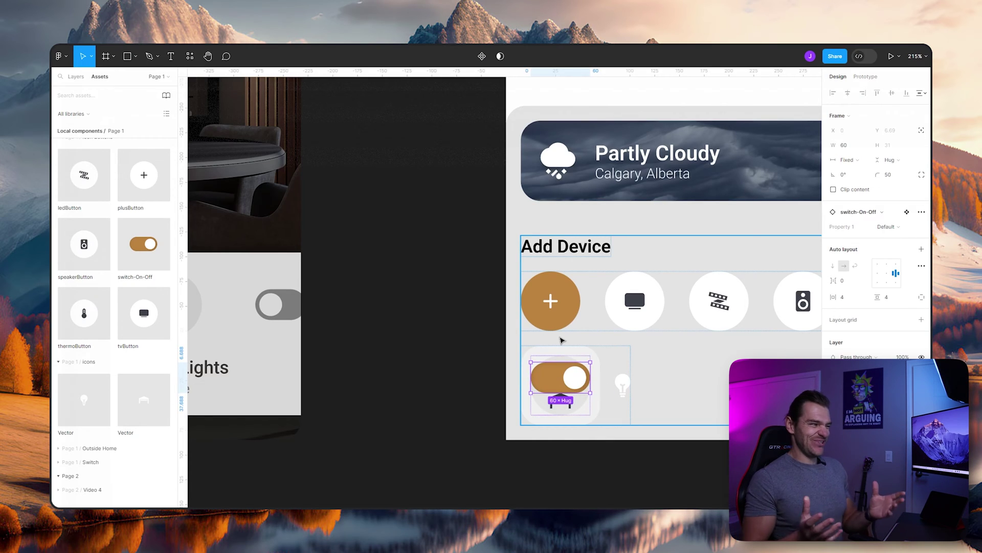
pyautogui.click(74, 78)
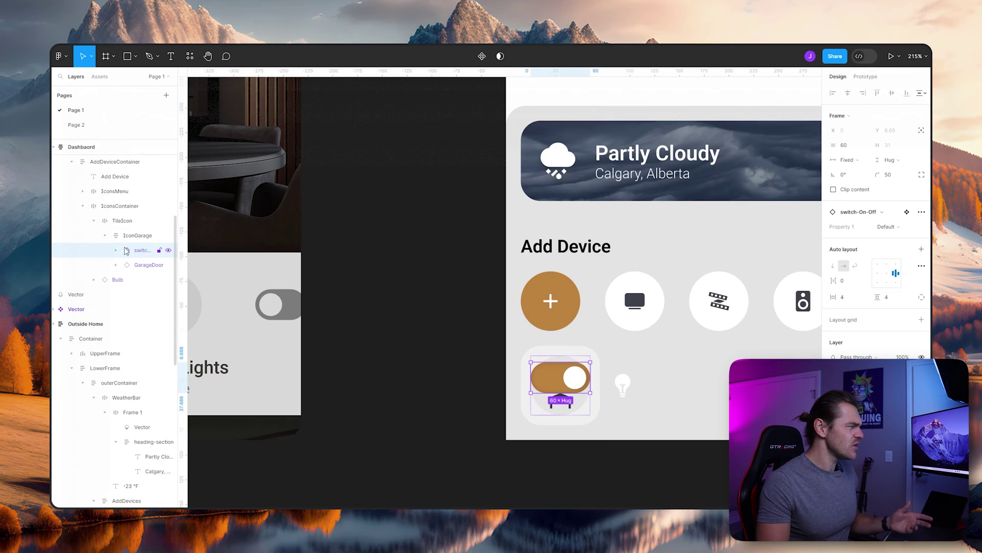
pyautogui.click(131, 237)
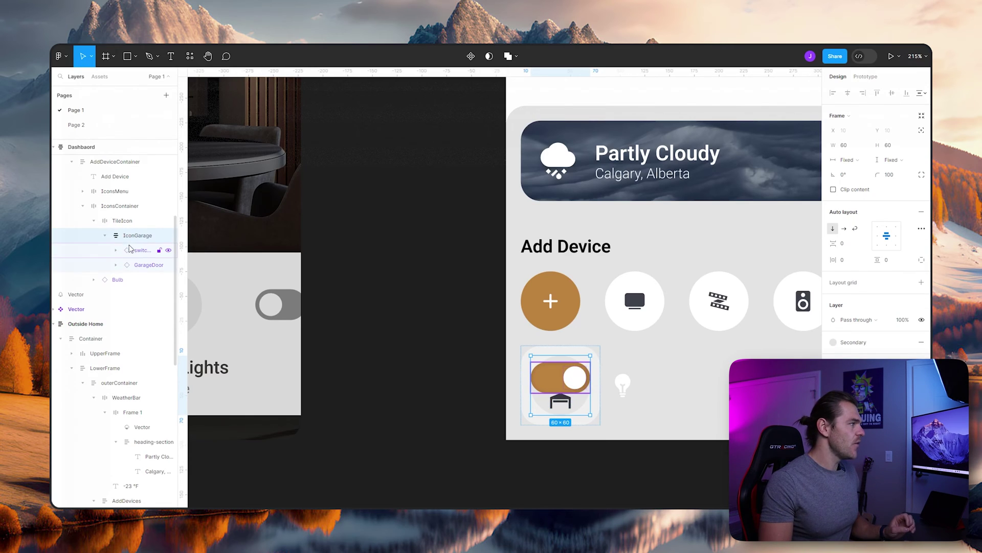
pyautogui.click(129, 252)
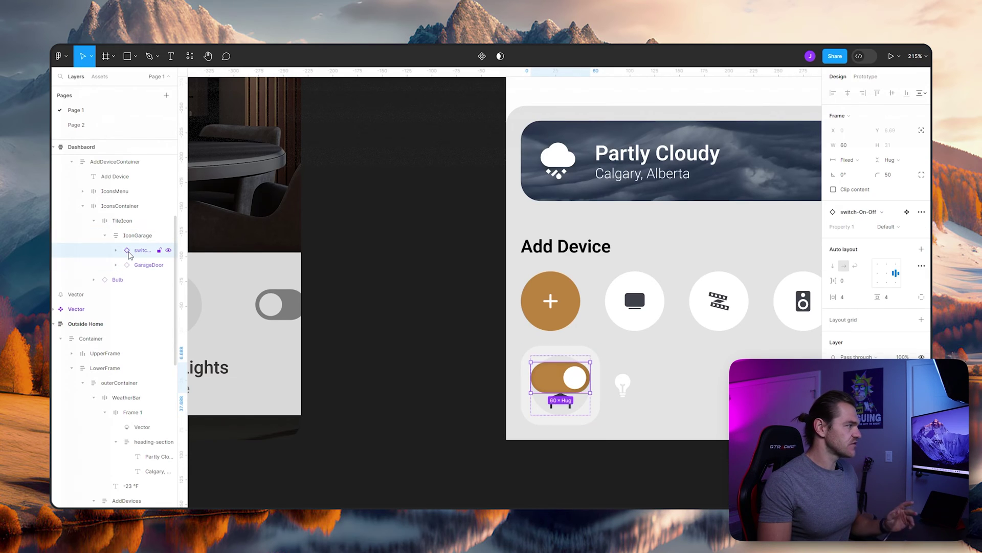
pyautogui.moveTo(129, 255); pyautogui.dragTo(130, 231)
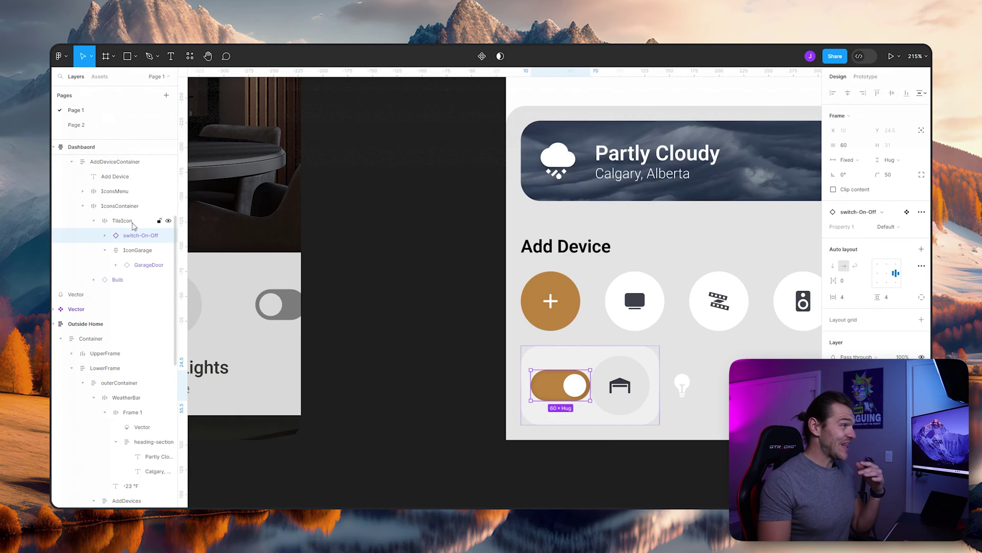
# Give the tile horizontal auto layout with the switch to the right of the garage icon.
pyautogui.click(132, 222)
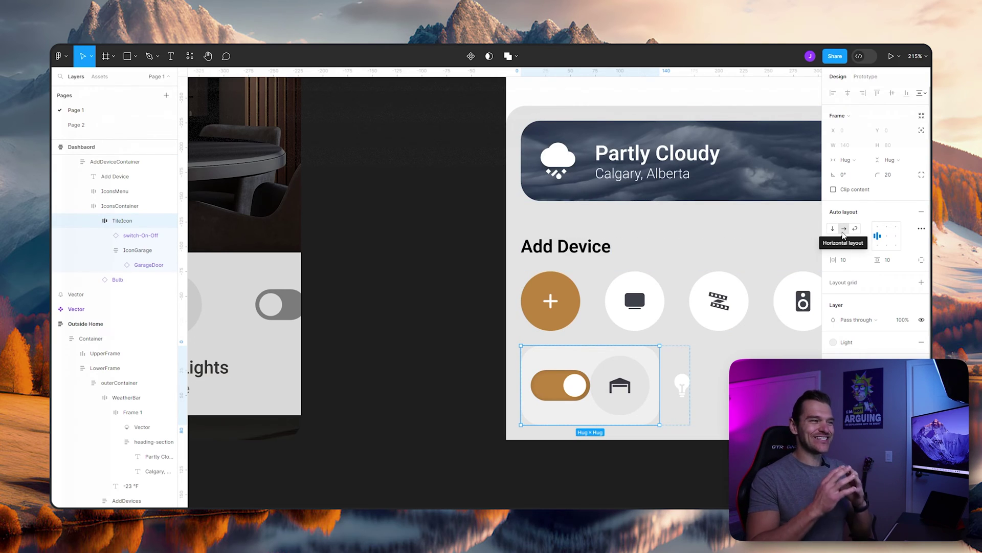
pyautogui.click(844, 229)
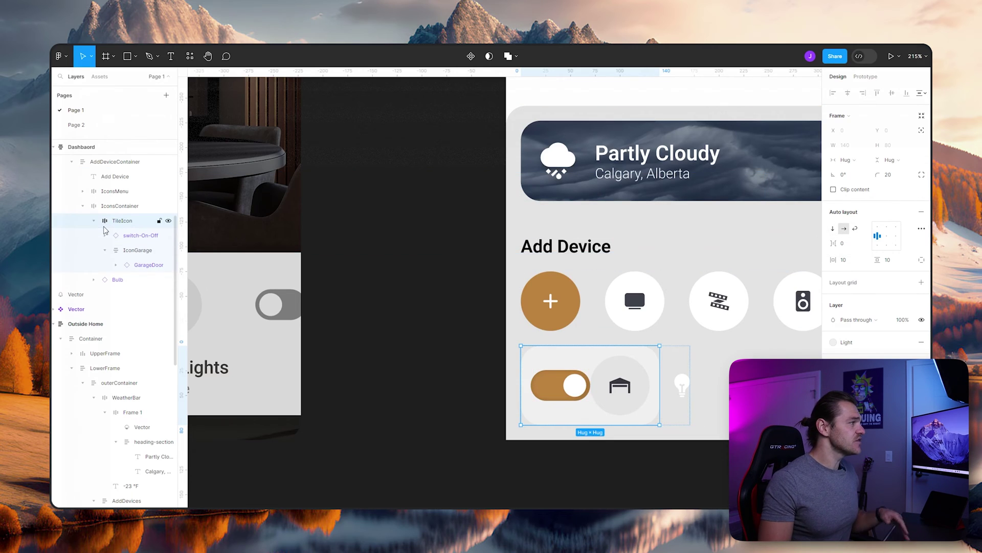
pyautogui.click(104, 251)
pyautogui.moveTo(122, 239); pyautogui.dragTo(131, 258)
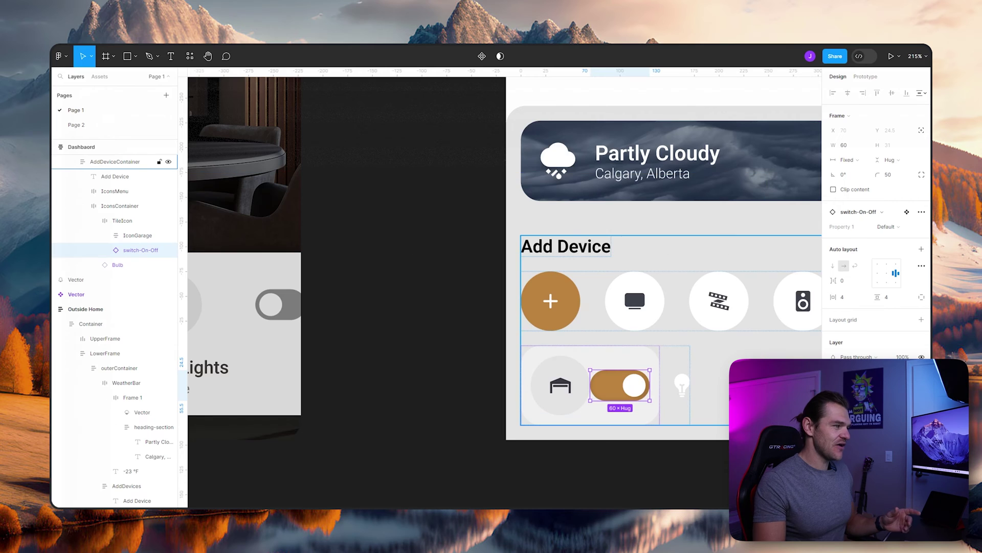
pyautogui.scroll(-8, 665, 394)
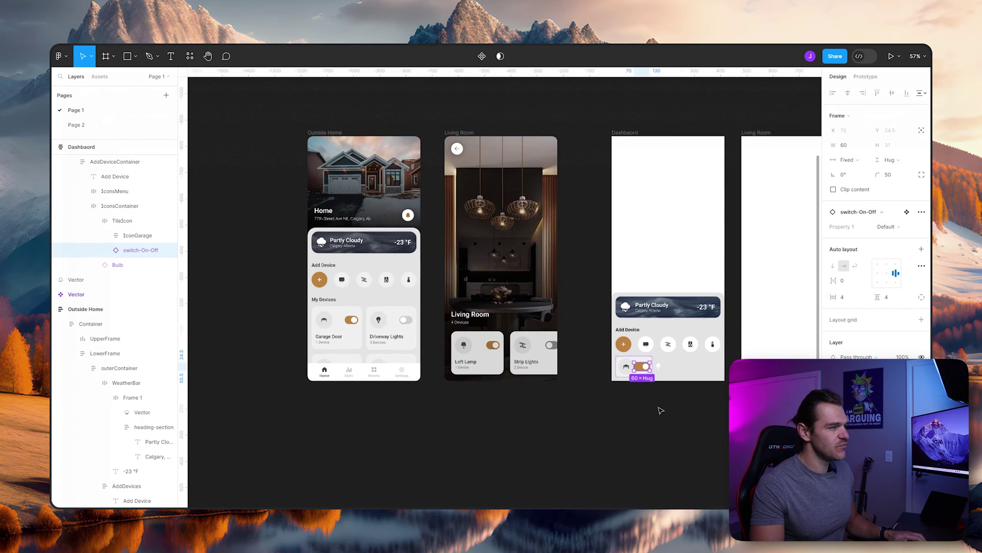
pyautogui.scroll(1, 642, 386)
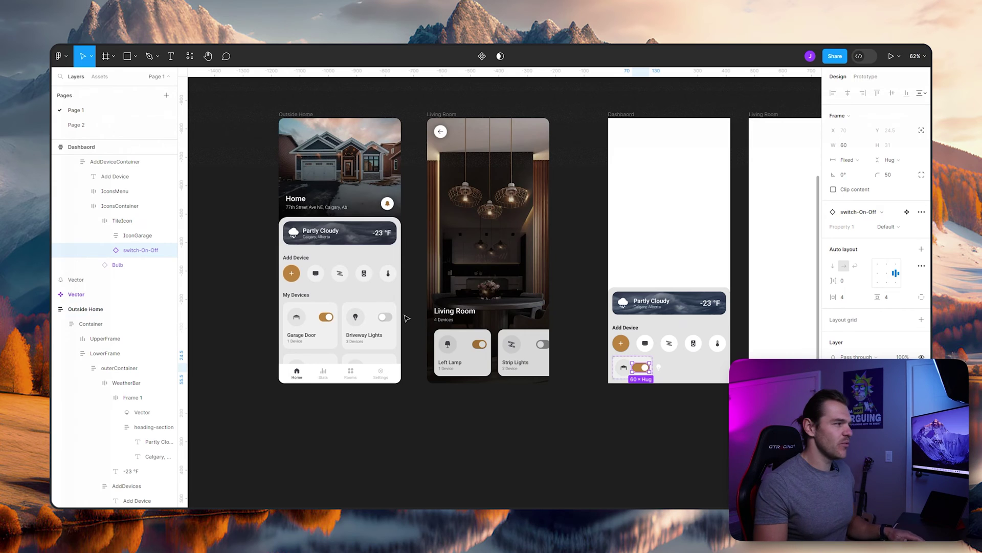
pyautogui.scroll(2, 407, 319)
pyautogui.click(274, 347)
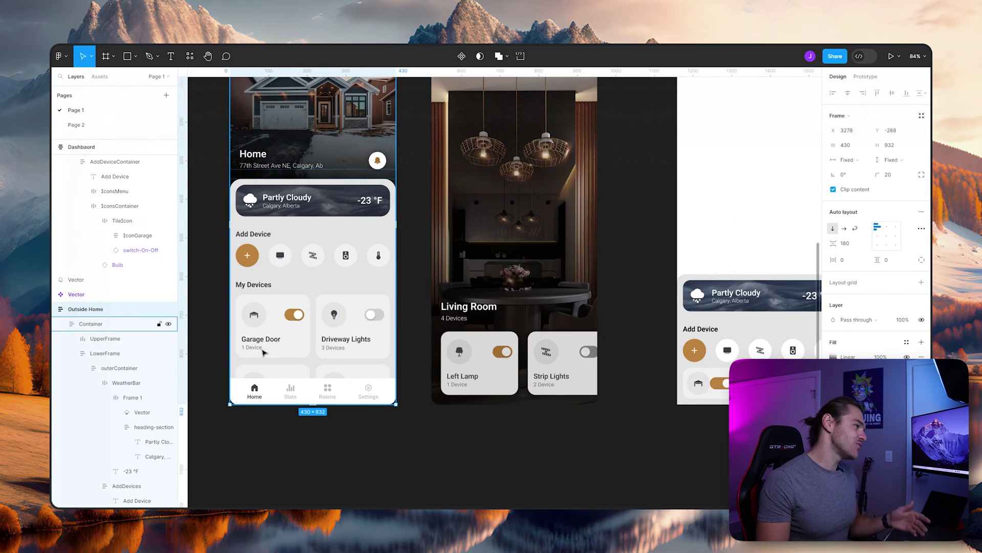
pyautogui.hscroll(5, 610, 407)
pyautogui.scroll(1, 584, 361)
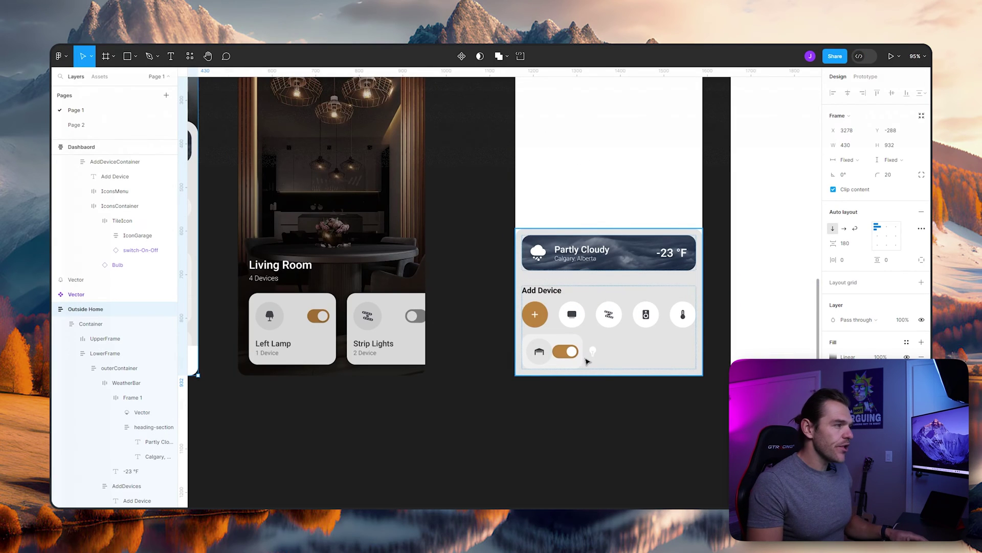
pyautogui.scroll(5, 587, 361)
# Add a 'Garage Door' text label in the tile, placed ahead of the garage icon.
pyautogui.press('Escape')
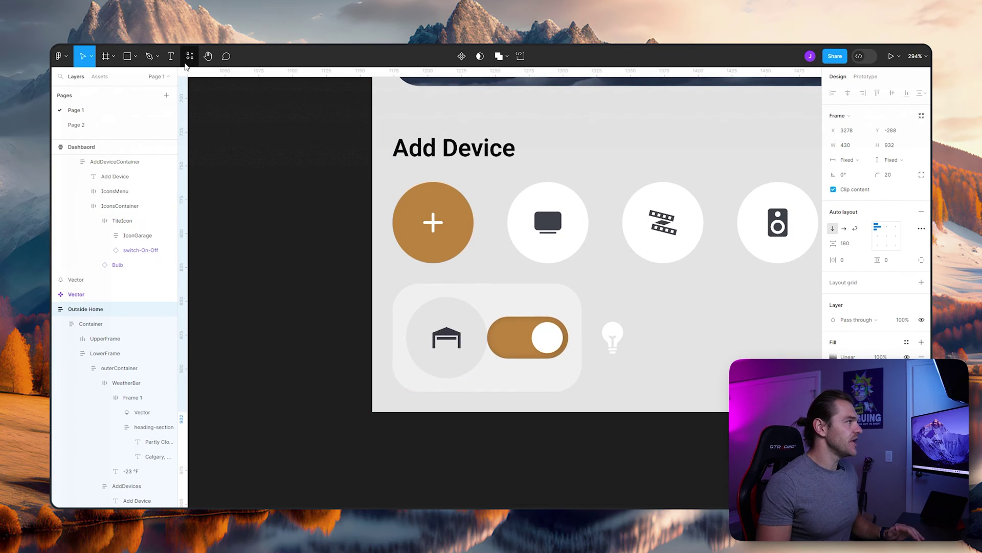
pyautogui.press('t')
pyautogui.click(452, 387)
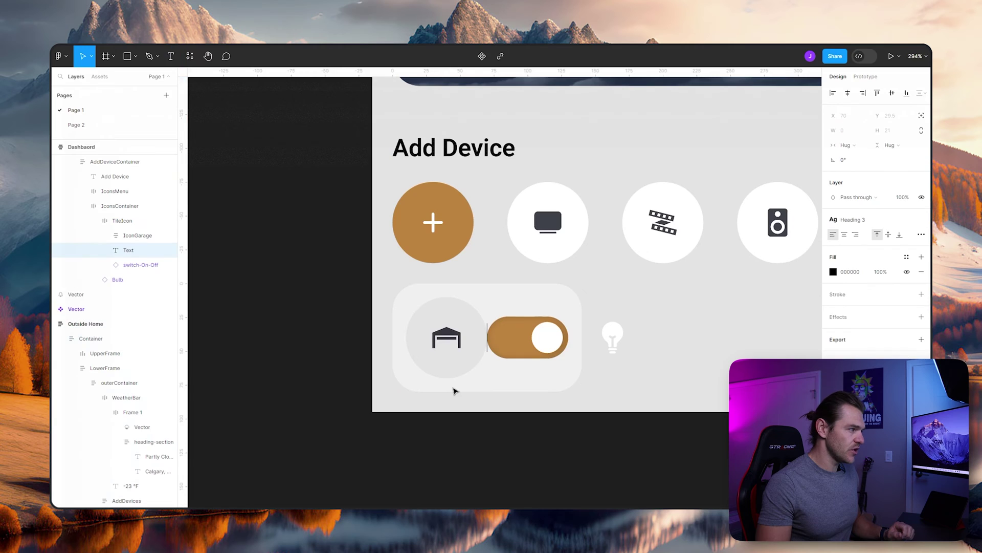
pyautogui.write('Gar')
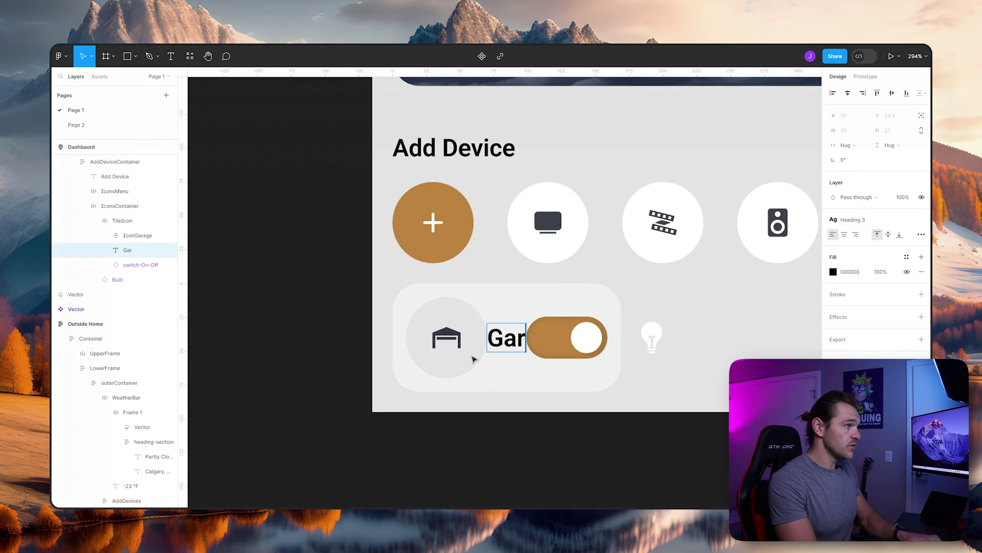
pyautogui.write('age Door')
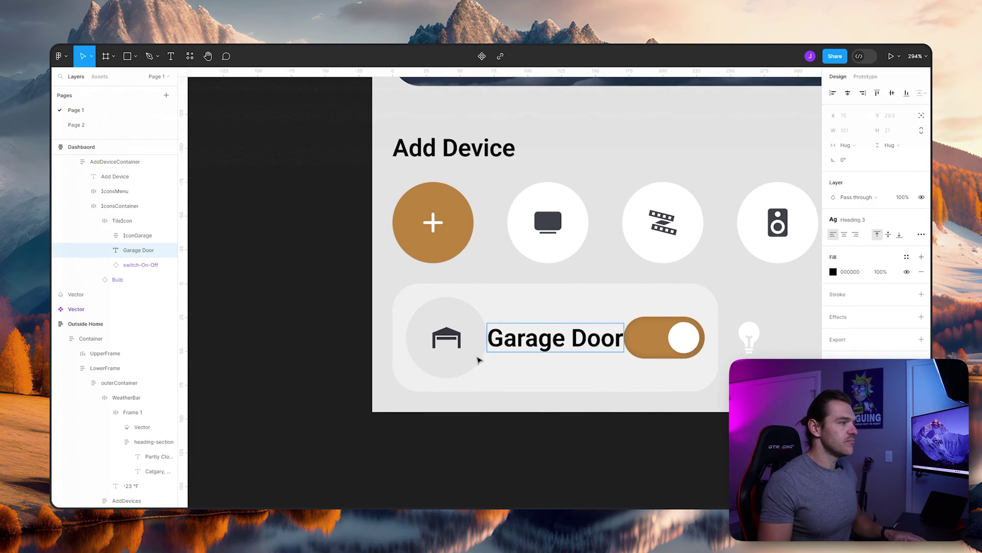
pyautogui.press('Escape')
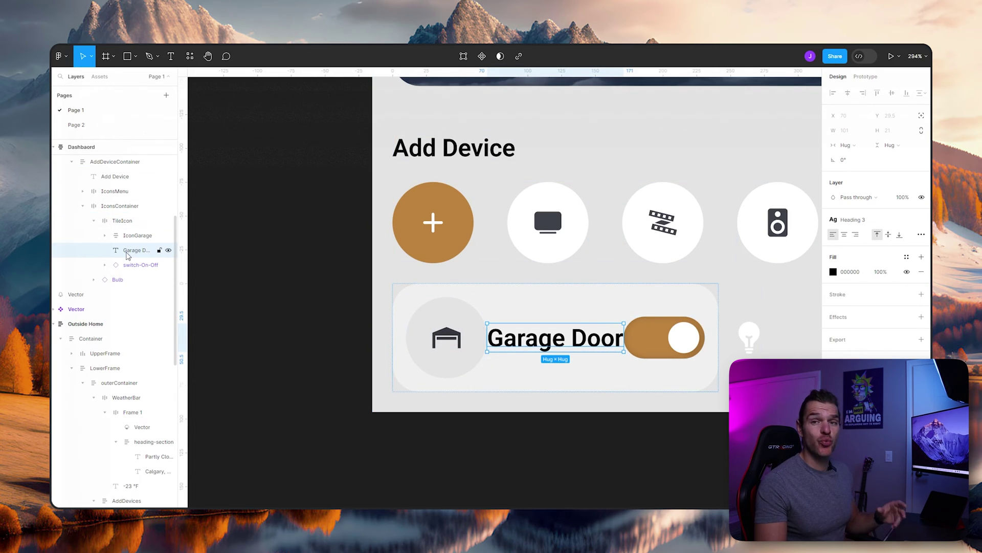
pyautogui.moveTo(128, 256); pyautogui.dragTo(138, 230)
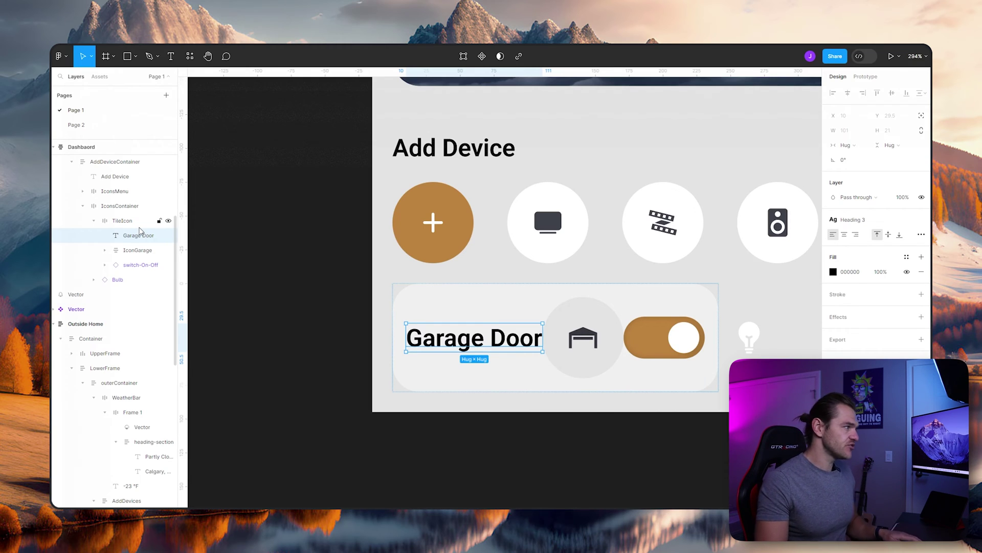
# Group the garage icon and switch into an auto-layout frame named 'Row'.
pyautogui.click(127, 250)
pyautogui.keyDown('shift'); pyautogui.click(128, 265); pyautogui.keyUp('shift')
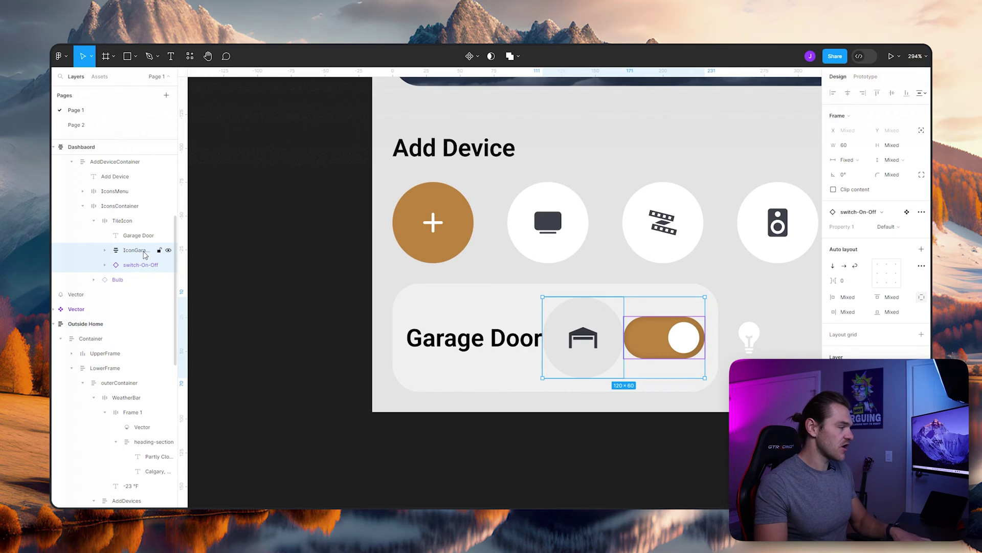
pyautogui.hotkey('ctrl', 'g')
pyautogui.doubleClick(138, 250)
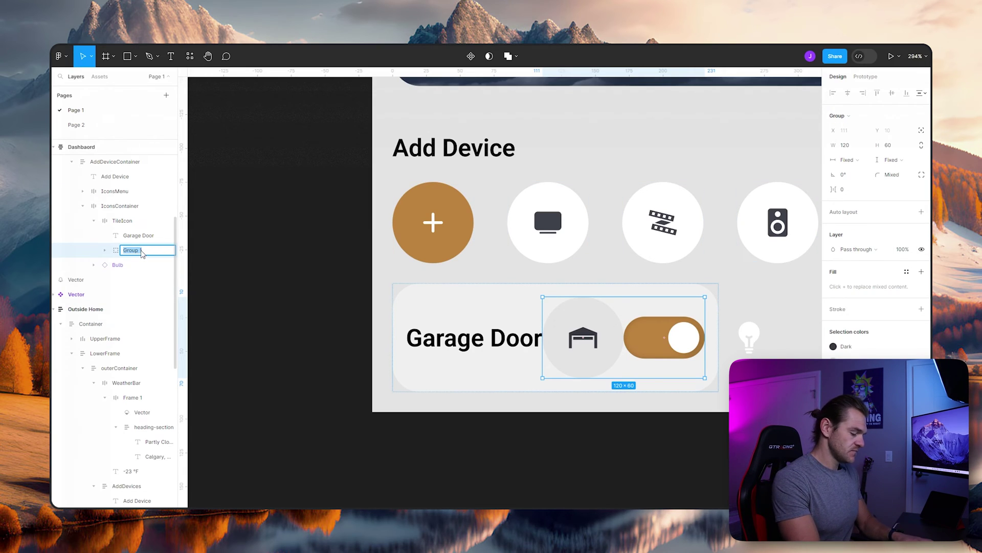
pyautogui.press('Return')
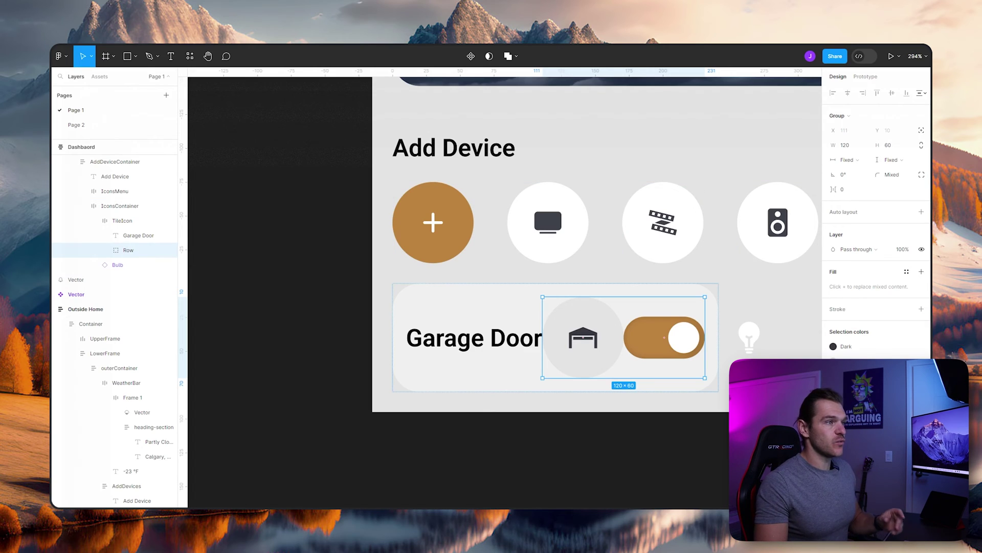
pyautogui.click(921, 211)
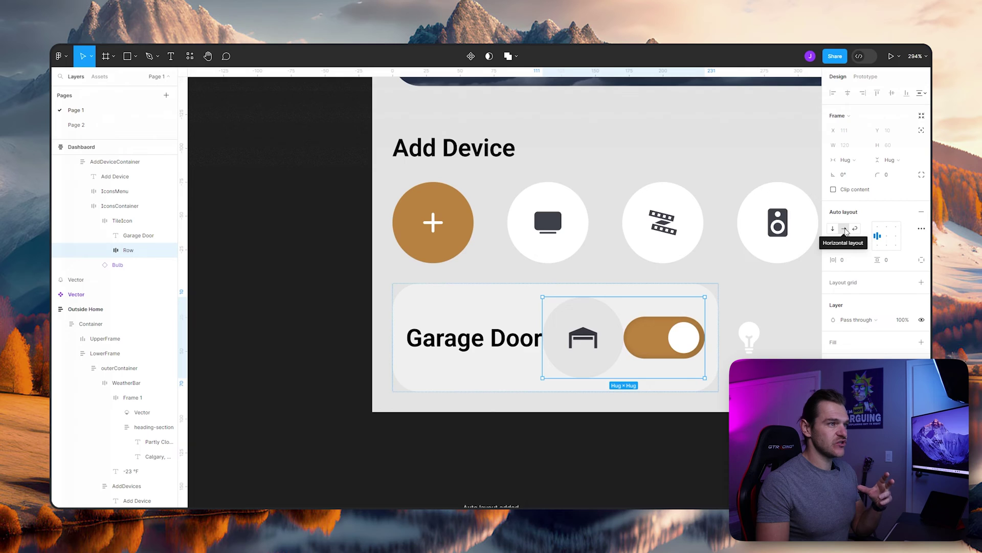
# Stack the tile vertically with the Garage Door label below the Row.
pyautogui.click(114, 223)
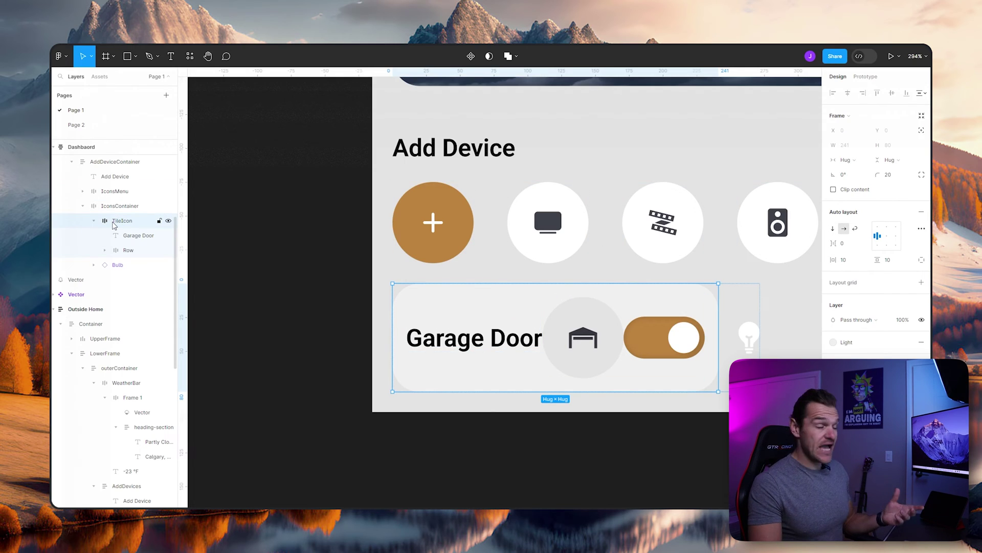
pyautogui.click(832, 229)
pyautogui.click(126, 236)
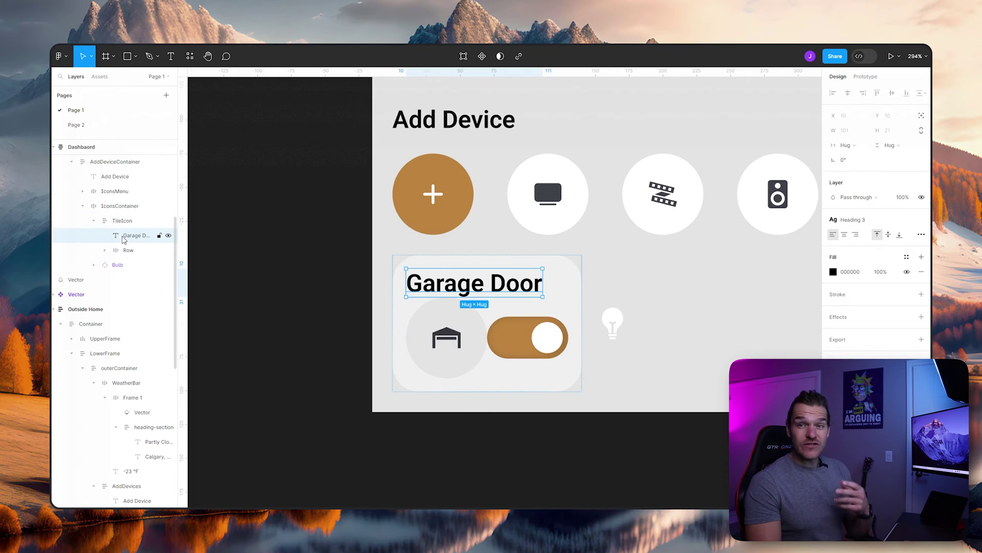
pyautogui.moveTo(127, 240); pyautogui.dragTo(131, 257)
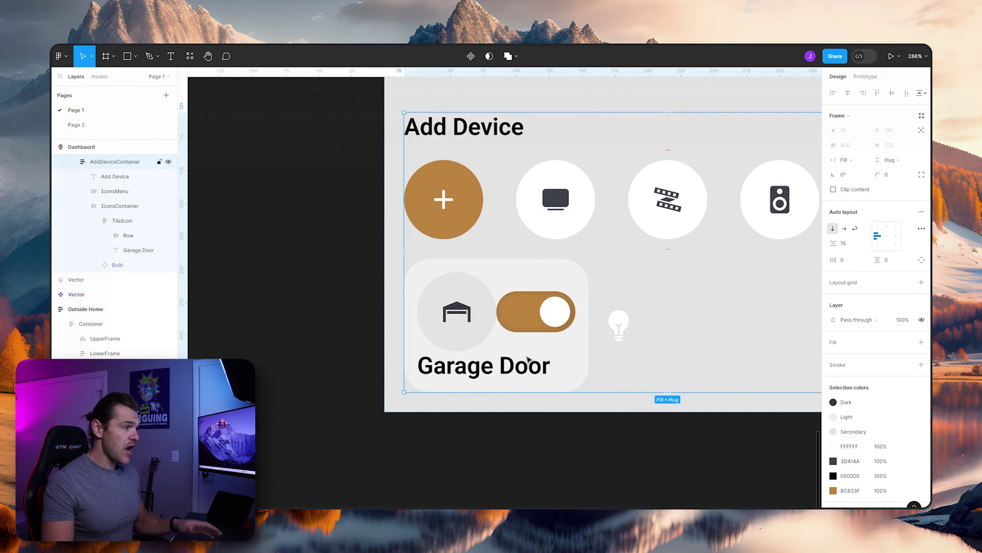
# Duplicate the Garage Door label and change the copy to '1 Device'.
pyautogui.click(506, 368)
pyautogui.hotkey('ctrl', 'd')
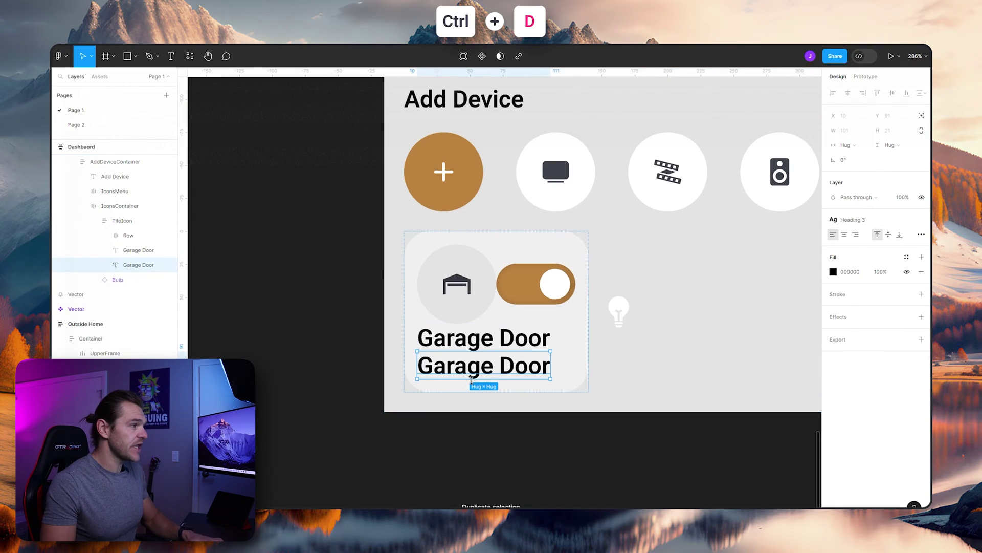
pyautogui.doubleClick(468, 368)
pyautogui.write('1 Device')
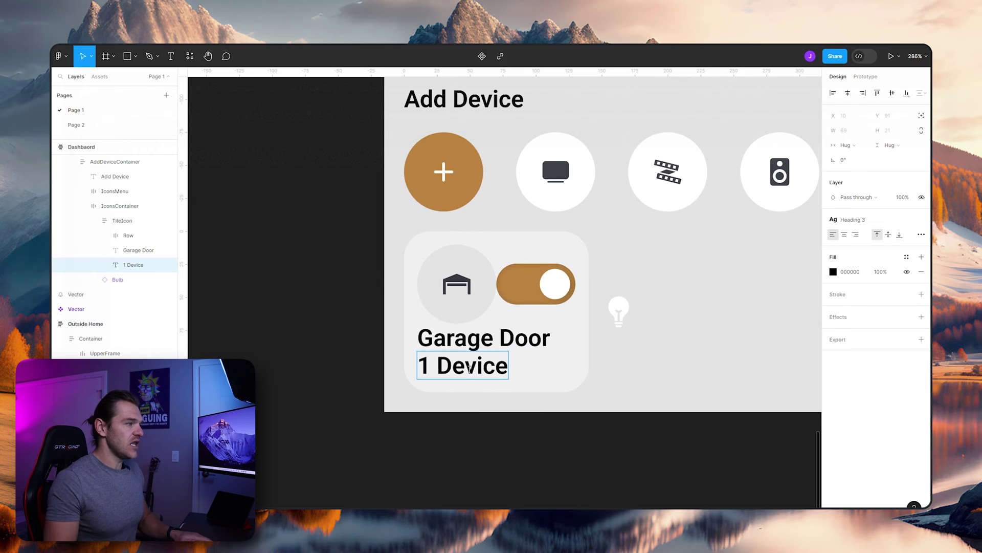
pyautogui.press('Escape')
pyautogui.scroll(-5, 612, 393)
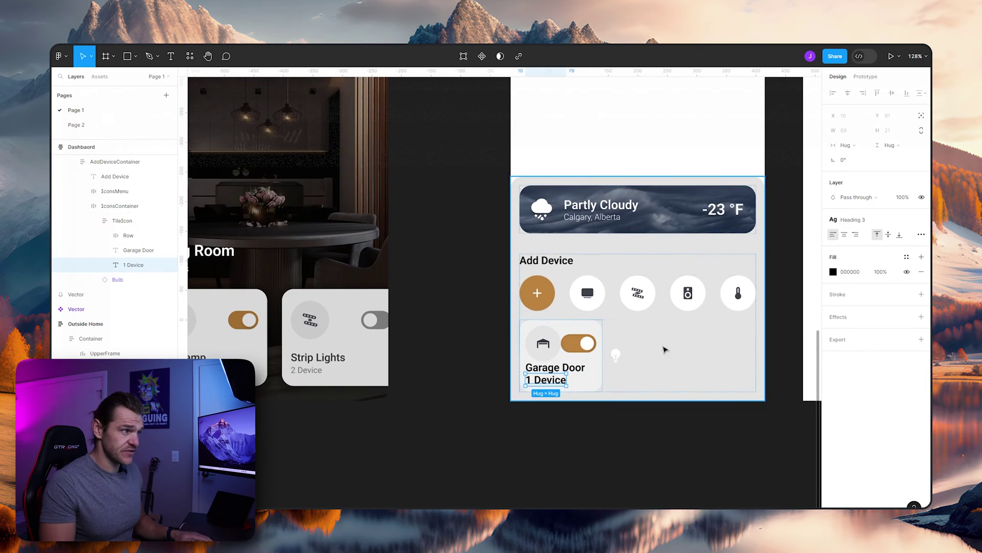
pyautogui.scroll(3, 631, 364)
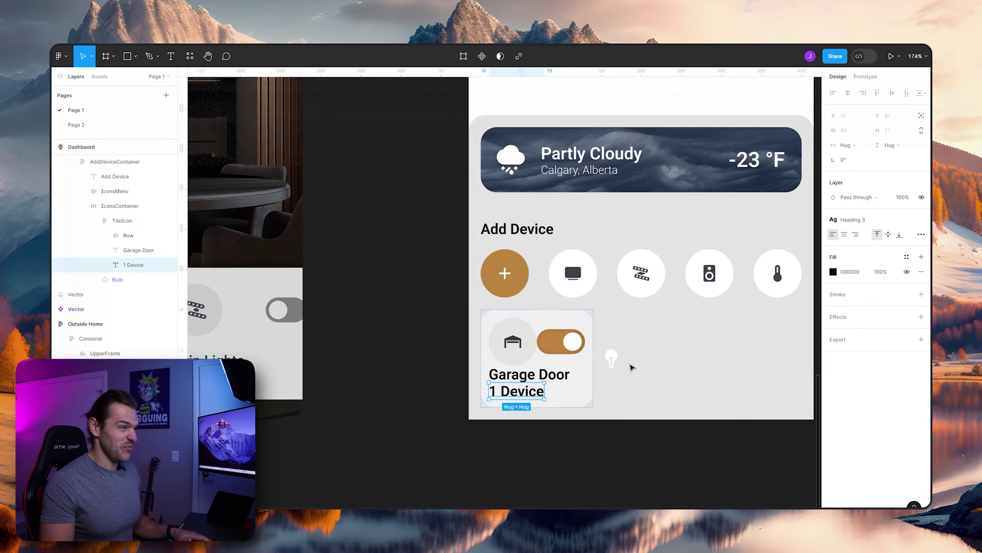
pyautogui.scroll(2, 604, 387)
# Apply the Dark colour style to both the Garage Door and 1 Device labels.
pyautogui.keyDown('shift'); pyautogui.click(521, 379); pyautogui.keyUp('shift')
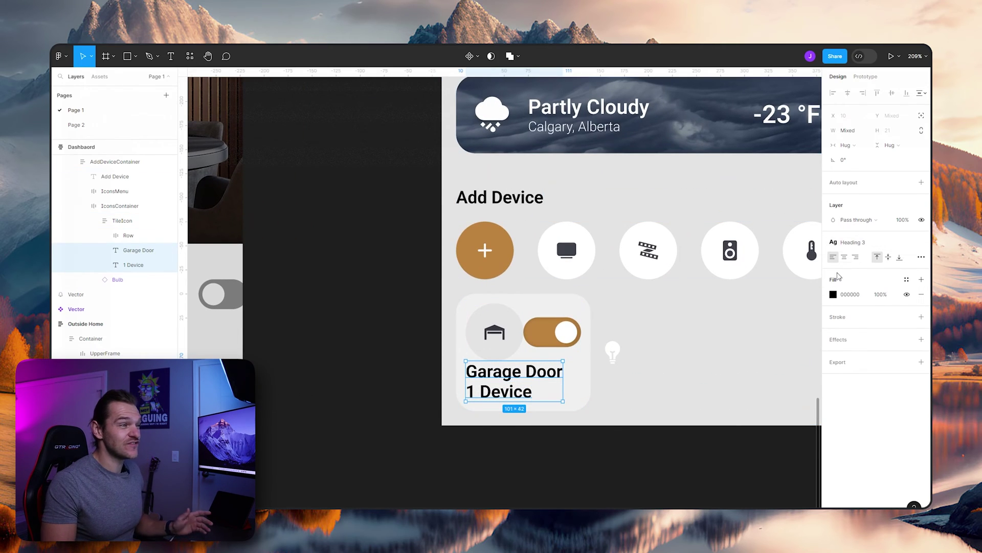
pyautogui.click(906, 279)
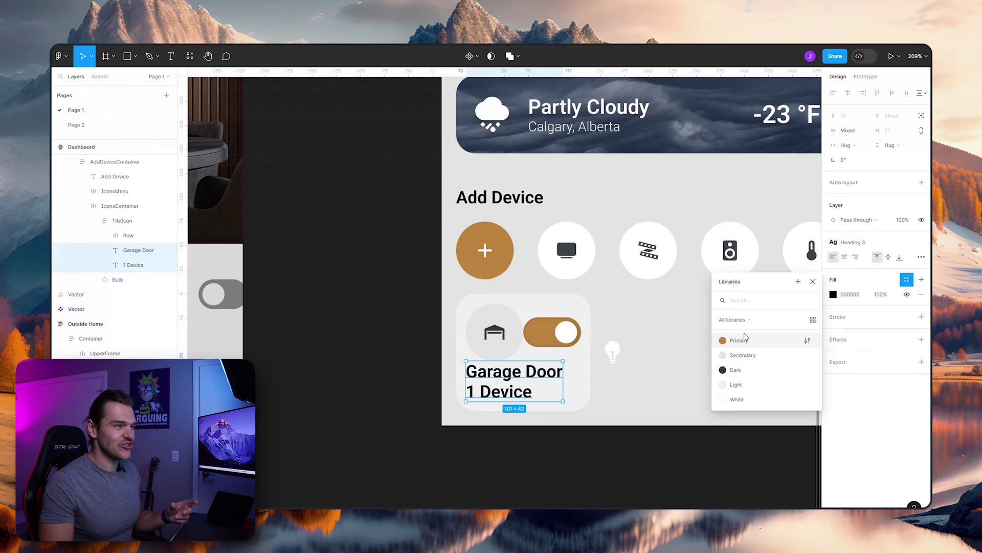
pyautogui.click(724, 370)
pyautogui.click(701, 421)
pyautogui.scroll(-1, 560, 392)
pyautogui.scroll(5, 559, 392)
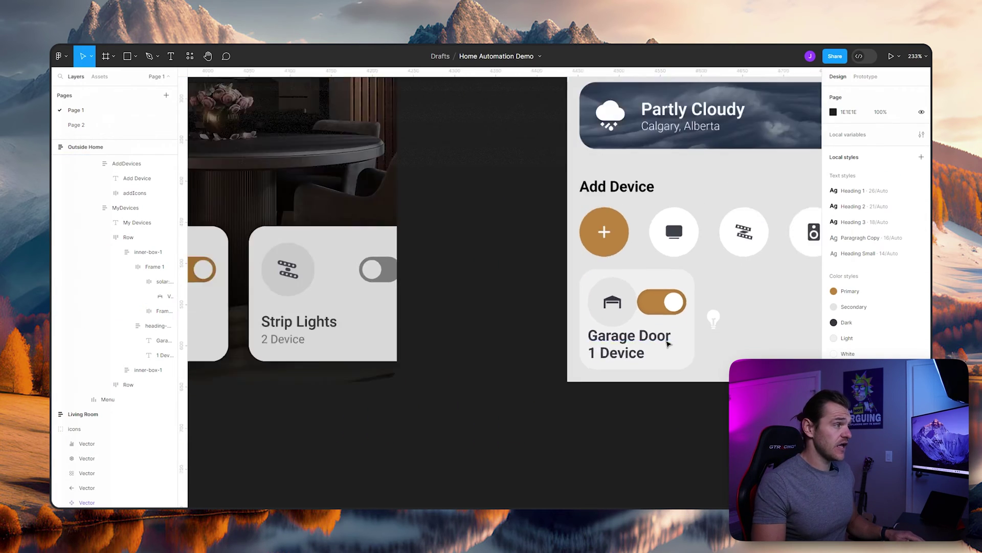
# After checking the reference tile's texts, apply the Heading 3 text style to the Garage Door label.
pyautogui.scroll(-5, 668, 344)
pyautogui.click(305, 284)
pyautogui.doubleClick(306, 284)
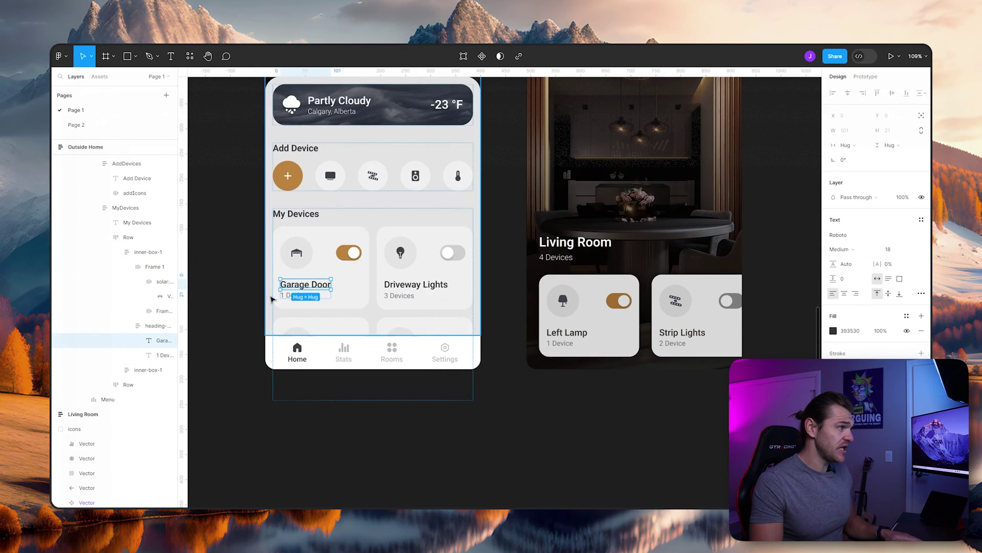
pyautogui.click(292, 297)
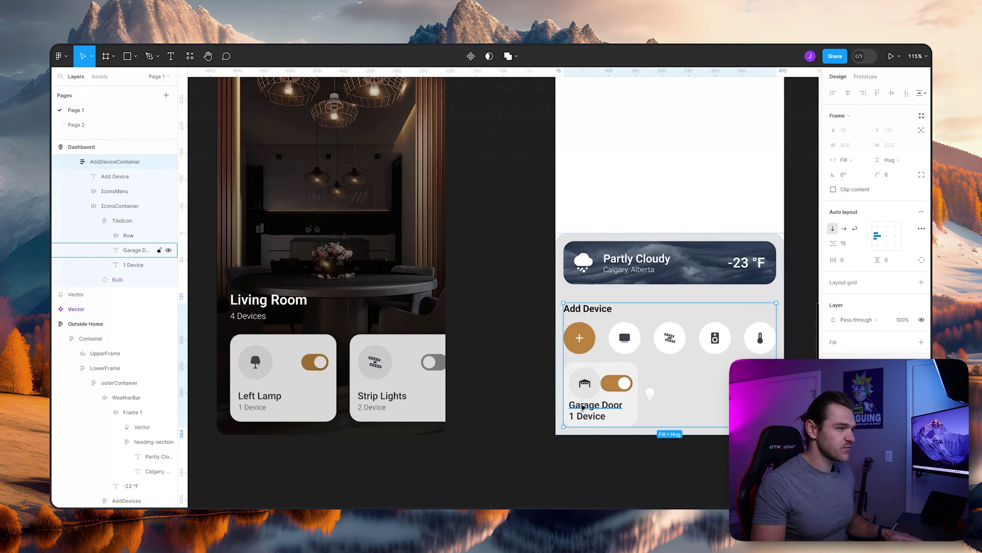
pyautogui.doubleClick(602, 407)
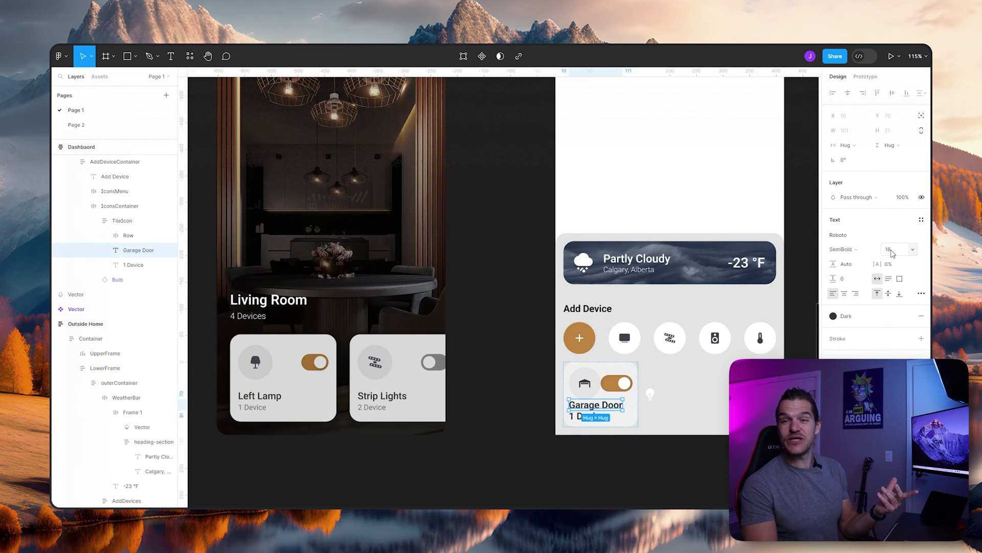
pyautogui.click(921, 220)
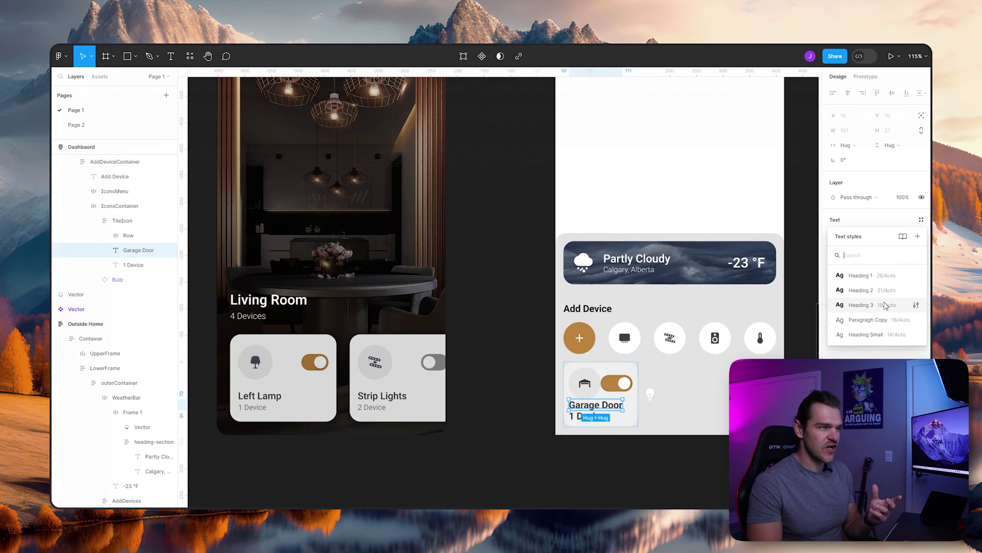
pyautogui.click(886, 305)
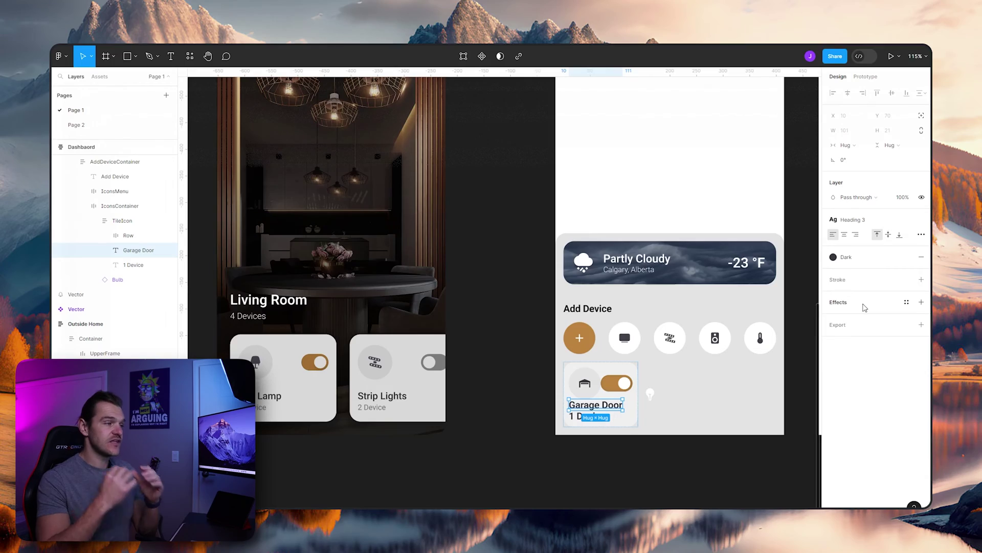
pyautogui.scroll(2, 713, 384)
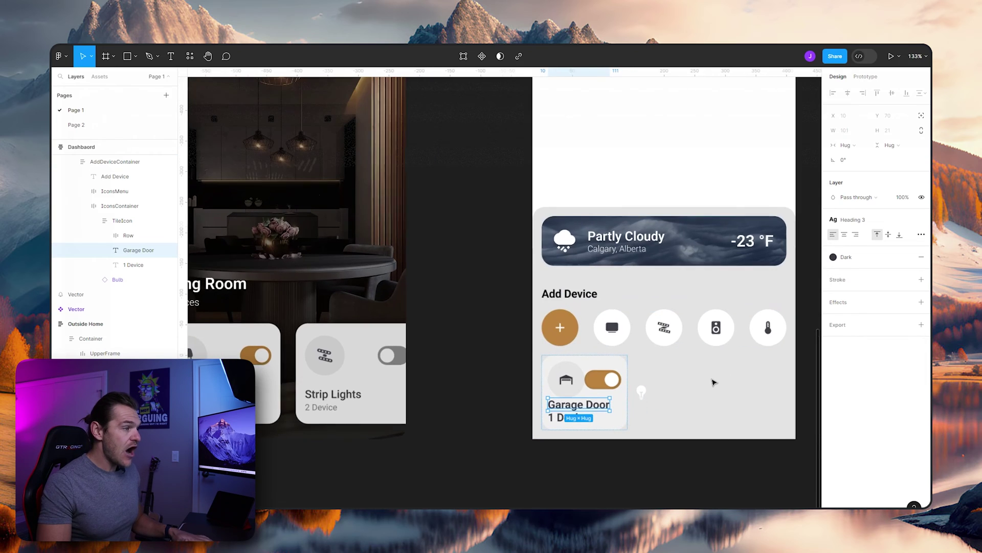
pyautogui.click(566, 452)
pyautogui.hscroll(6, 465, 408)
pyautogui.scroll(-3, 465, 407)
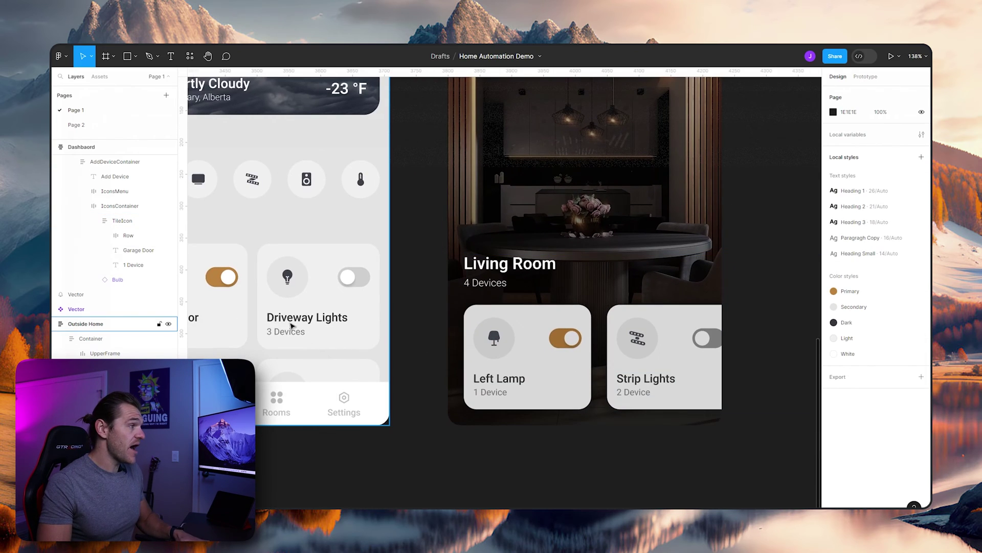
# Create an Off Black colour style from the reference 3 Devices caption's fill.
pyautogui.click(281, 332)
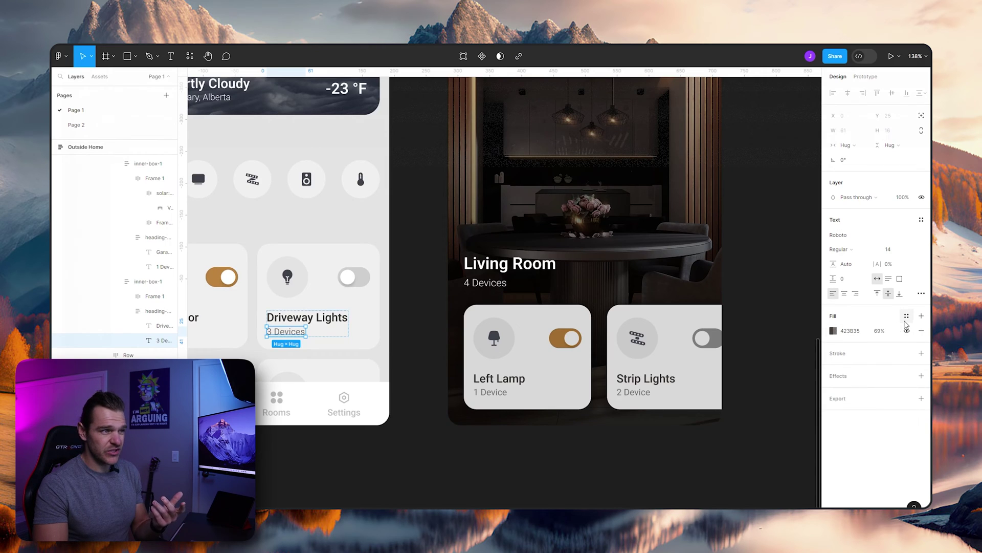
pyautogui.click(906, 317)
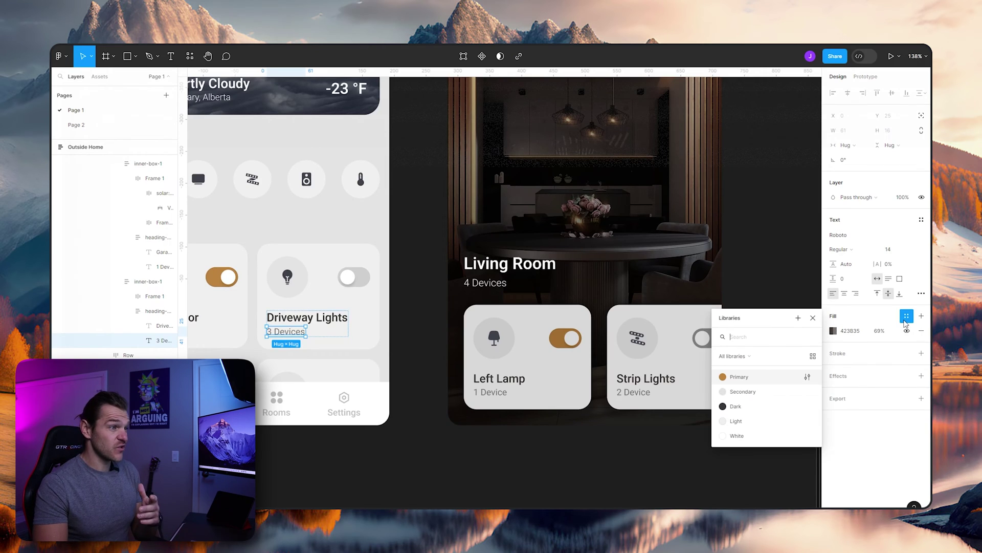
pyautogui.click(799, 318)
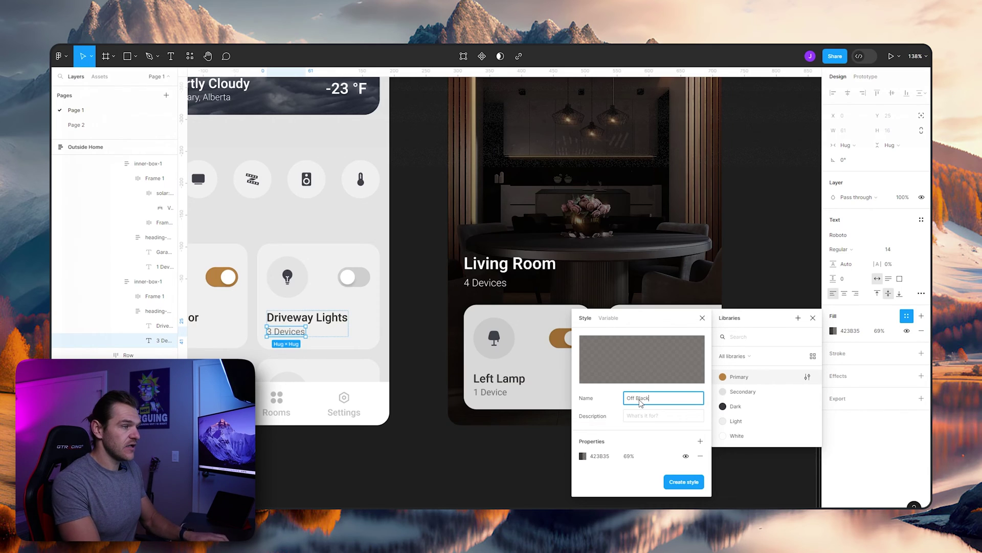
pyautogui.press('Return')
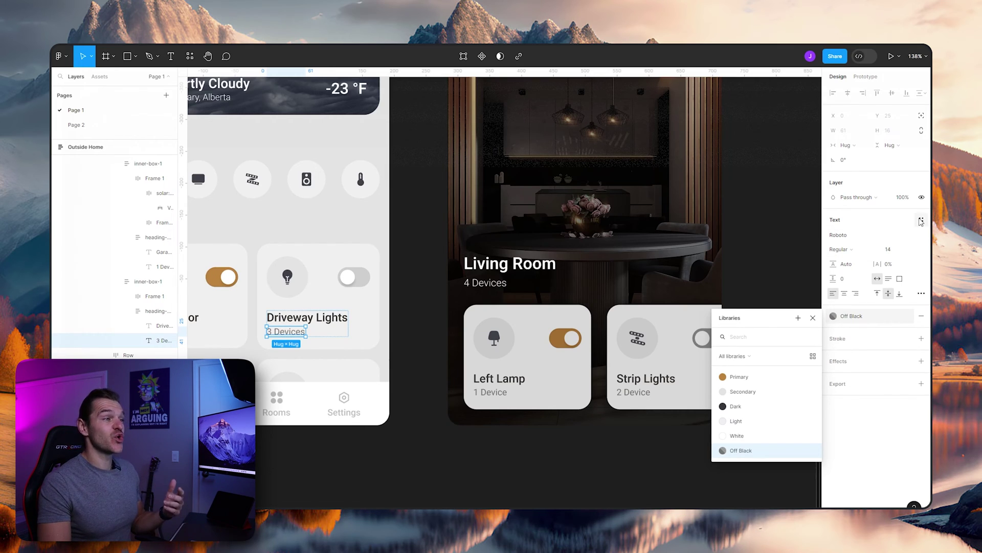
# Create a new text style named Heading Small Alt from the caption's formatting.
pyautogui.click(921, 221)
pyautogui.click(918, 236)
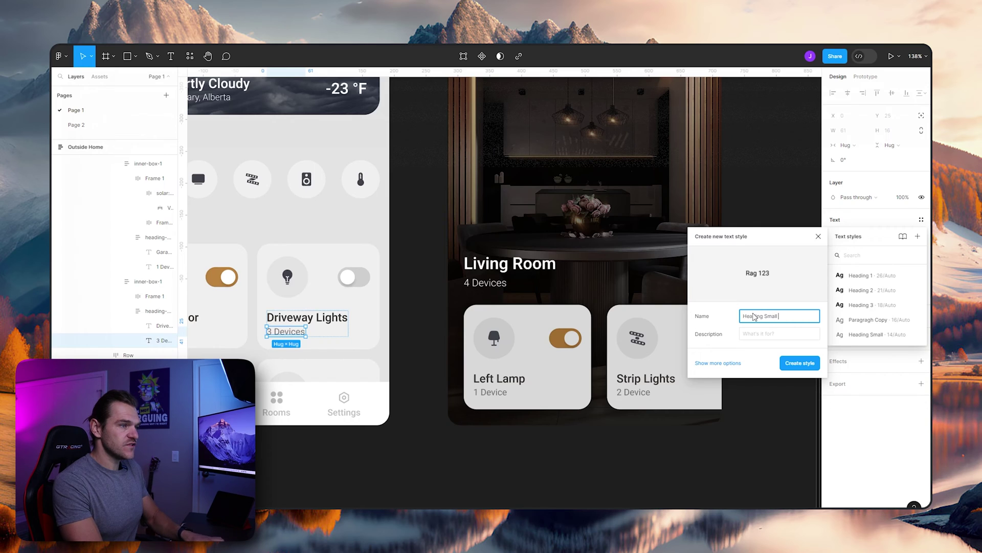
pyautogui.press('Return')
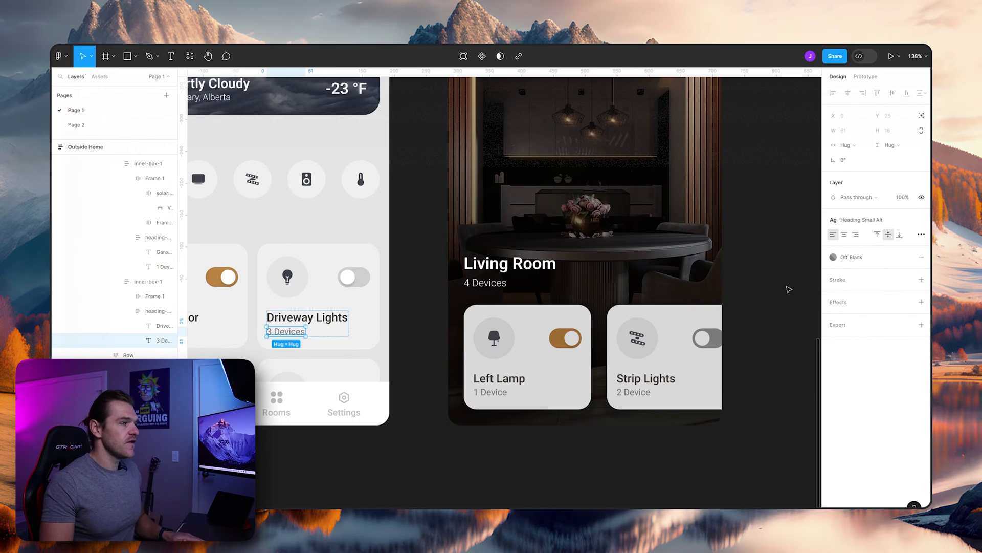
pyautogui.hscroll(7, 790, 290)
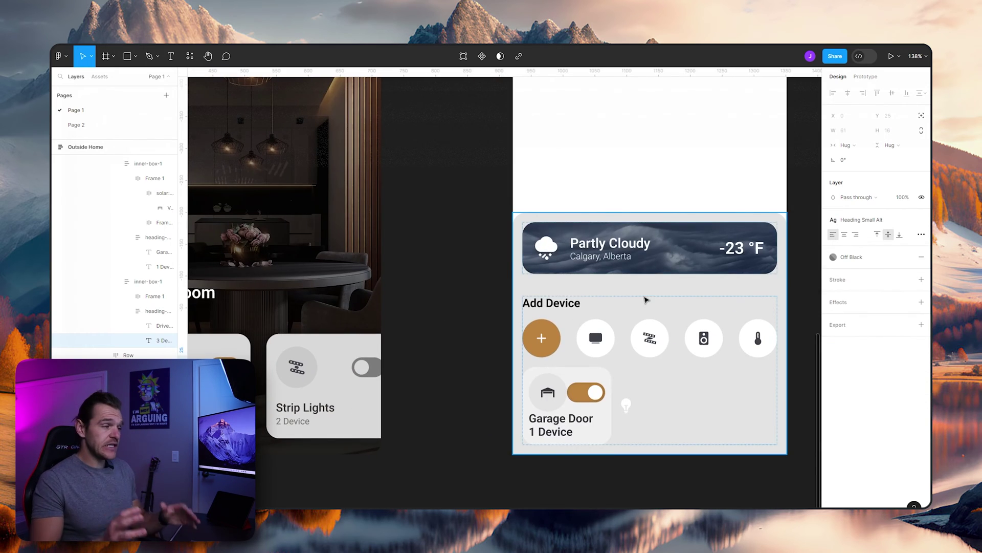
# Apply the Heading Small Alt text style to the tile's 1 Device label.
pyautogui.click(541, 438)
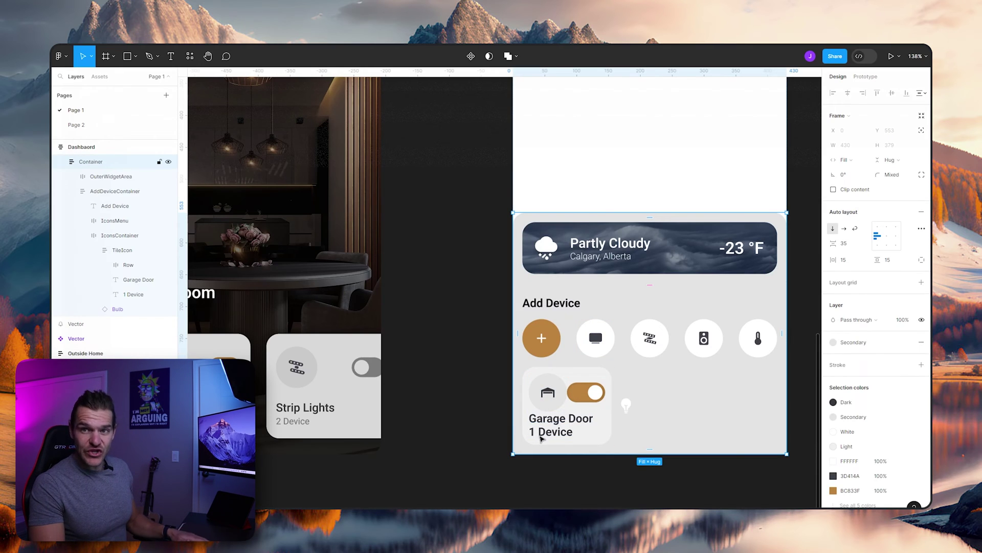
pyautogui.doubleClick(540, 438)
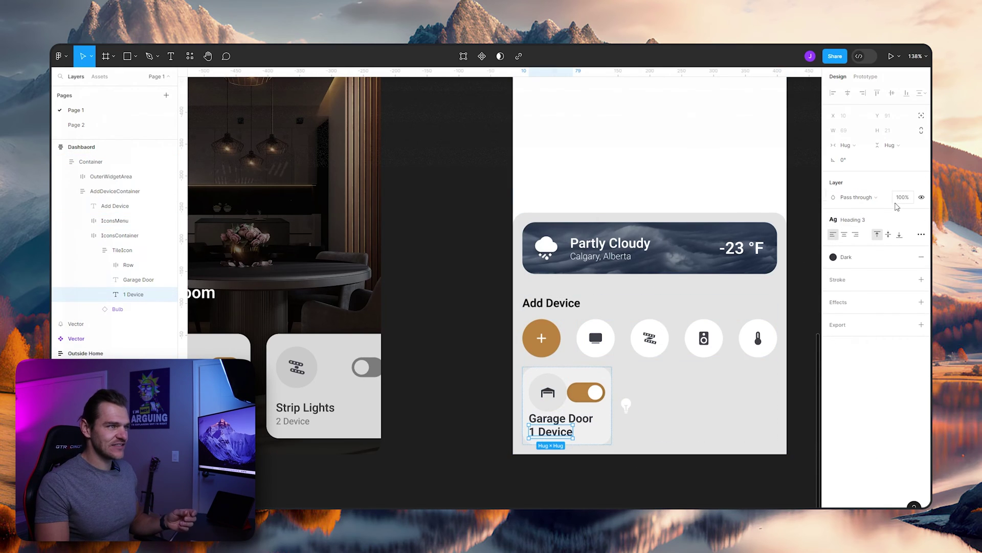
pyautogui.click(844, 222)
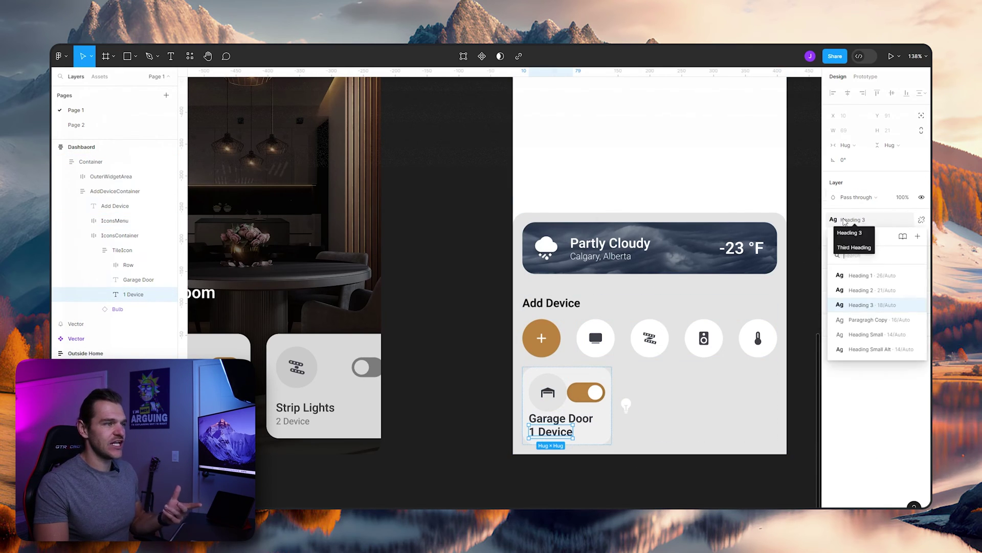
pyautogui.click(856, 349)
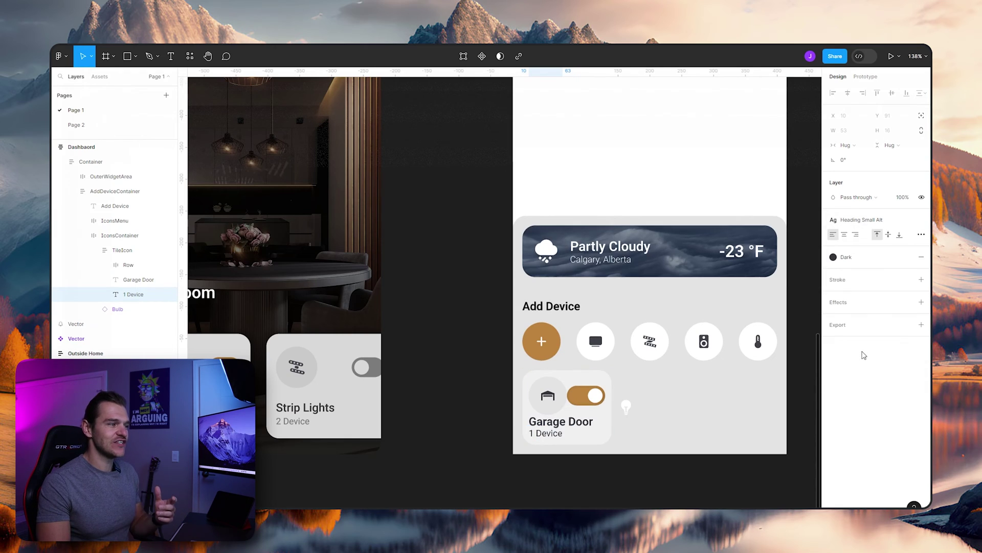
# Colour the 1 Device label with the Off Black colour style.
pyautogui.click(706, 397)
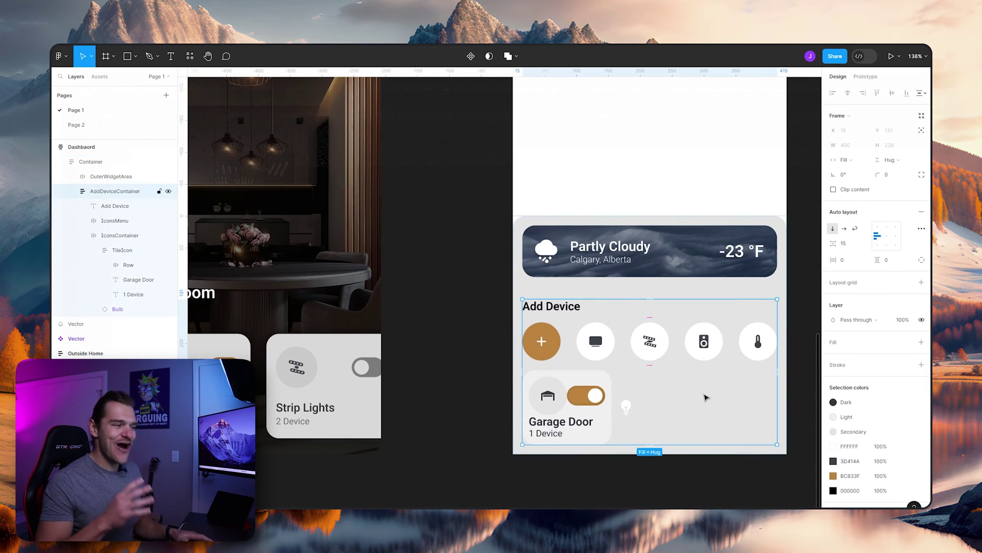
pyautogui.keyDown('ctrl'); pyautogui.scroll(5, 593, 435); pyautogui.keyUp('ctrl')
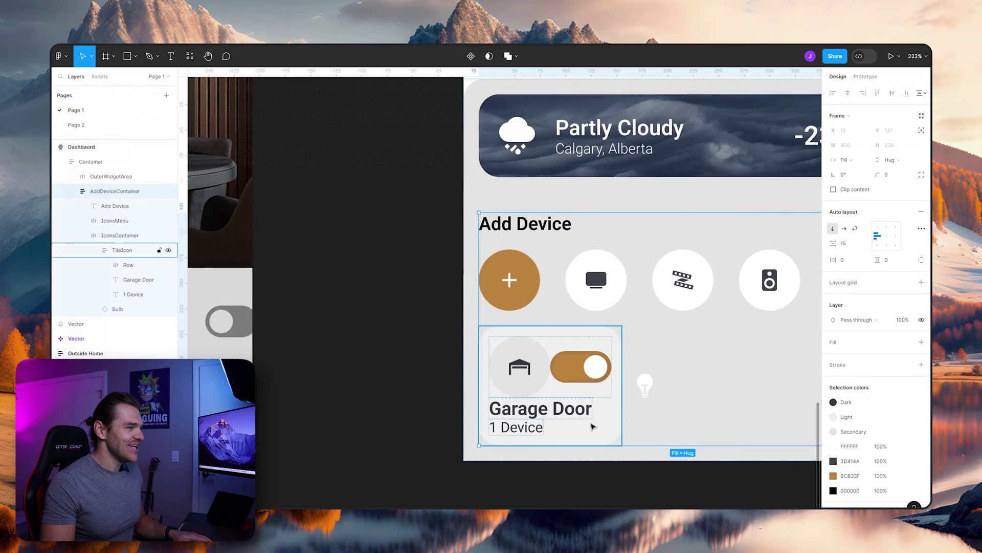
pyautogui.click(544, 423)
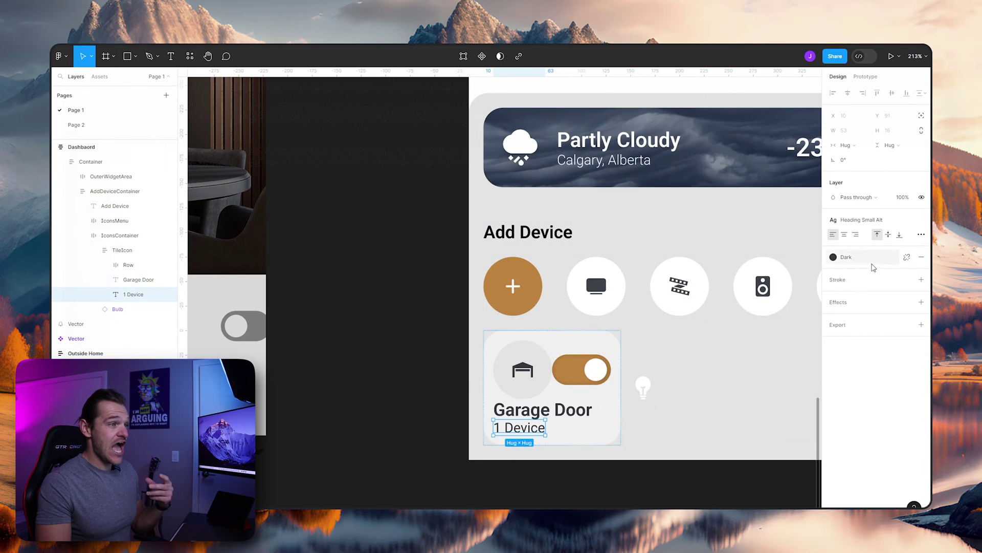
pyautogui.click(831, 259)
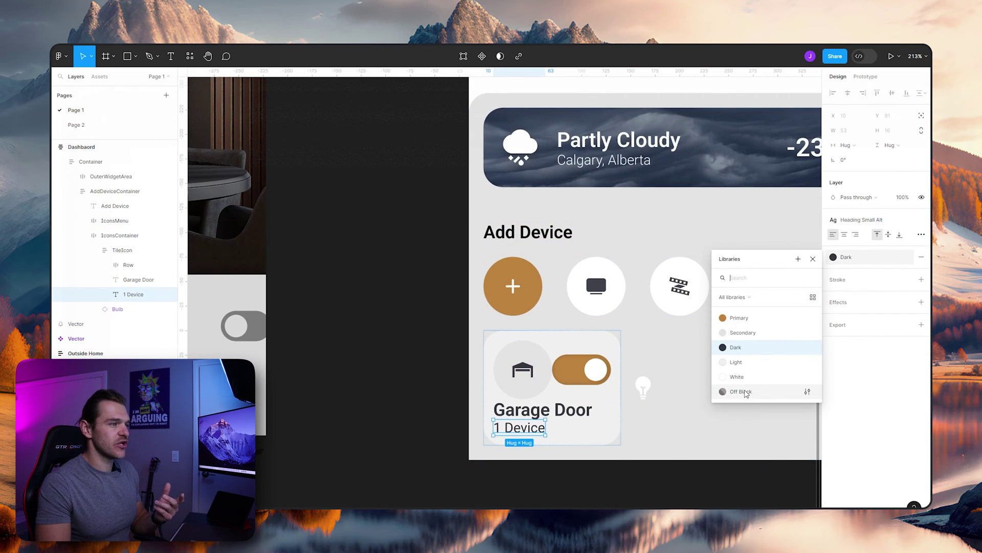
pyautogui.click(746, 397)
pyautogui.click(747, 397)
pyautogui.keyDown('ctrl'); pyautogui.scroll(-8, 712, 415); pyautogui.keyUp('ctrl')
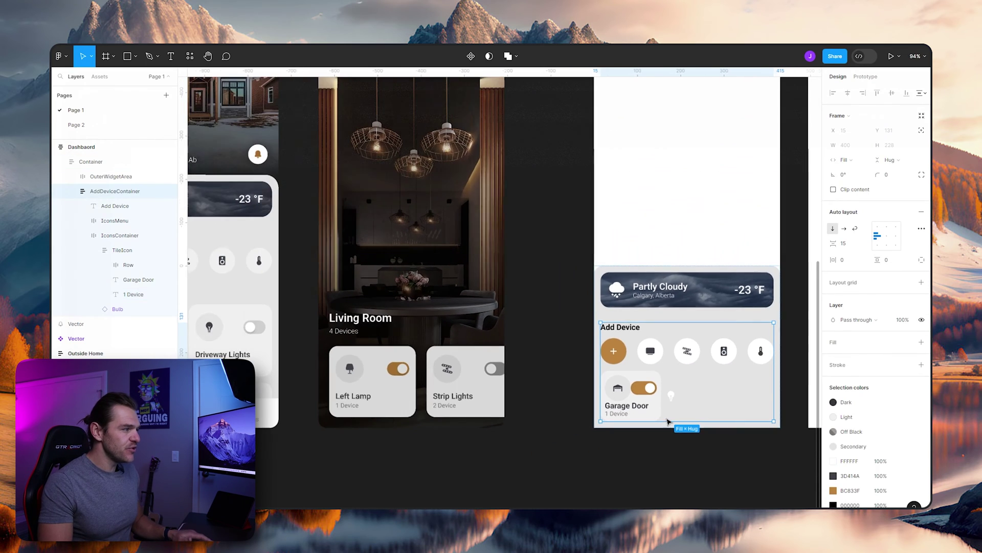
pyautogui.hscroll(-5, 725, 433)
pyautogui.hscroll(2, 713, 432)
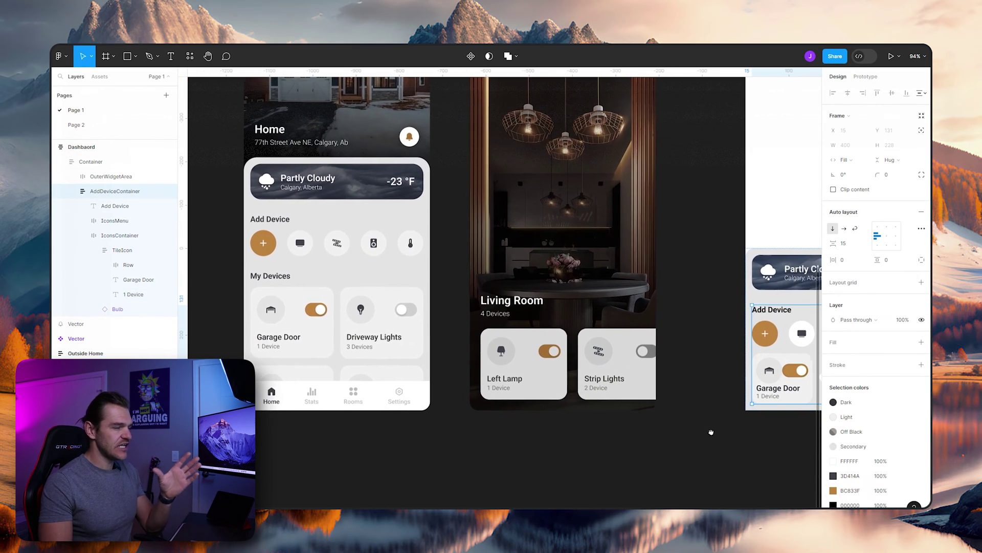
pyautogui.hscroll(3, 695, 429)
pyautogui.scroll(-1, 694, 430)
pyautogui.hscroll(-4, 614, 417)
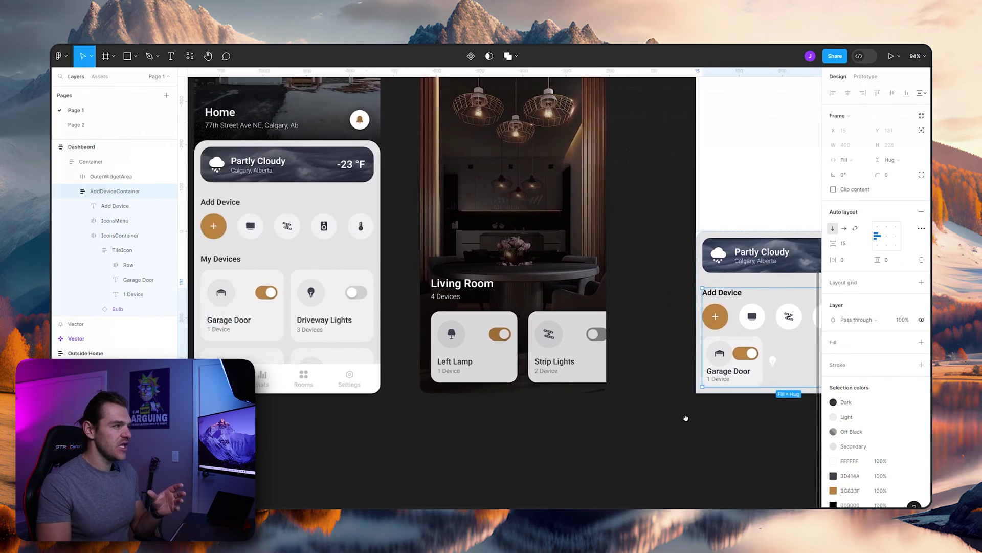
# Drill into the reference Garage Door card down to its icon-and-toggle row.
pyautogui.click(280, 293)
pyautogui.doubleClick(279, 294)
pyautogui.doubleClick(280, 293)
pyautogui.doubleClick(277, 293)
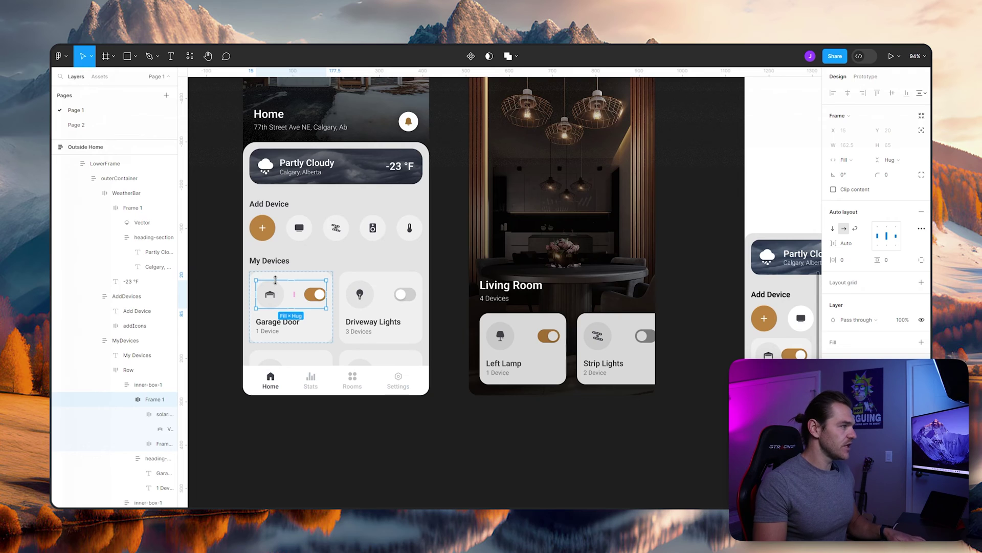
# Measure the reference card's padding and select the dashboard's Garage Door tile.
pyautogui.press('alt')
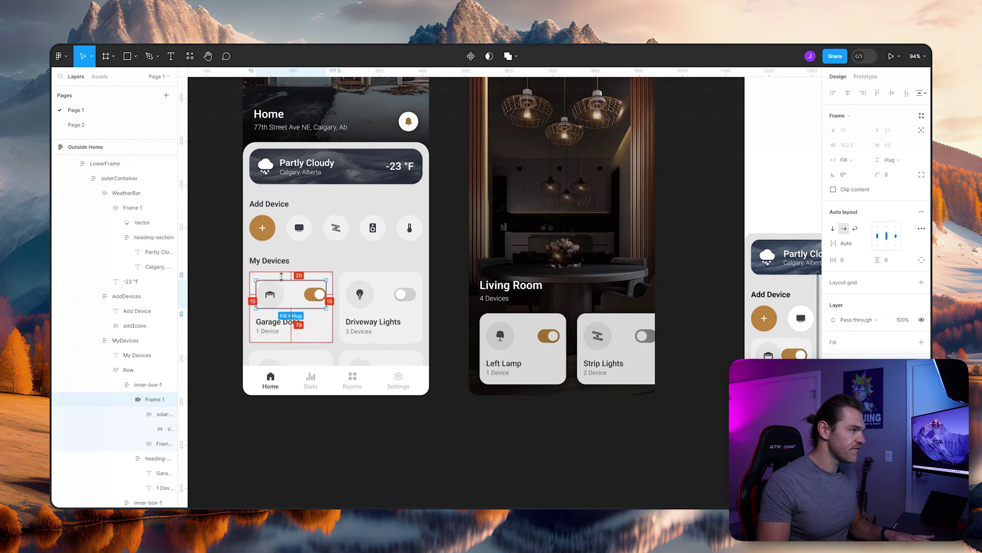
pyautogui.hscroll(5, 728, 380)
pyautogui.scroll(5, 609, 379)
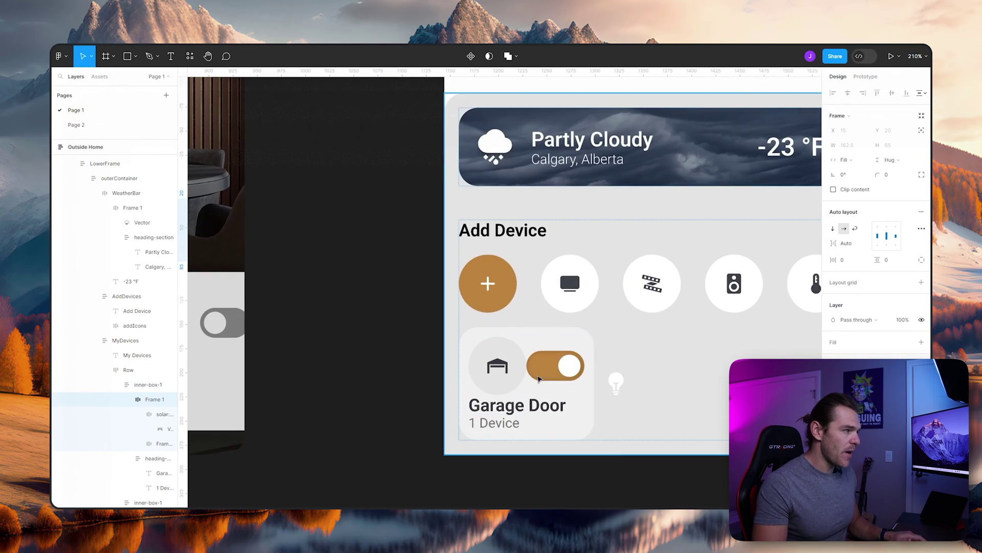
pyautogui.click(499, 376)
pyautogui.doubleClick(499, 376)
pyautogui.click(499, 376)
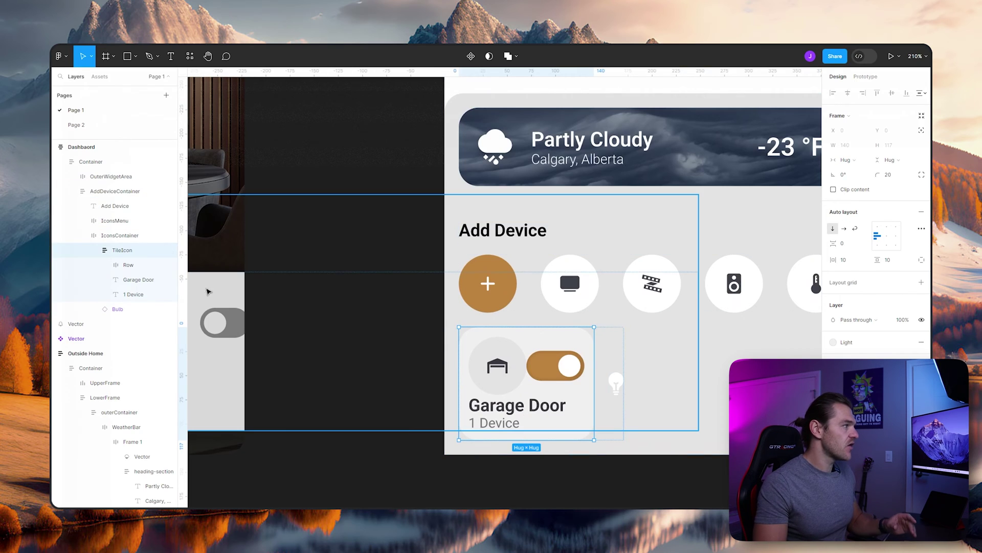
pyautogui.click(94, 250)
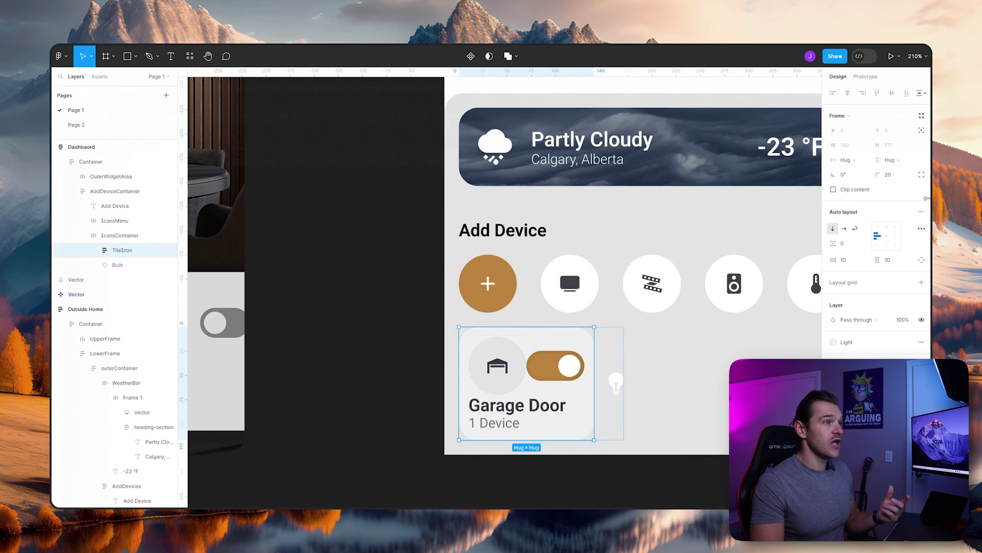
# Set the tile's auto layout padding to 20 horizontal and 15 vertical.
pyautogui.click(846, 261)
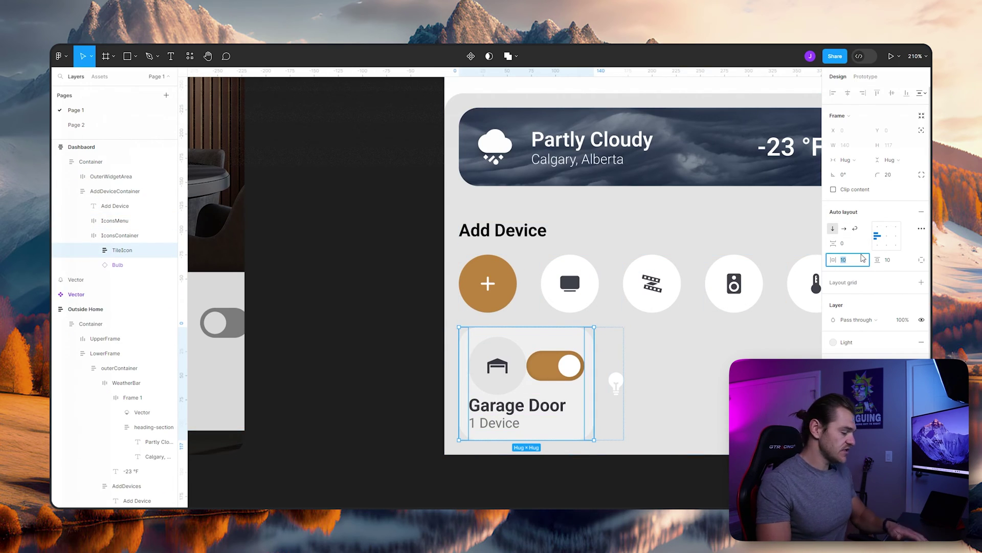
pyautogui.write('20')
pyautogui.press('Tab')
pyautogui.write('15')
pyautogui.press('Return')
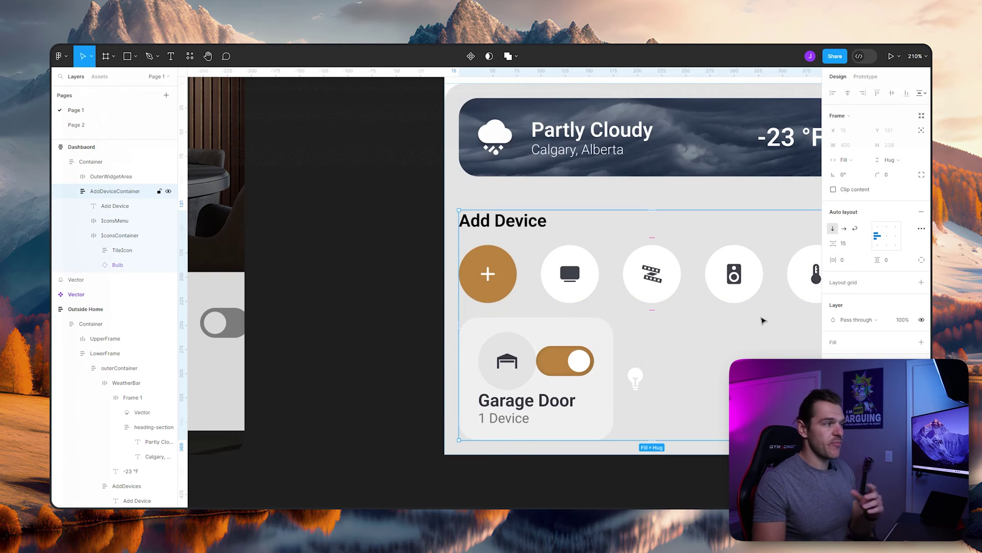
pyautogui.scroll(-1, 666, 348)
pyautogui.click(517, 376)
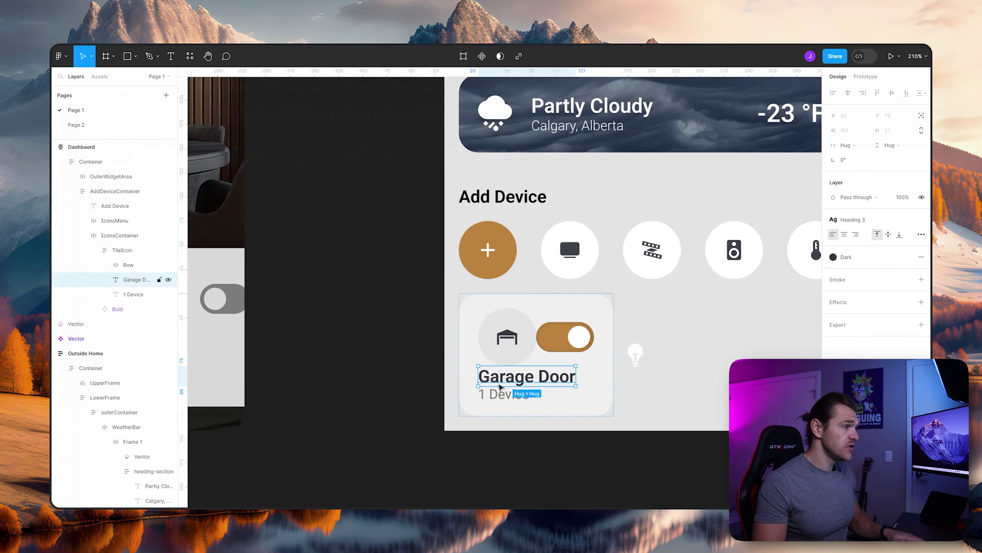
# Group the Garage Door and 1 Device labels as ContainerText with auto layout and 2 spacing.
pyautogui.keyDown('shift'); pyautogui.click(495, 397); pyautogui.keyUp('shift')
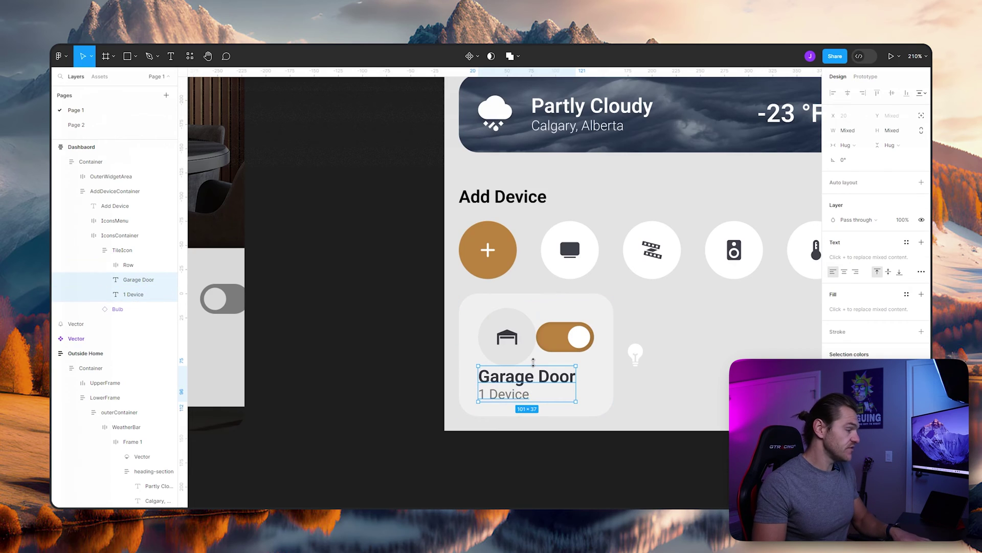
pyautogui.hotkey('ctrl', 'g')
pyautogui.doubleClick(134, 281)
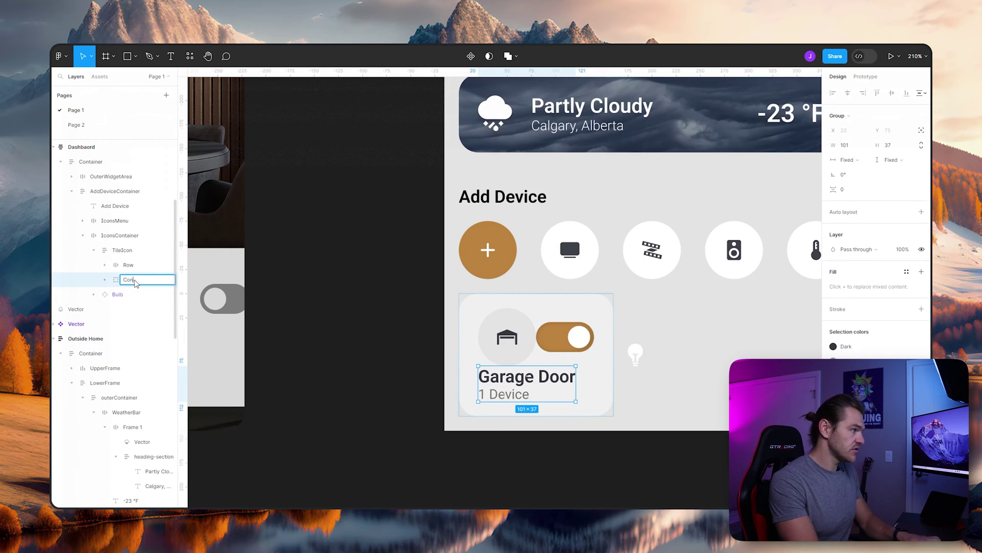
pyautogui.write('ContainerText')
pyautogui.press('Return')
pyautogui.click(921, 211)
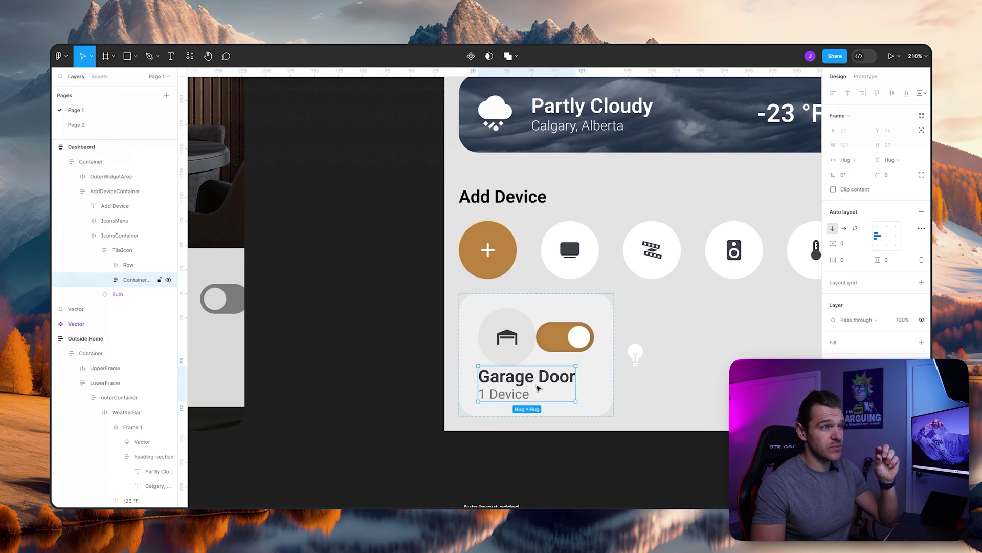
pyautogui.click(844, 244)
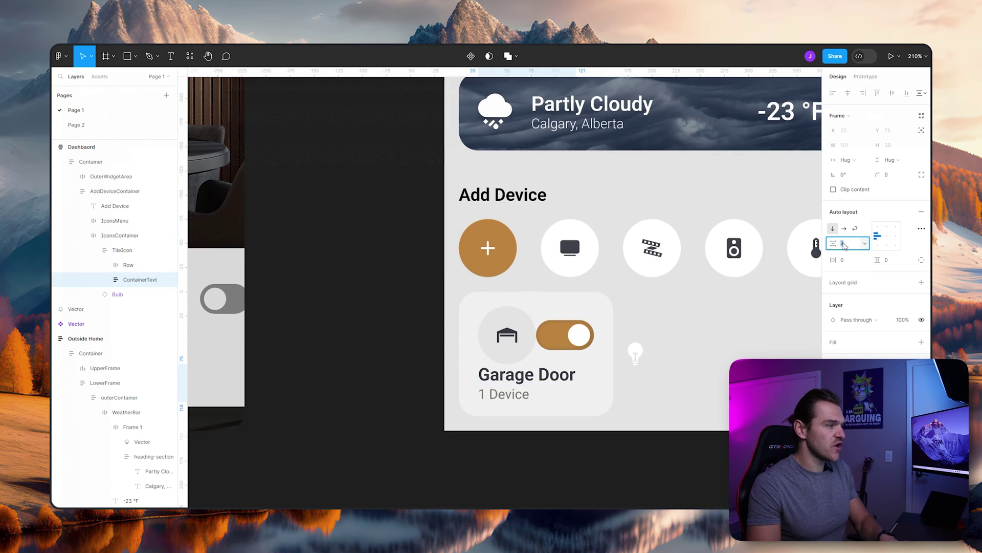
pyautogui.write('2')
pyautogui.press('Return')
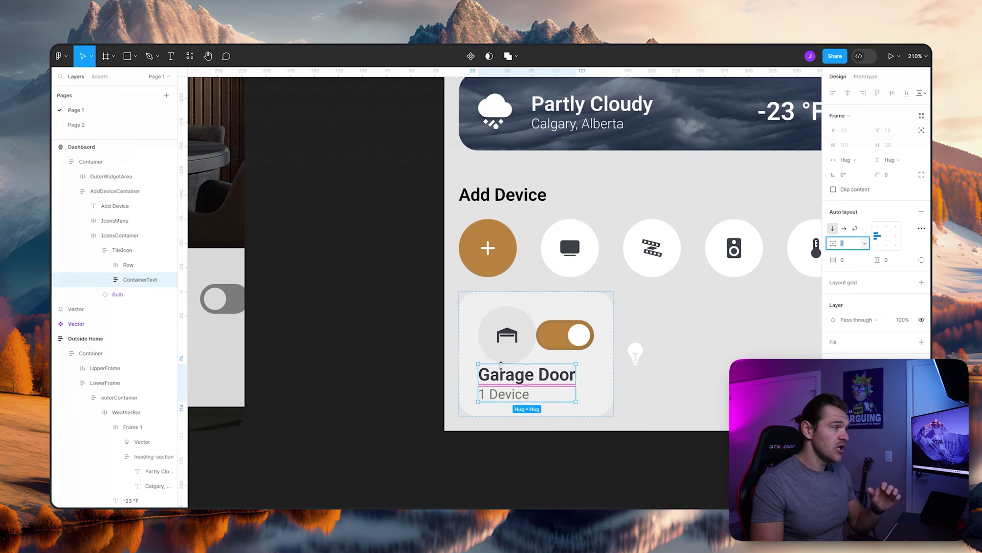
# Set the TileIcon card's row spacing to 20.
pyautogui.click(123, 252)
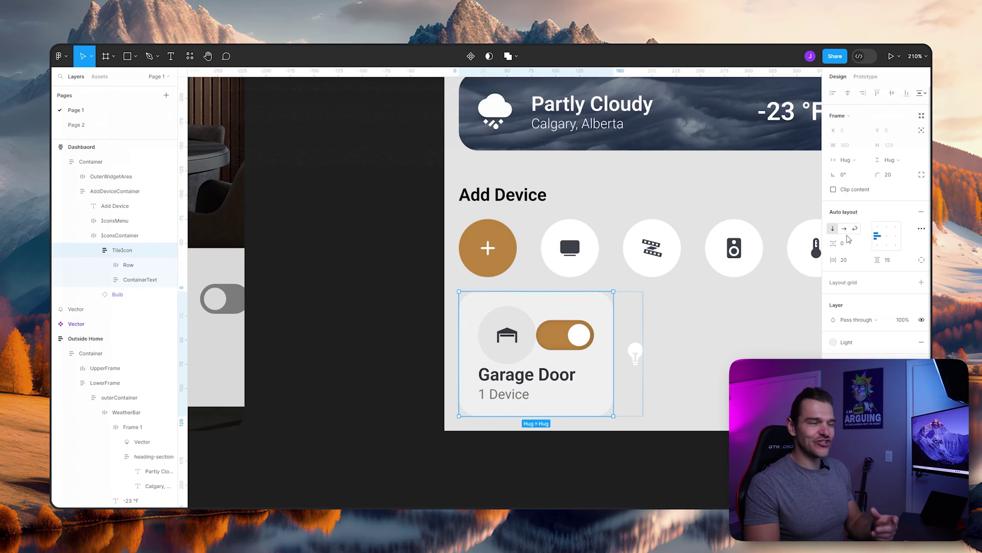
pyautogui.write('10')
pyautogui.press('Return')
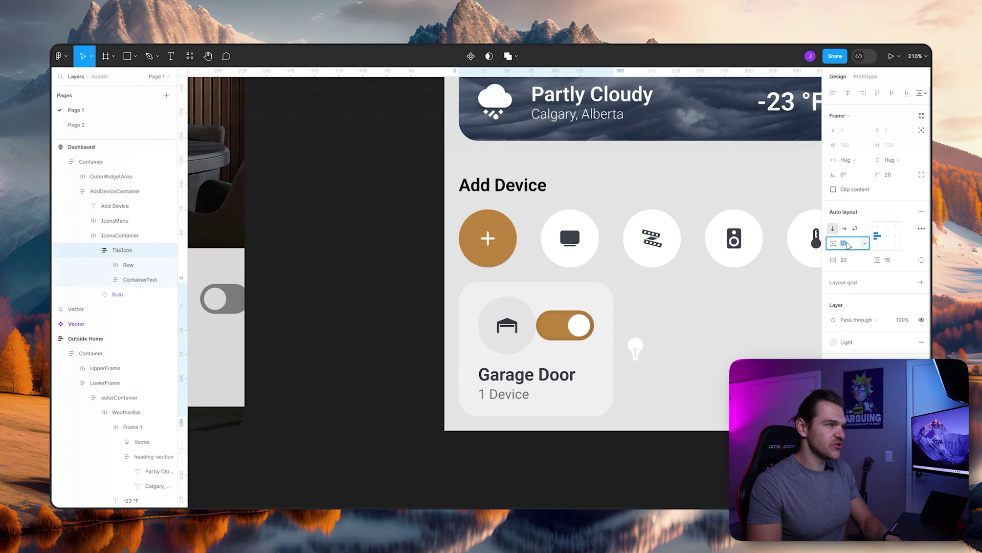
pyautogui.hotkey('shift', 'Up')
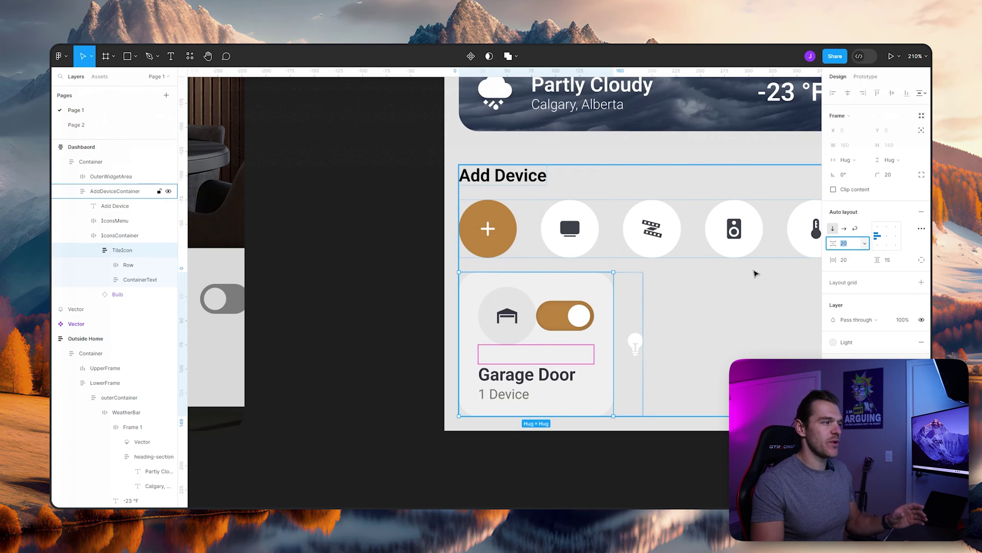
pyautogui.click(712, 324)
pyautogui.hscroll(2, 527, 300)
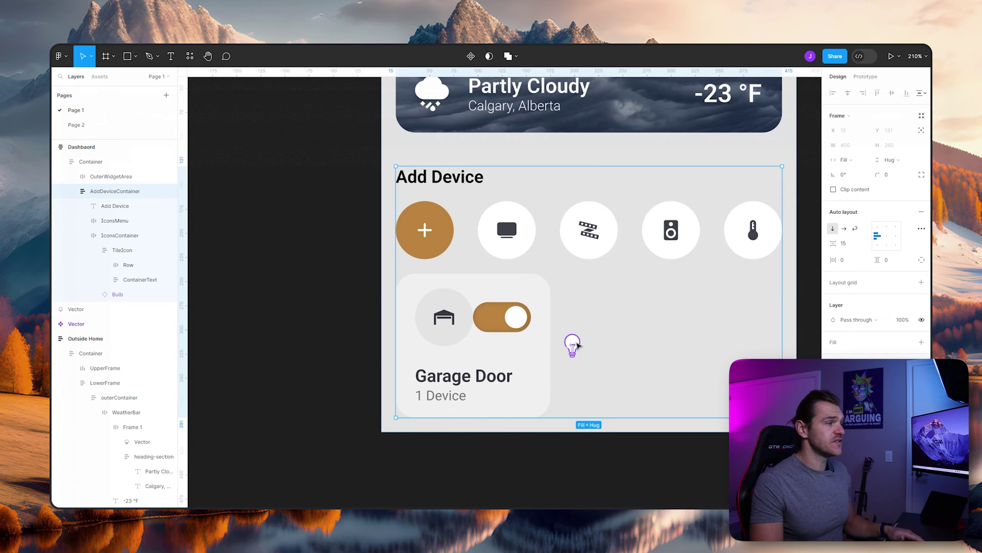
# Delete the stray bulb icon and duplicate the Garage Door tile.
pyautogui.keyDown('ctrl'); pyautogui.click(573, 345); pyautogui.keyUp('ctrl')
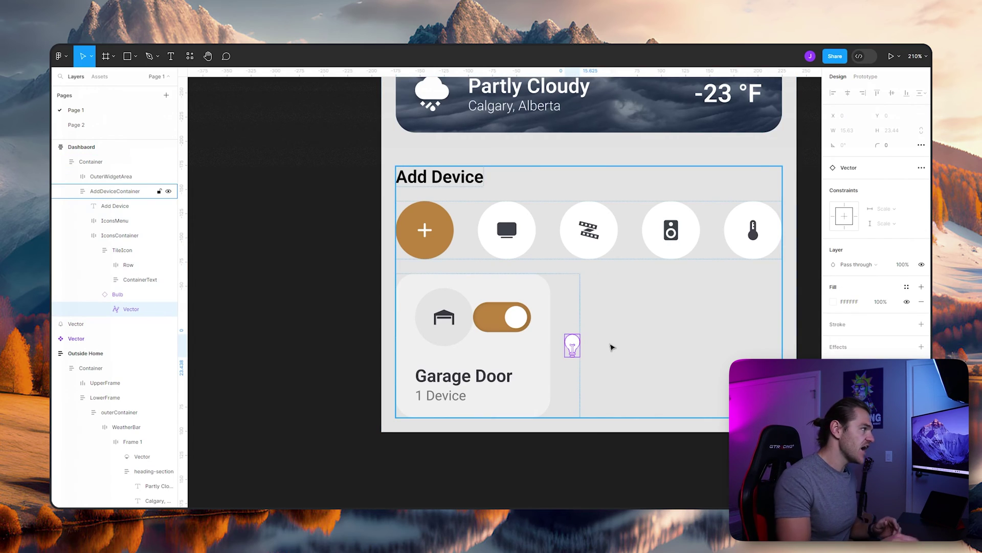
pyautogui.click(138, 298)
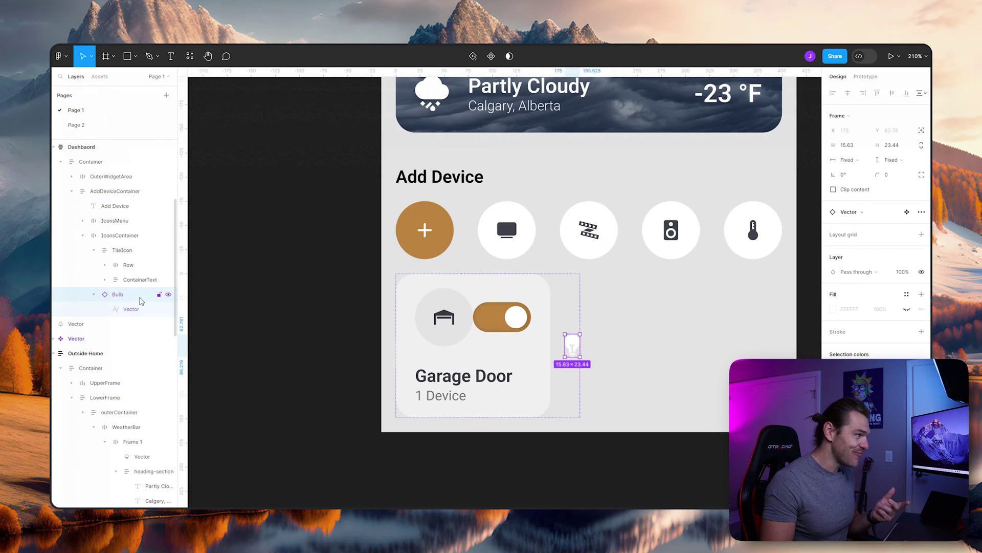
pyautogui.press('Delete')
pyautogui.click(116, 253)
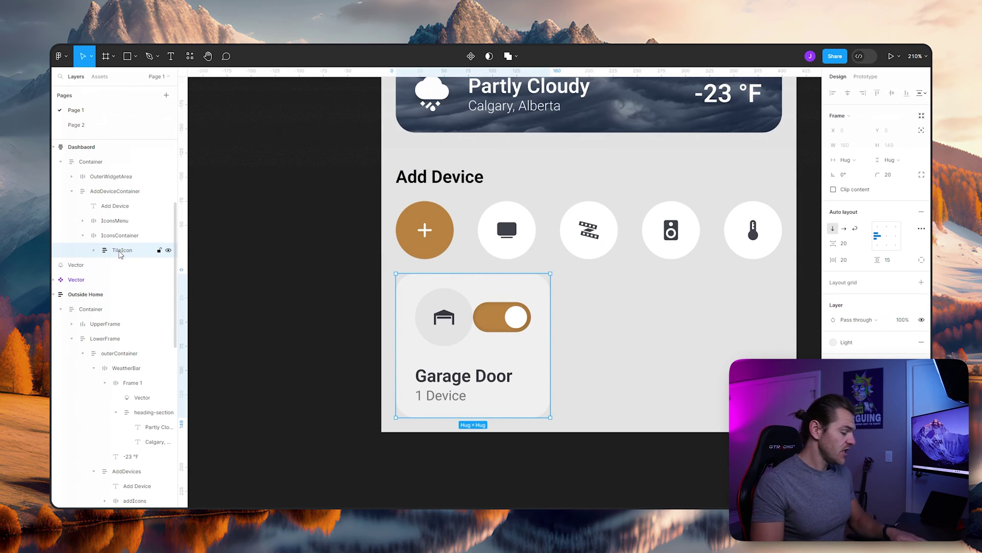
pyautogui.hotkey('ctrl', 'd')
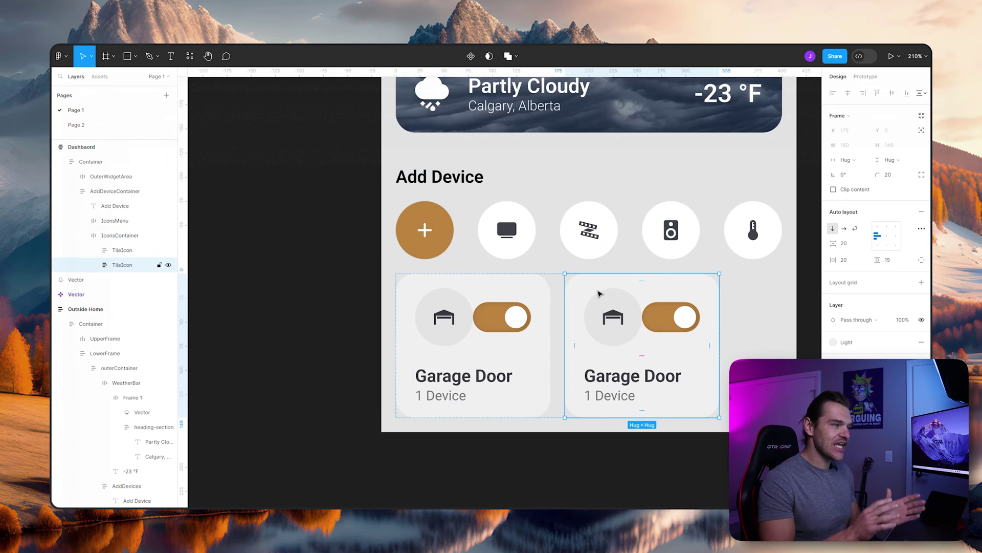
# Replace the copied tile's garage icon with the bulb vector from Assets.
pyautogui.keyDown('ctrl'); pyautogui.click(613, 318); pyautogui.keyUp('ctrl')
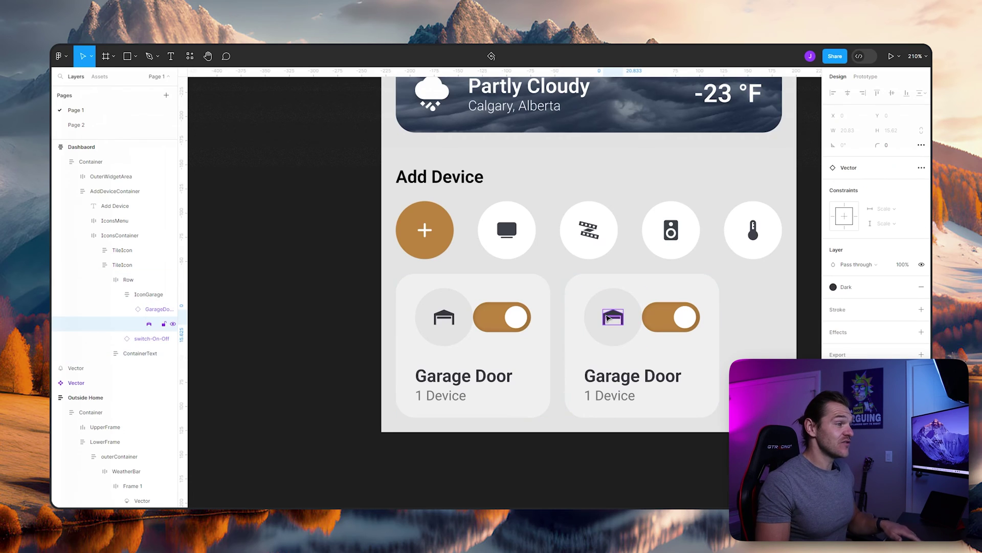
pyautogui.scroll(2, 707, 309)
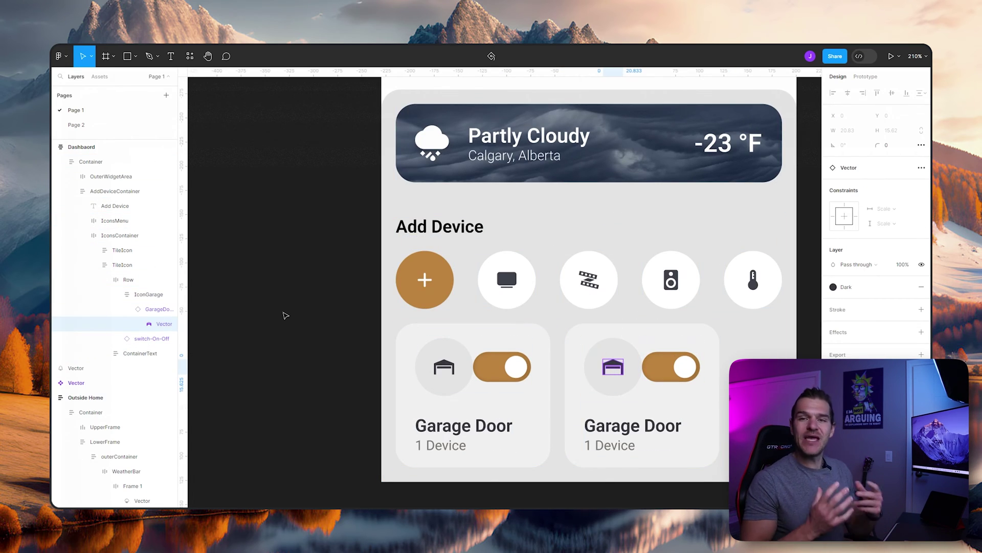
pyautogui.click(100, 77)
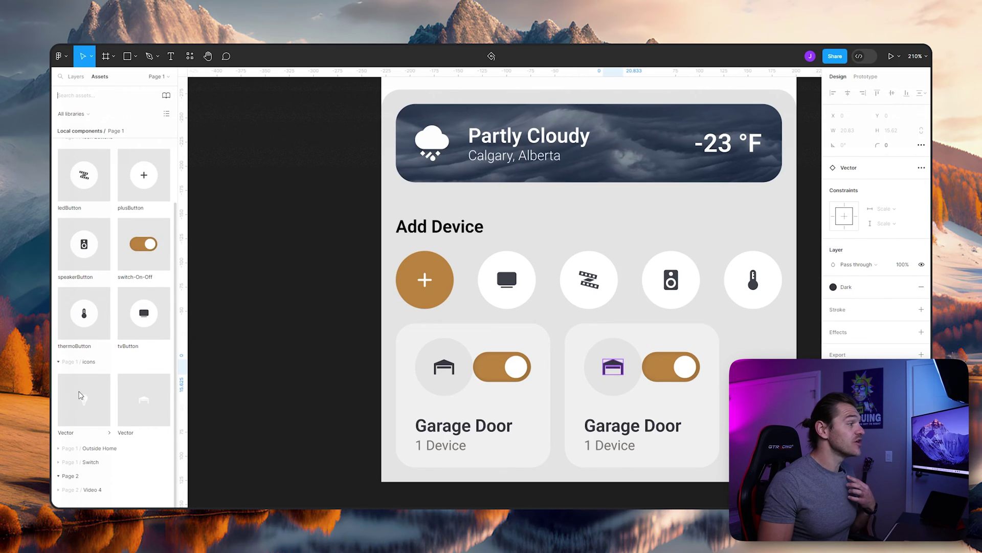
pyautogui.moveTo(80, 398); pyautogui.dragTo(611, 365)
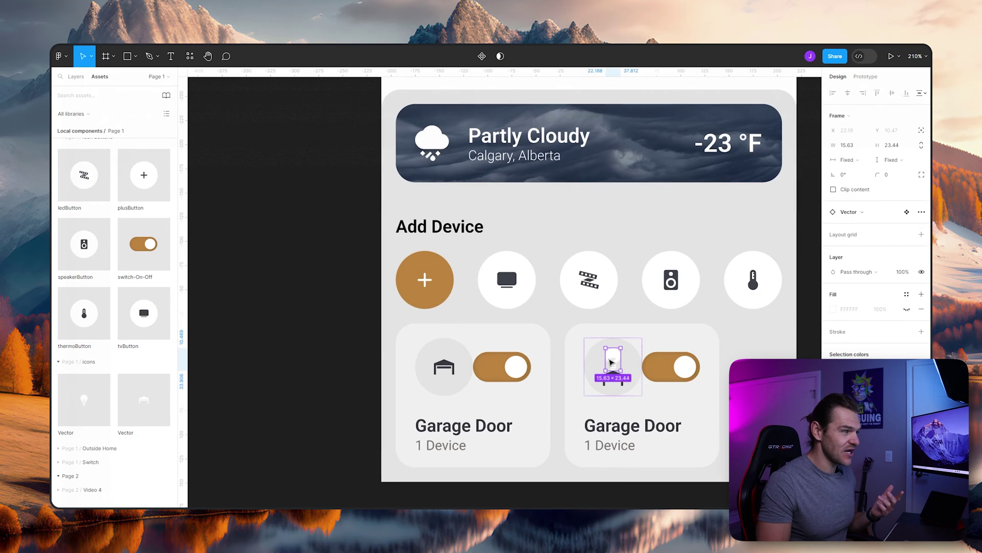
pyautogui.press('Tab')
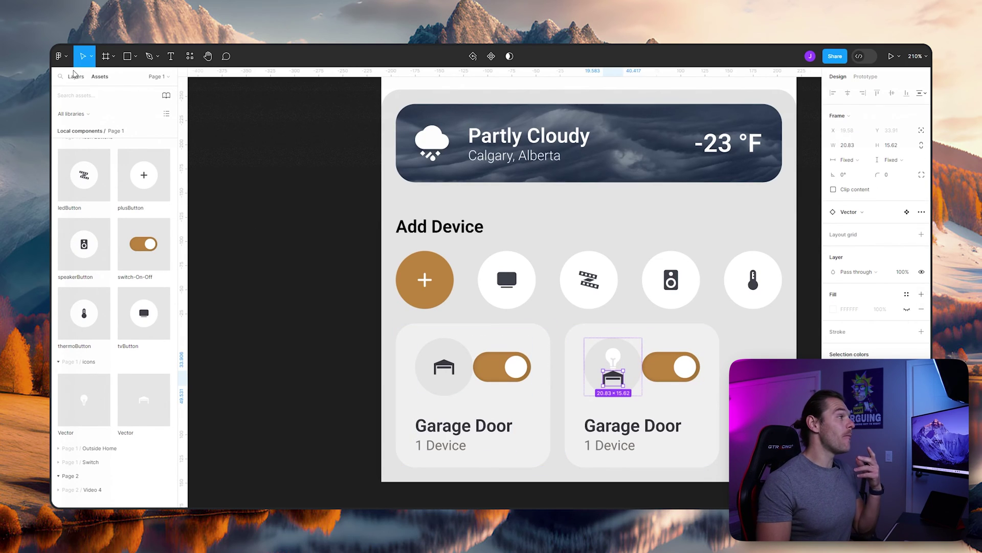
pyautogui.click(76, 76)
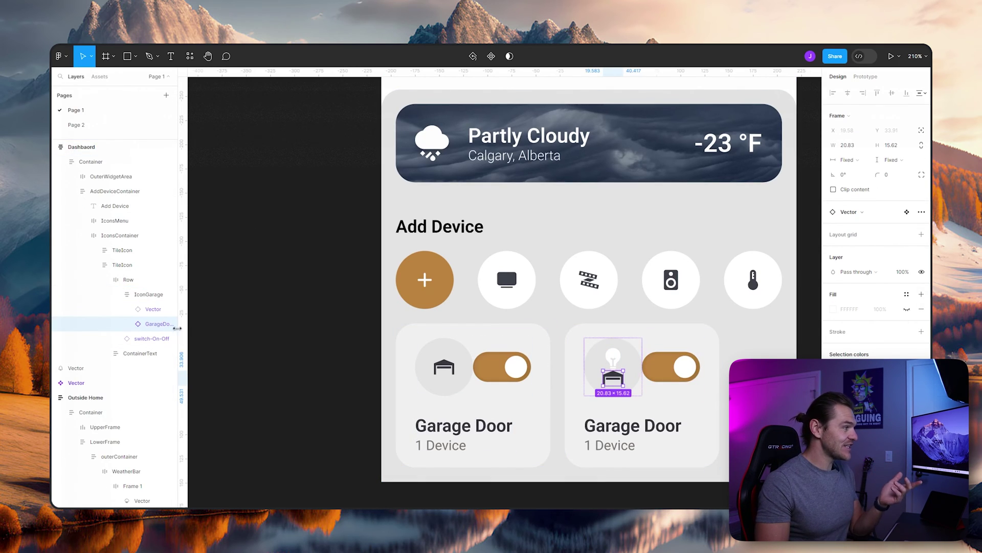
pyautogui.press('Delete')
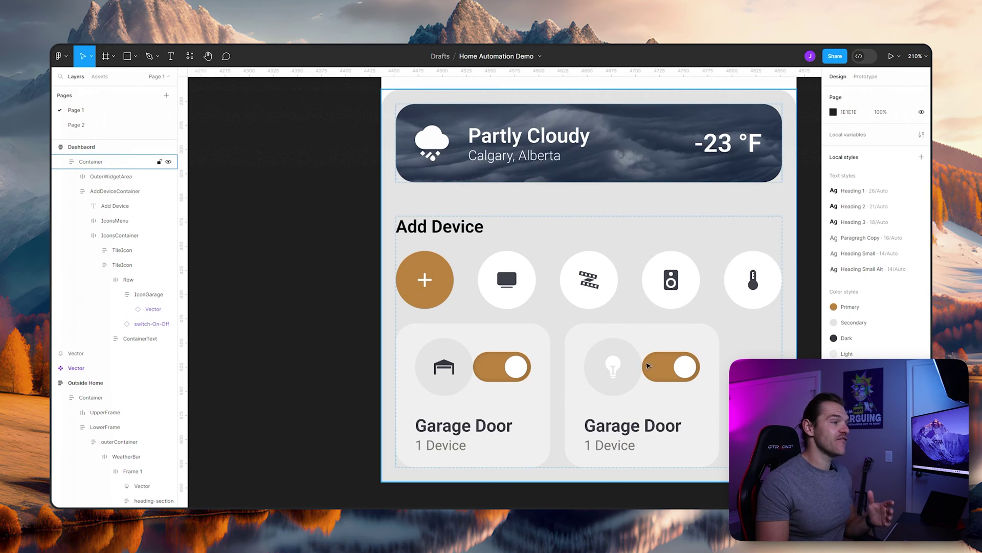
# Name the icon layer Bulb and colour its vector with the Dark style.
pyautogui.click(613, 369)
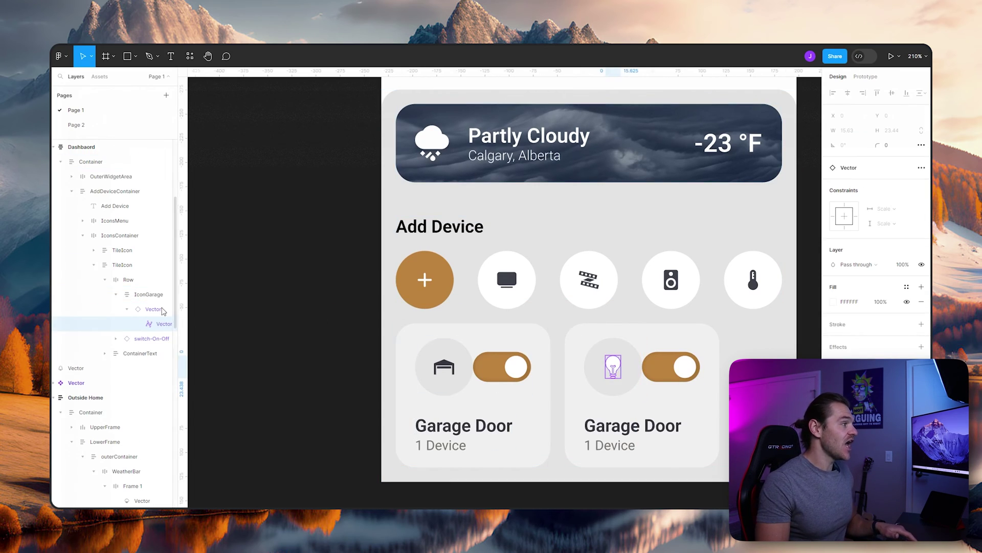
pyautogui.doubleClick(149, 309)
pyautogui.write('Bulb')
pyautogui.press('Return')
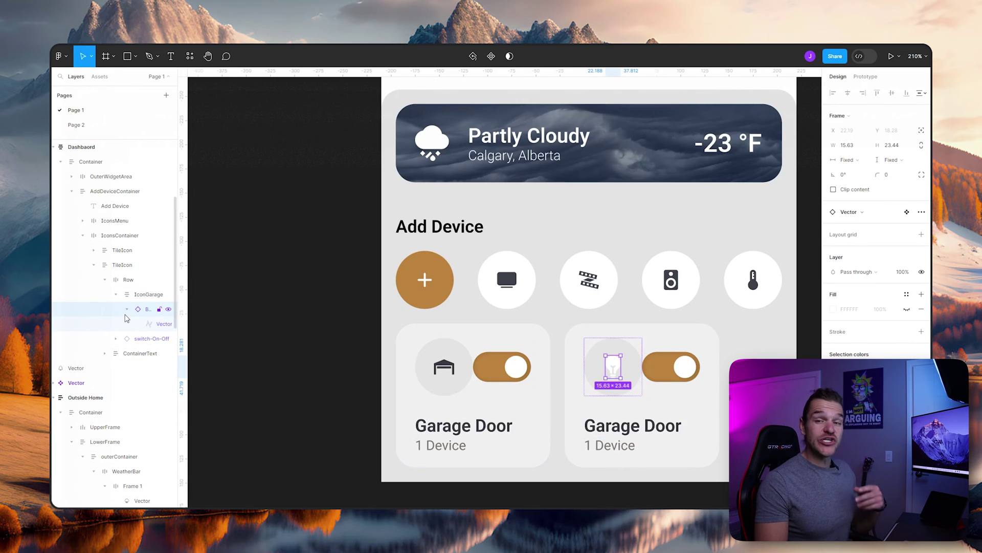
pyautogui.click(145, 325)
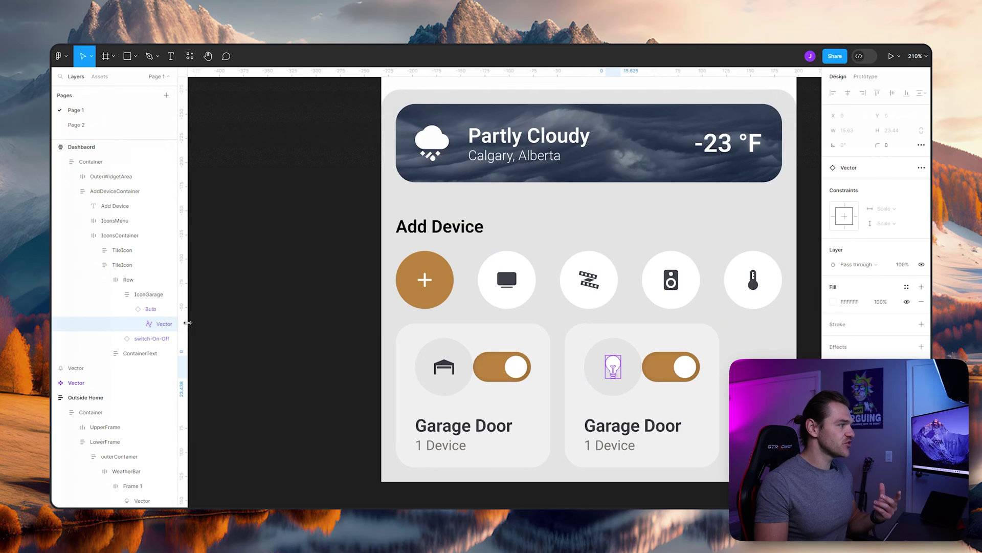
pyautogui.moveTo(178, 327); pyautogui.dragTo(229, 328)
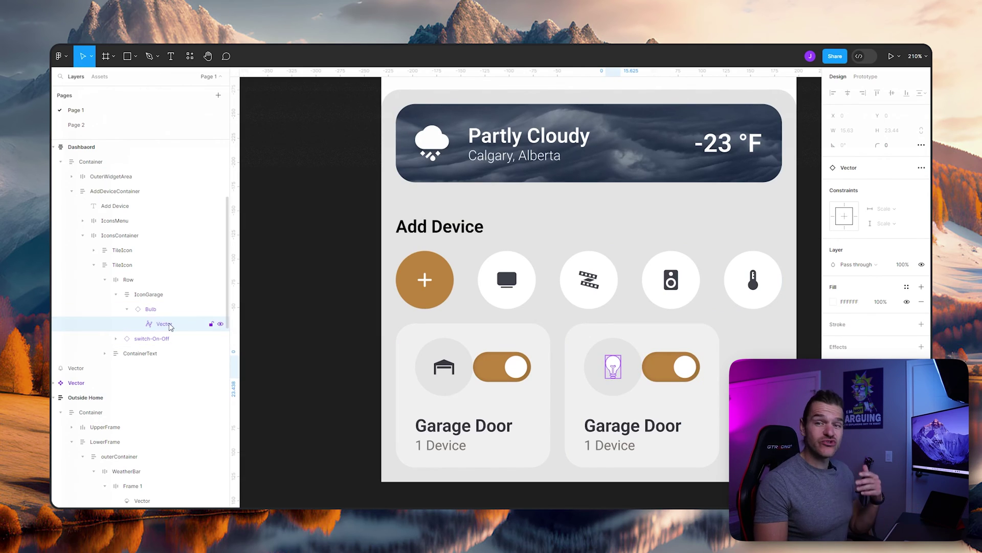
pyautogui.click(153, 309)
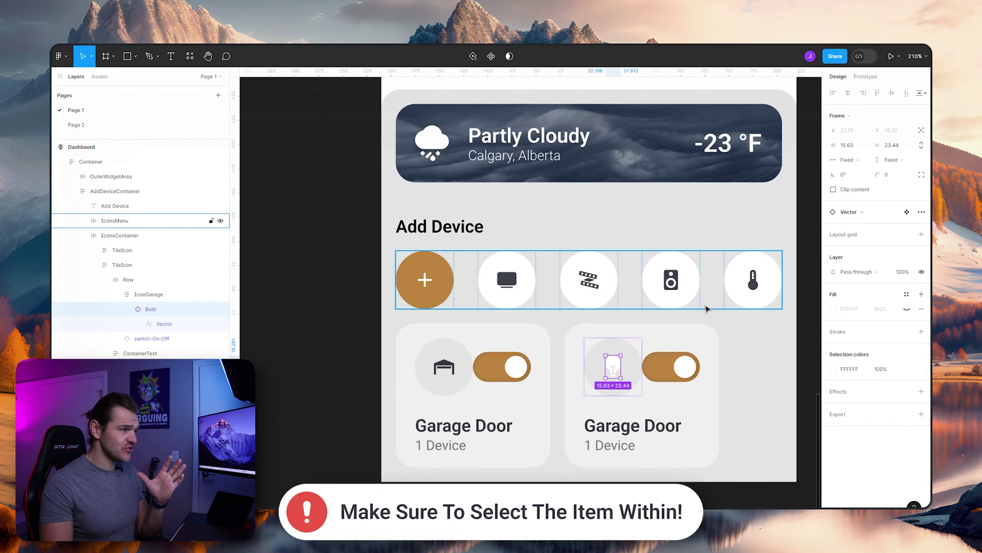
pyautogui.click(162, 326)
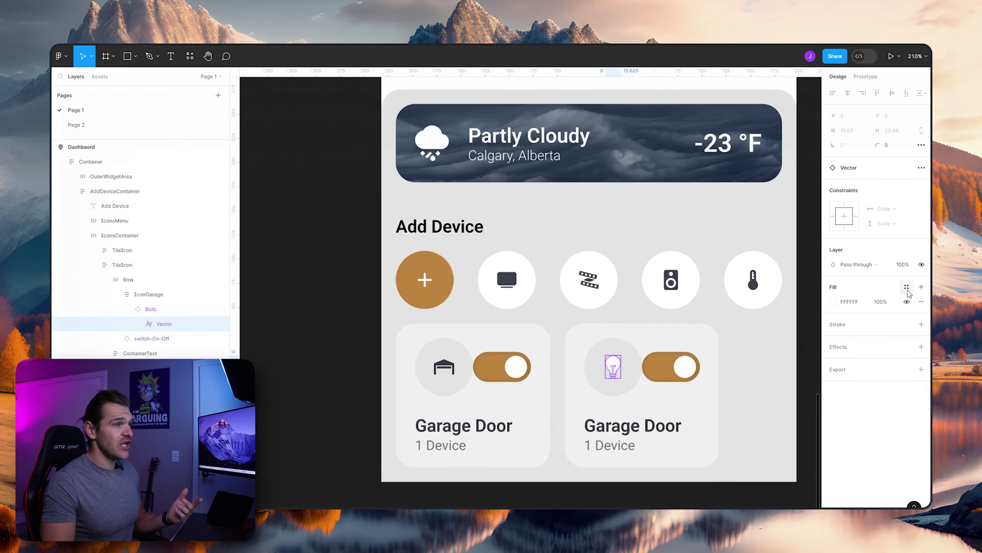
pyautogui.click(906, 287)
pyautogui.click(723, 377)
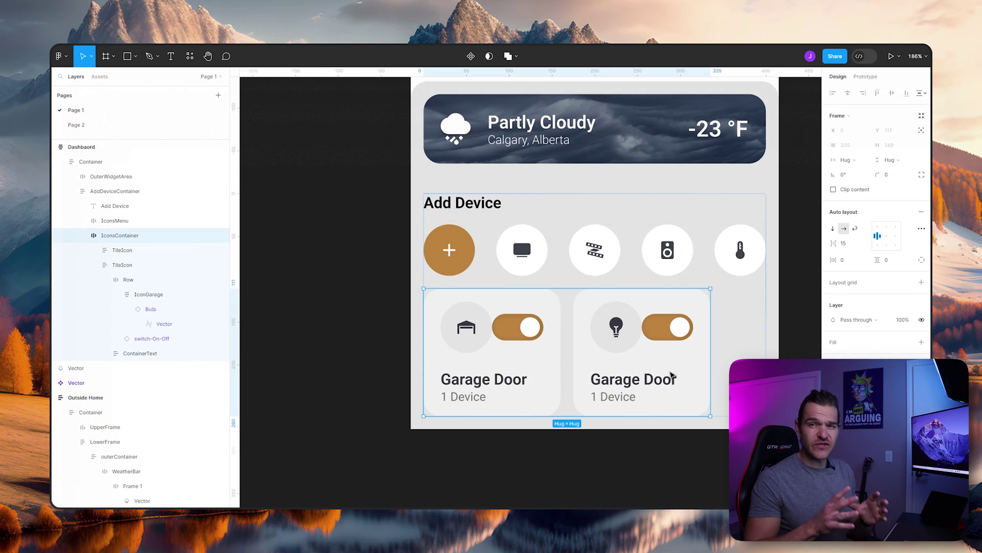
# Retitle the second tile 'Driveway Lights'.
pyautogui.doubleClick(615, 381)
pyautogui.doubleClick(616, 381)
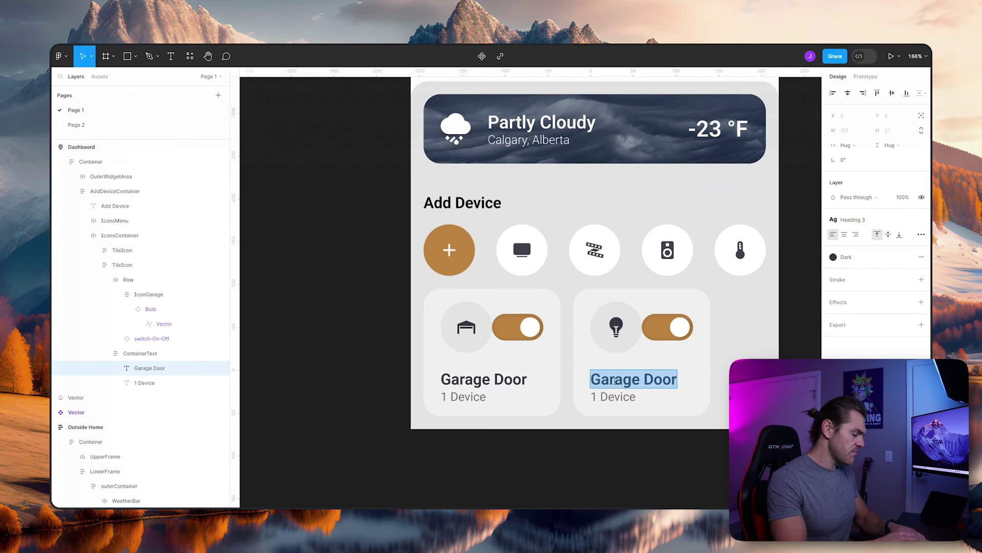
pyautogui.write('Driveway')
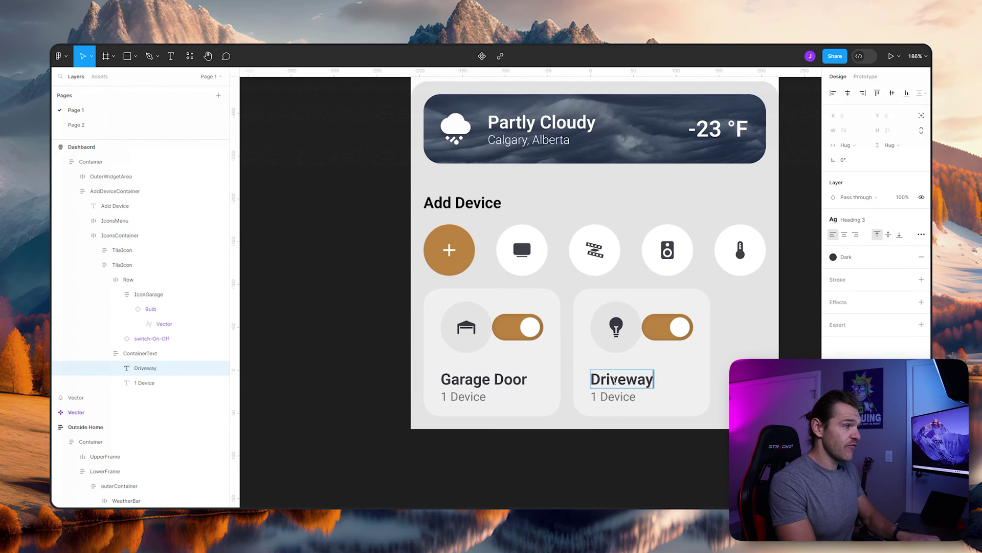
pyautogui.write(' Lights')
pyautogui.click(664, 333)
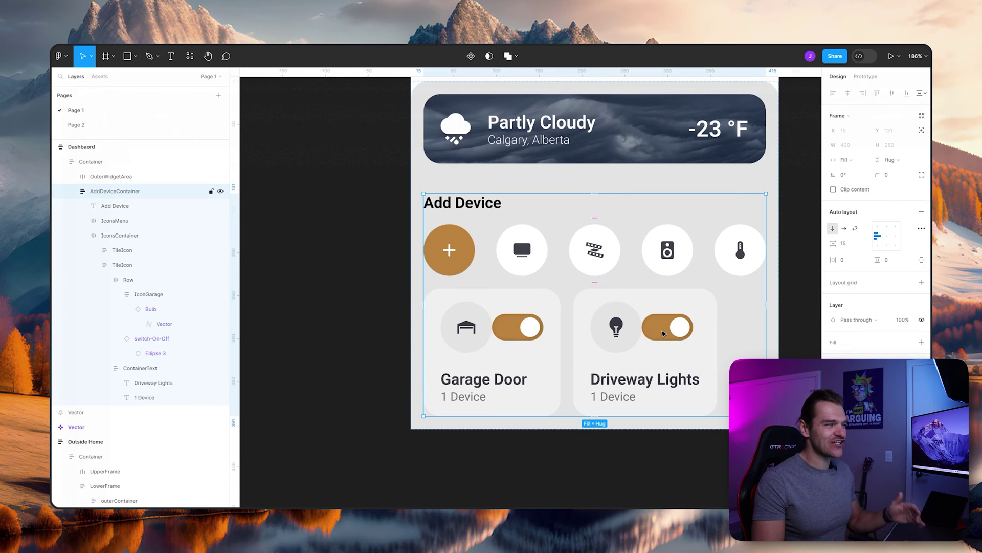
# Set the Driveway Lights toggle switch to the switchOff state.
pyautogui.keyDown('ctrl'); pyautogui.click(663, 333); pyautogui.keyUp('ctrl')
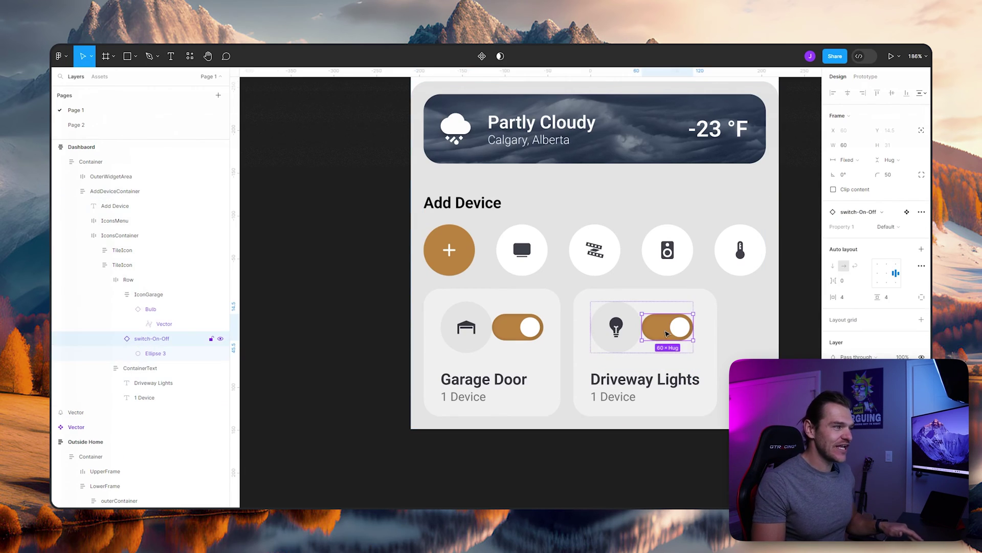
pyautogui.click(888, 227)
pyautogui.click(857, 238)
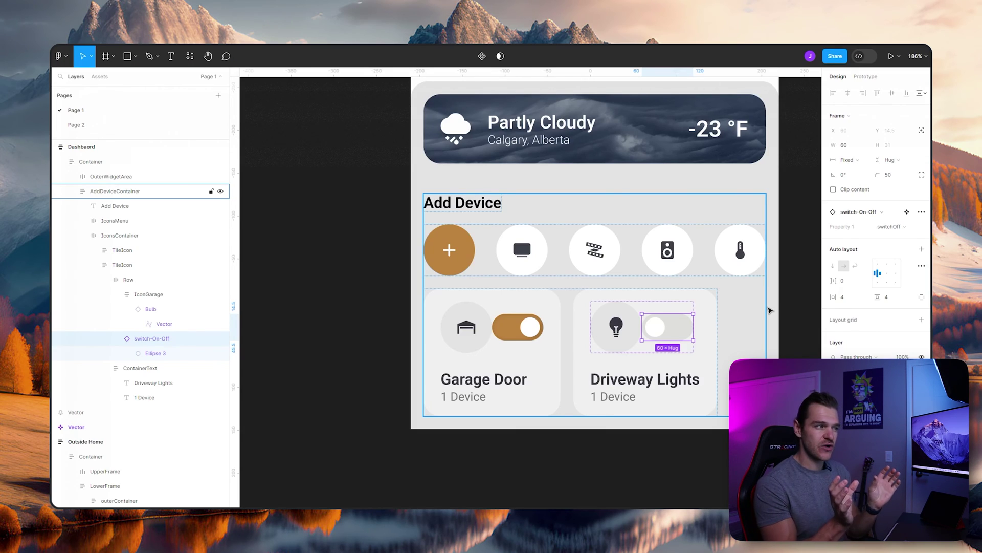
# Change IconsContainer's width from Hug contents to Fill container.
pyautogui.click(765, 308)
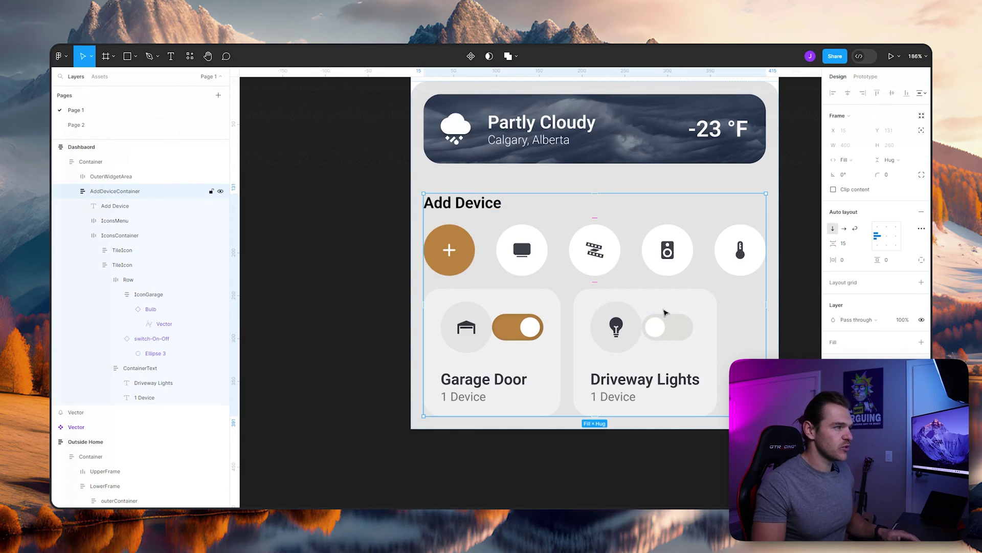
pyautogui.click(665, 312)
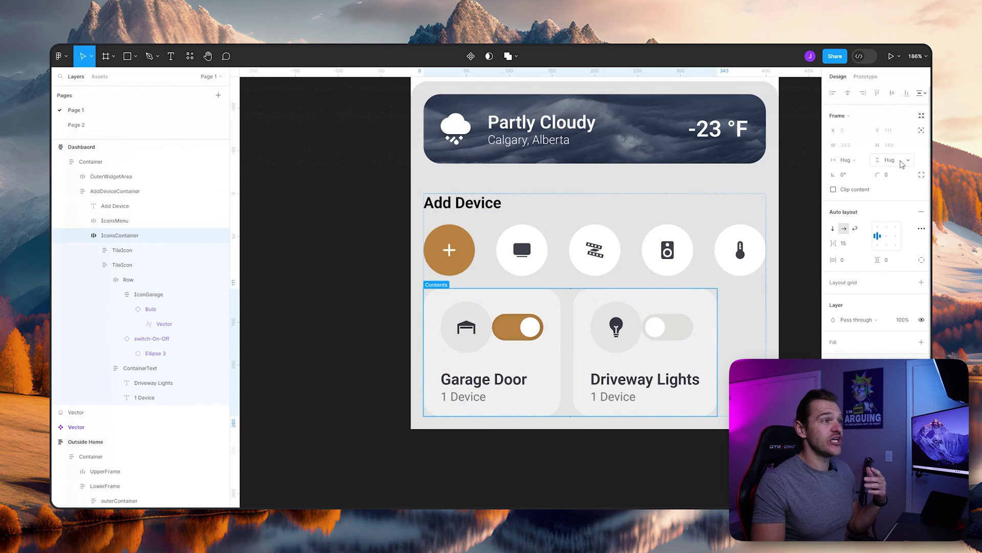
pyautogui.click(852, 161)
pyautogui.click(851, 172)
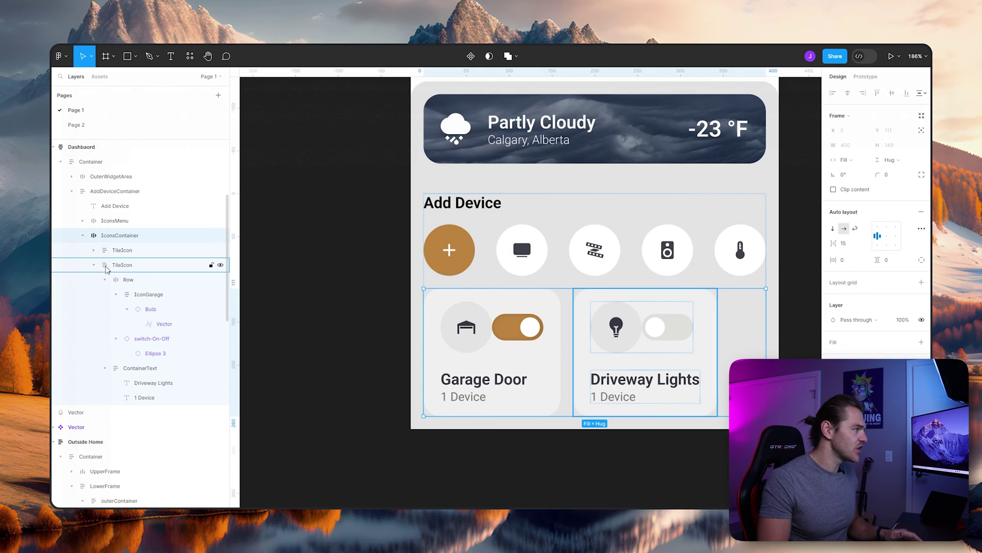
# Set both the Driveway Lights and Garage Door tiles to Fill container width.
pyautogui.click(105, 268)
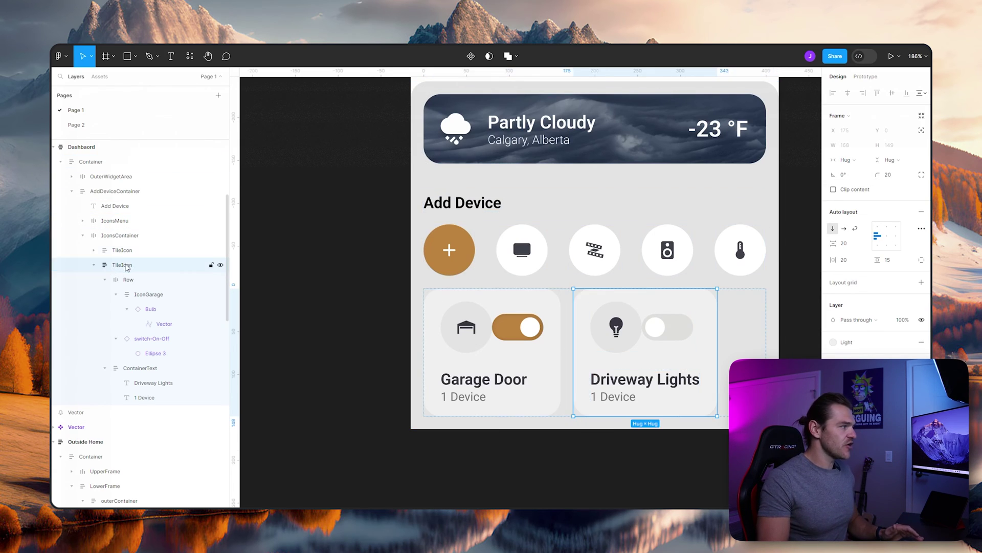
pyautogui.click(847, 159)
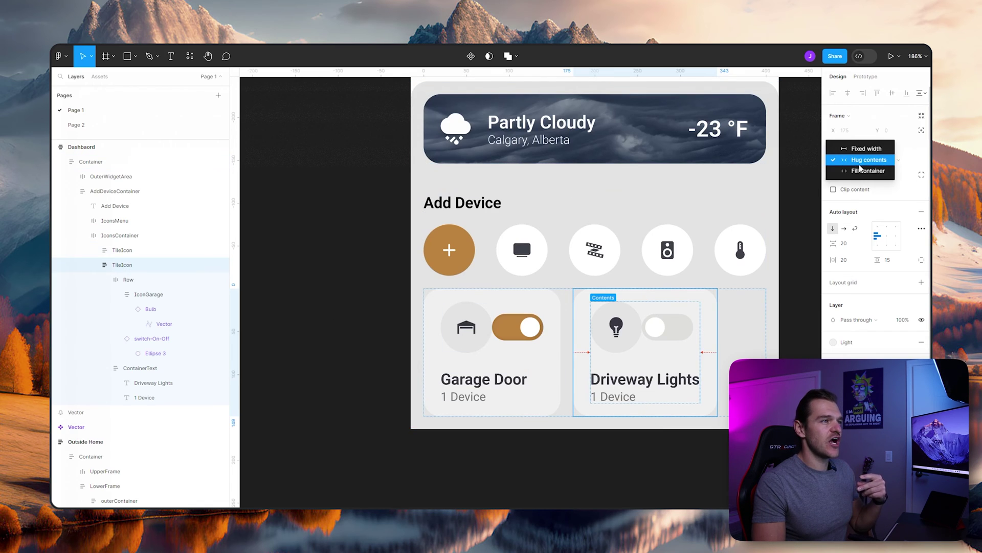
pyautogui.click(857, 172)
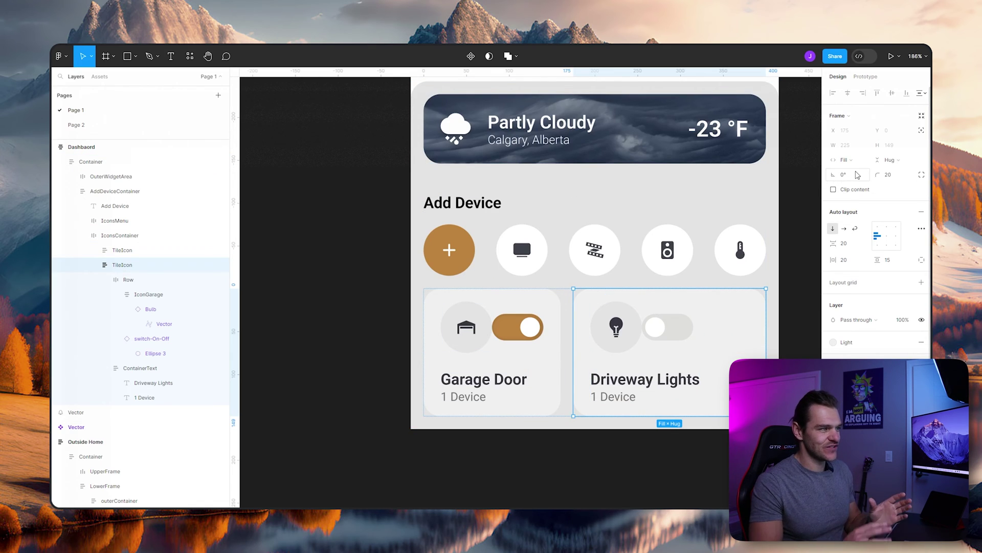
pyautogui.click(119, 252)
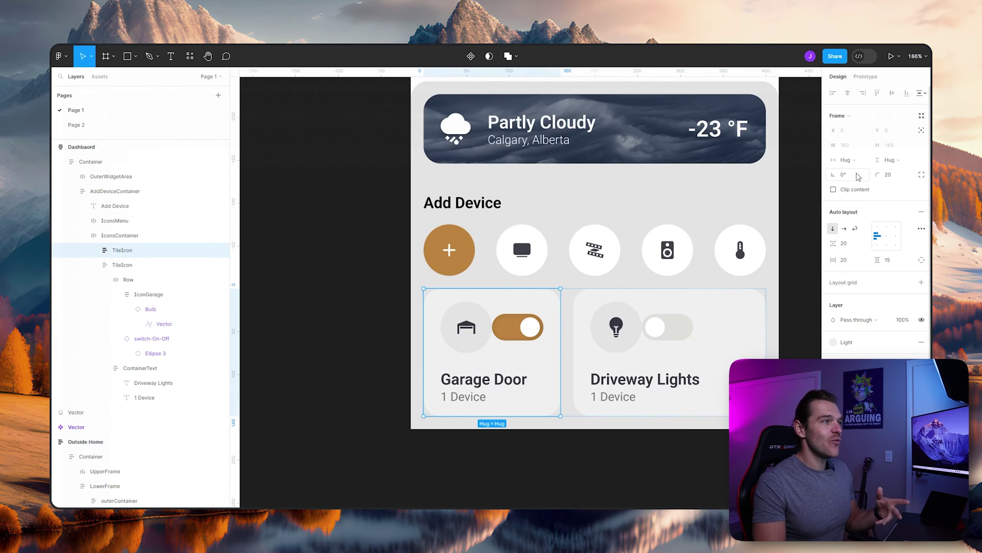
pyautogui.click(845, 160)
pyautogui.click(853, 171)
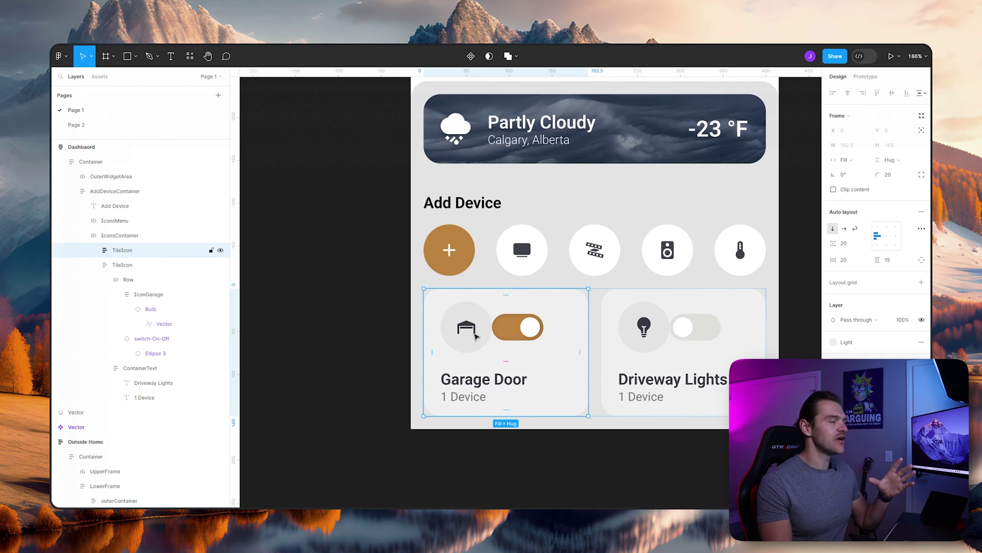
pyautogui.doubleClick(480, 336)
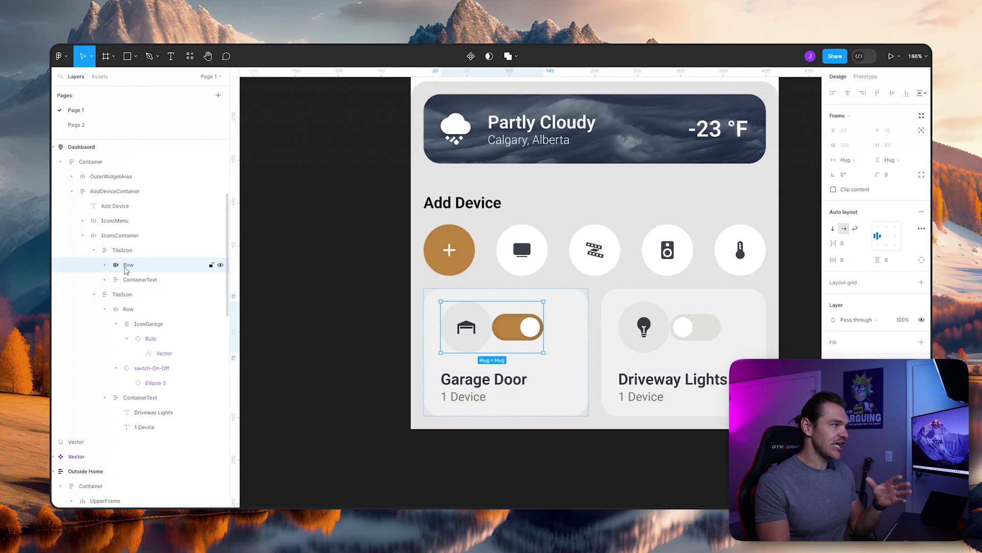
# Make the Garage Door Row fill the tile width with Auto spacing.
pyautogui.click(846, 160)
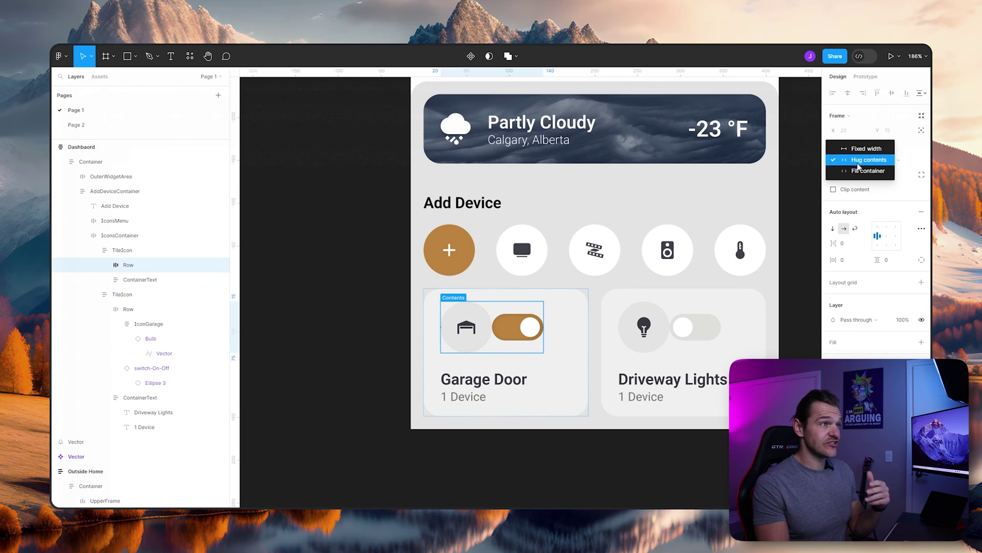
pyautogui.click(858, 173)
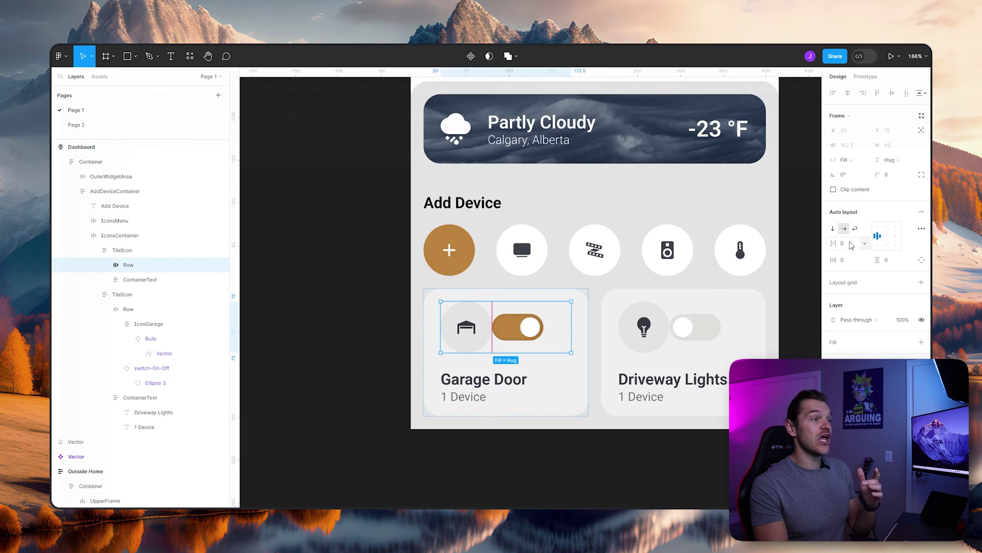
pyautogui.click(864, 245)
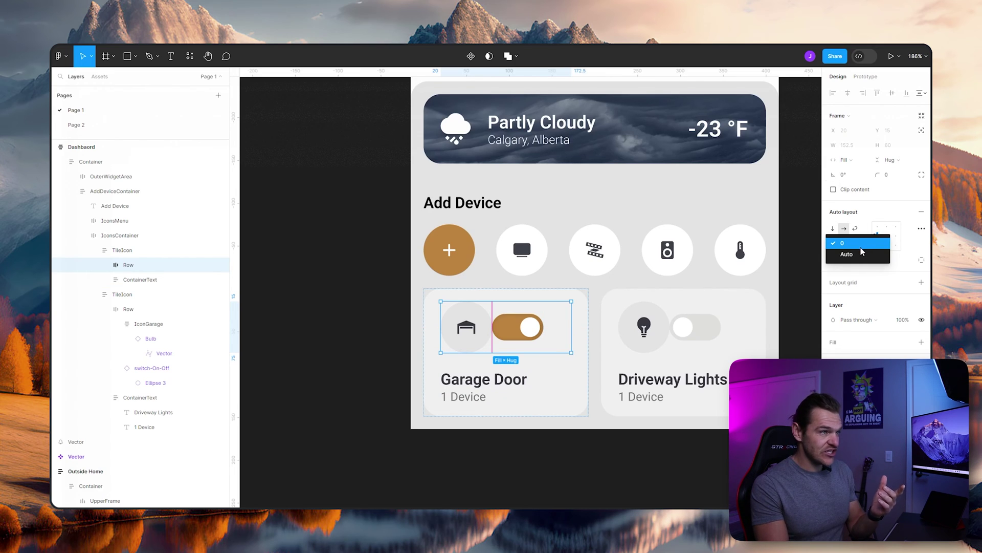
pyautogui.click(860, 254)
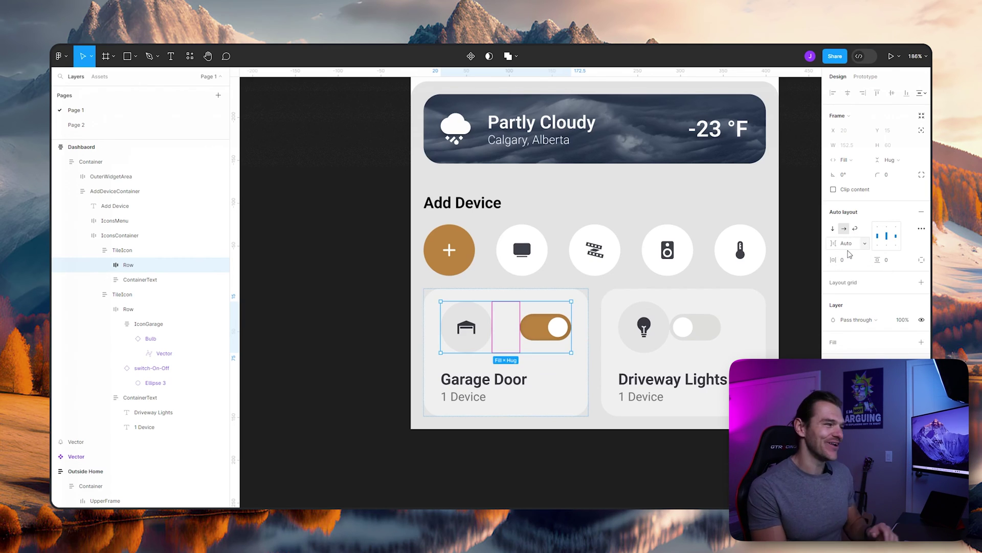
# Make the Driveway Lights Row fill the tile width with Auto spacing.
pyautogui.click(128, 309)
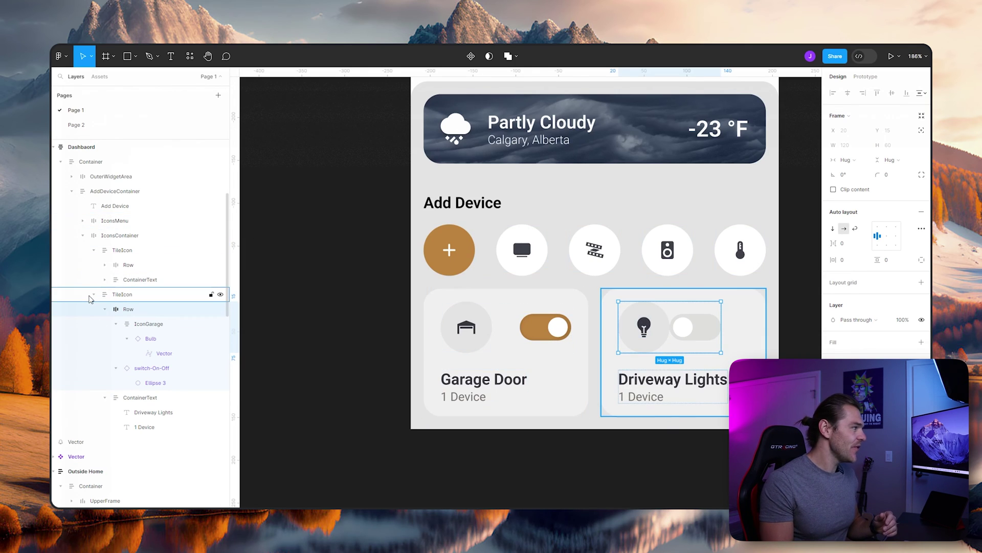
pyautogui.click(106, 309)
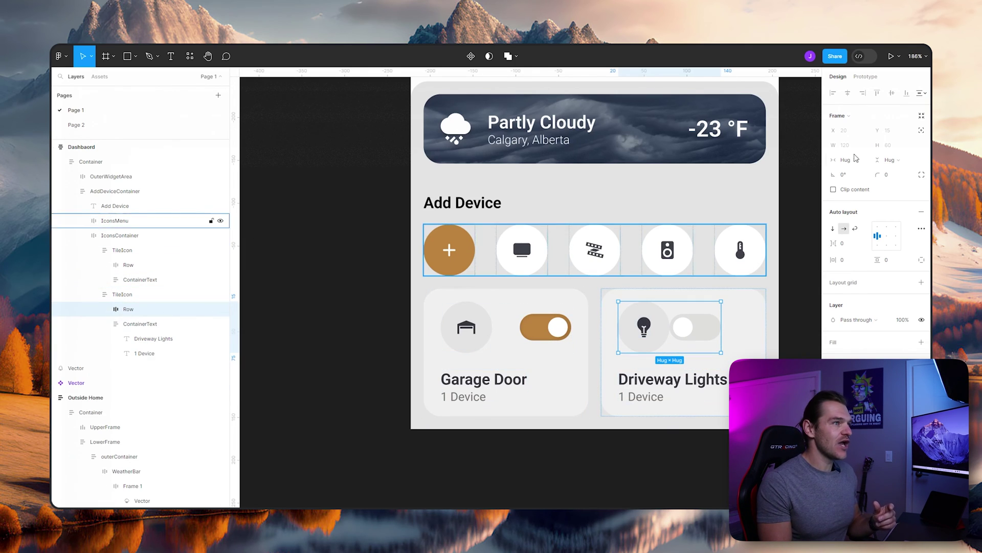
pyautogui.click(846, 159)
pyautogui.click(854, 170)
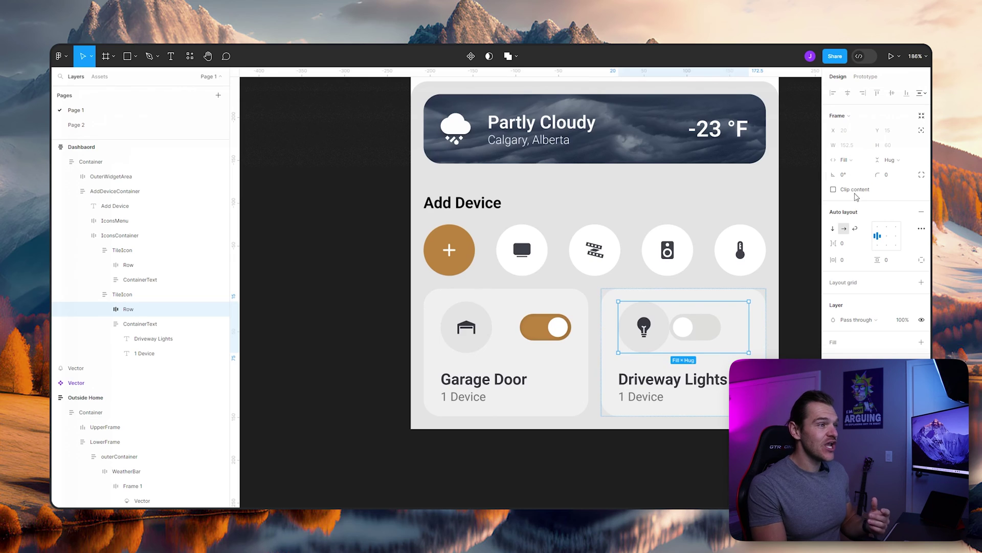
pyautogui.click(864, 247)
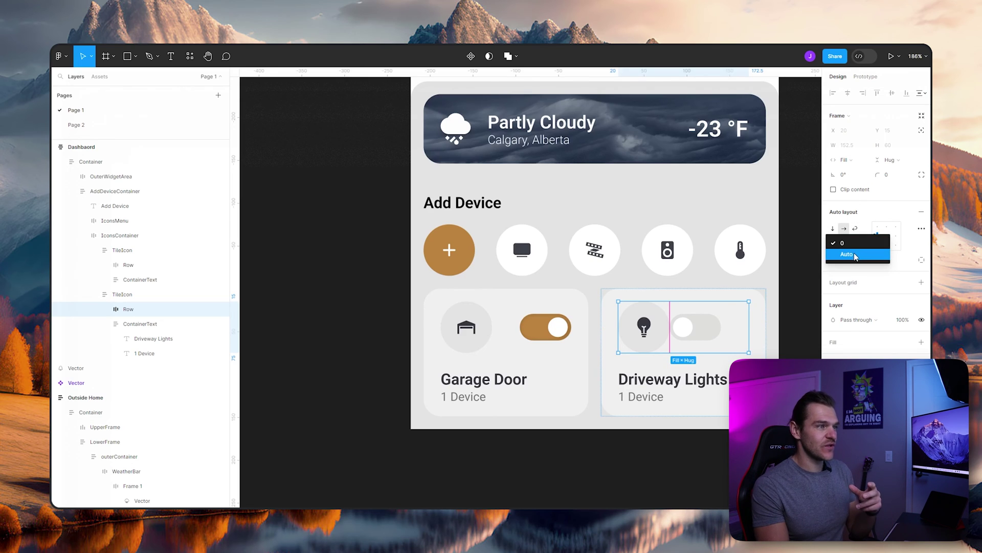
pyautogui.click(856, 257)
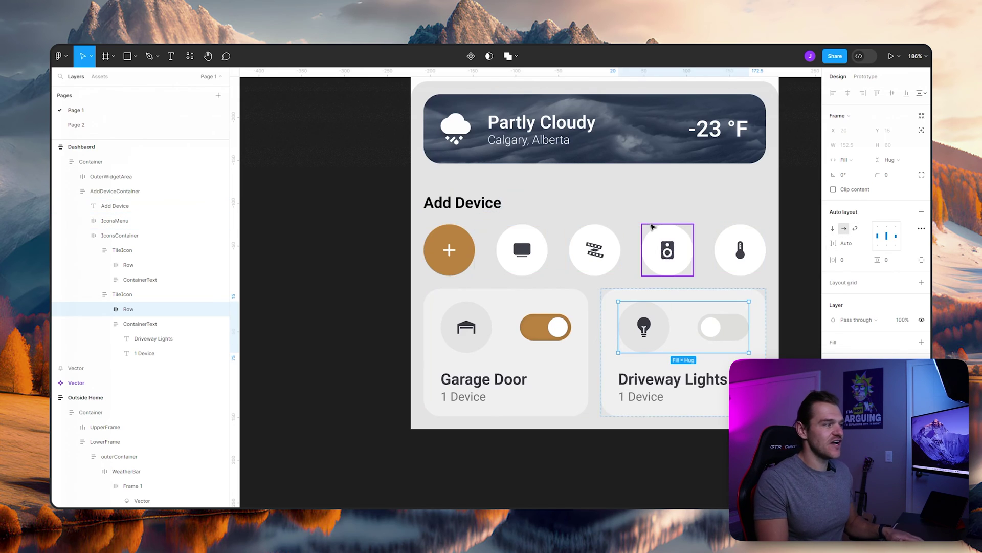
# Duplicate IconsContainer to add a second Garage Door and Driveway Lights row beneath.
pyautogui.scroll(-5, 665, 241)
pyautogui.scroll(3, 516, 331)
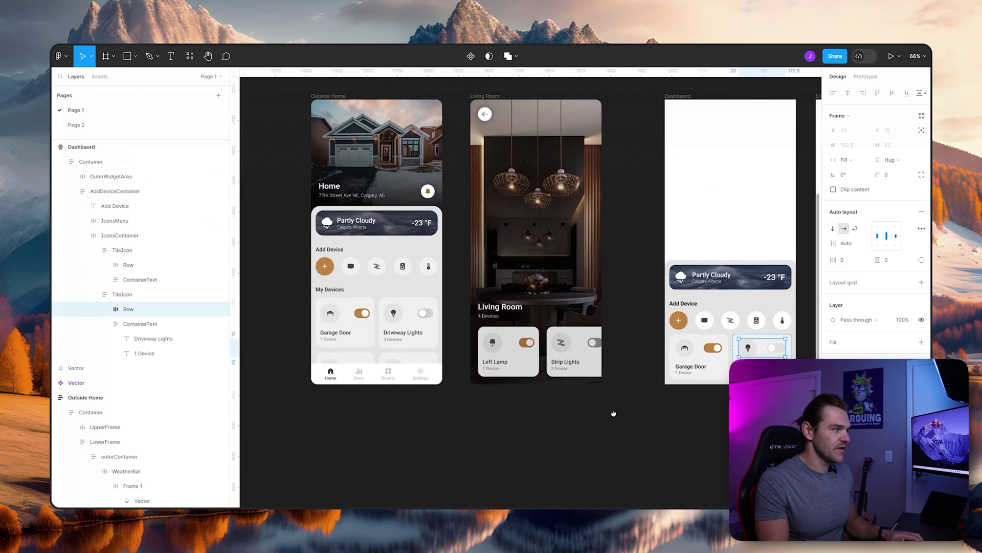
pyautogui.scroll(3, 595, 353)
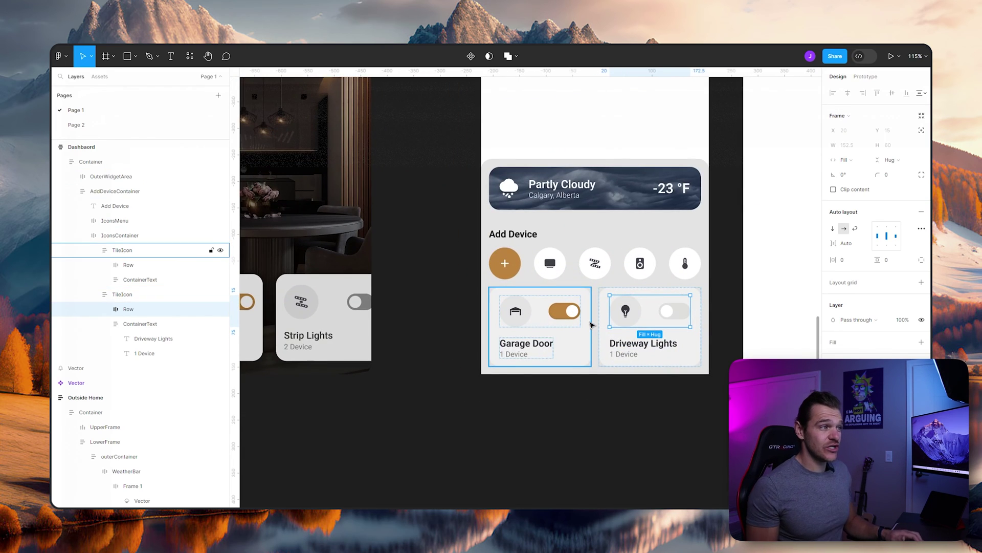
pyautogui.click(83, 235)
pyautogui.click(107, 237)
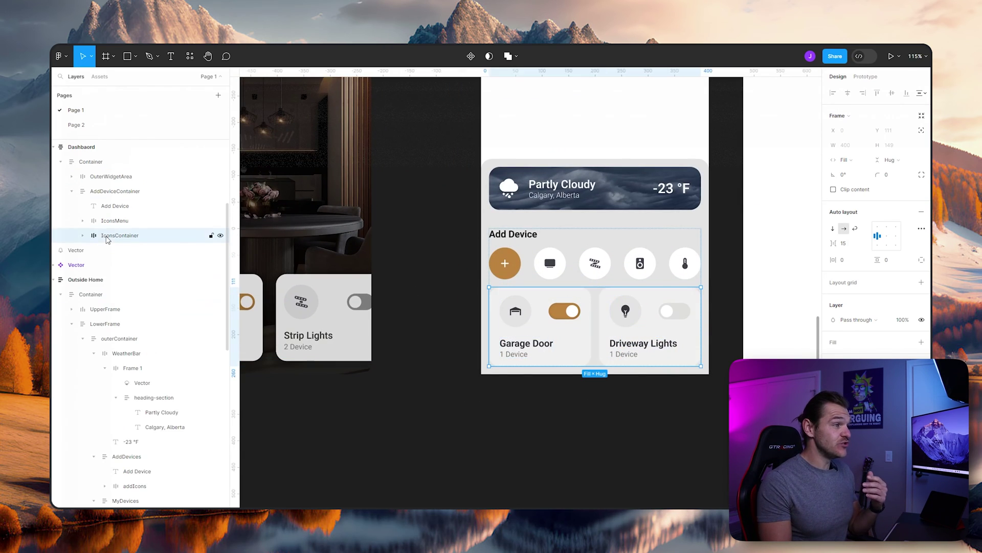
pyautogui.hotkey('ctrl', 'd')
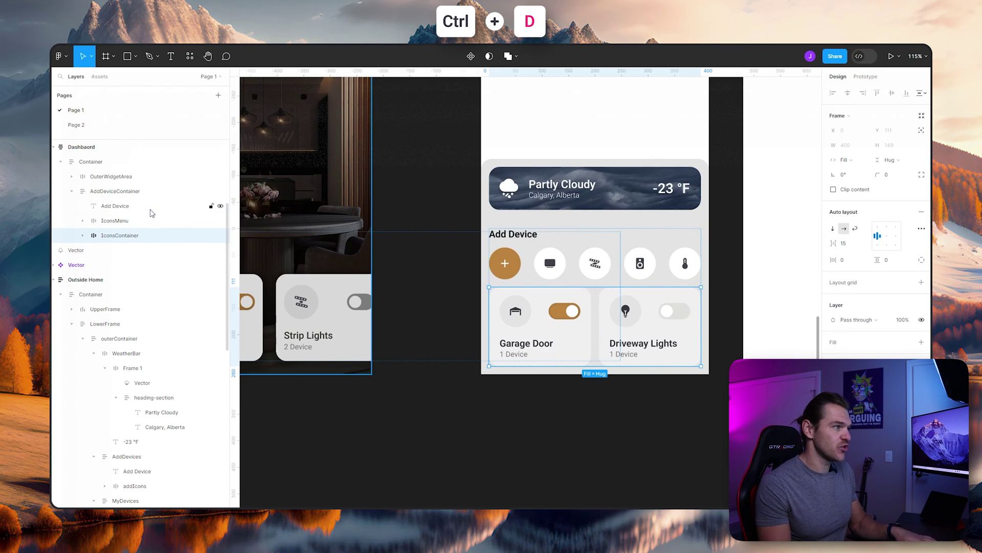
pyautogui.hotkey('ctrl', 'd')
pyautogui.scroll(-3, 543, 285)
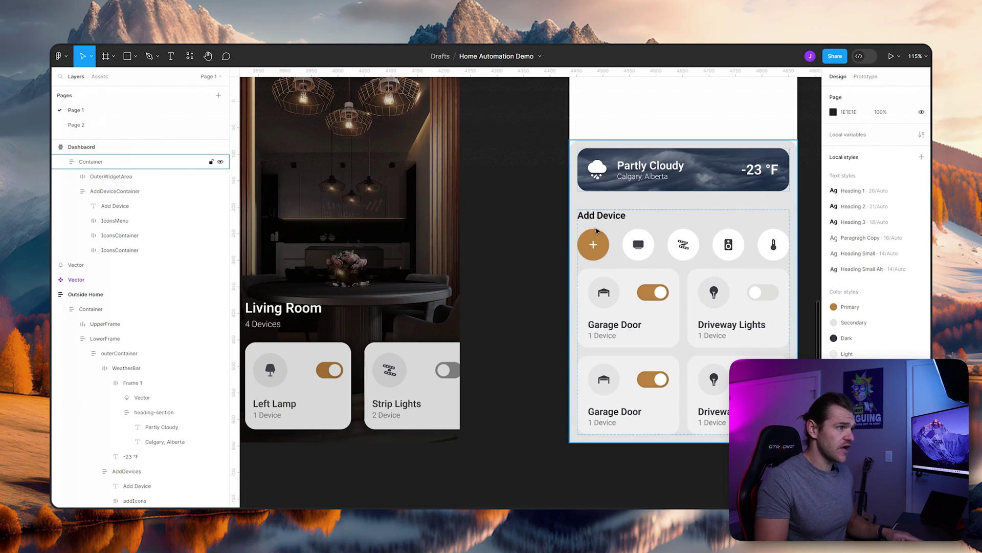
# Add a My Devices text heading below the Add Device icons.
pyautogui.click(170, 58)
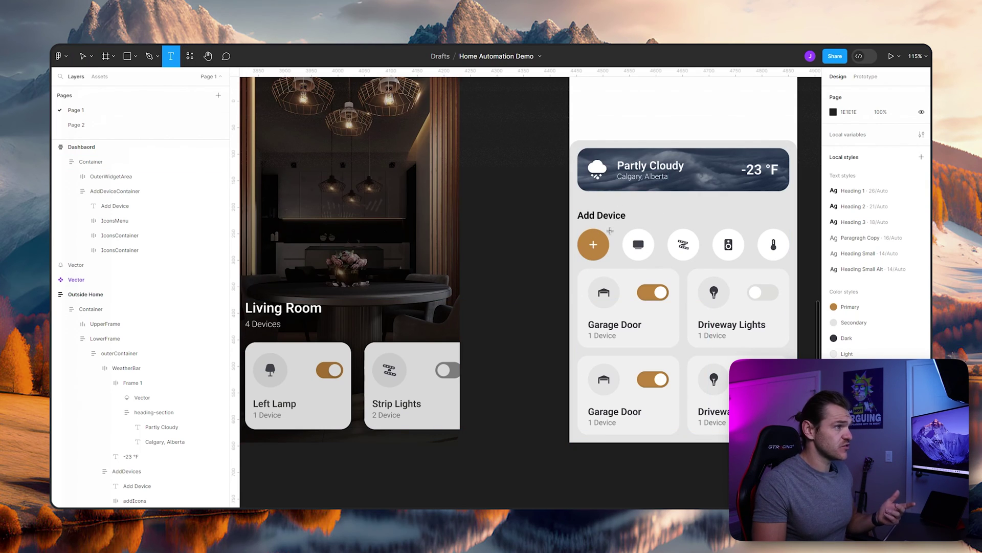
pyautogui.click(595, 264)
pyautogui.write('M')
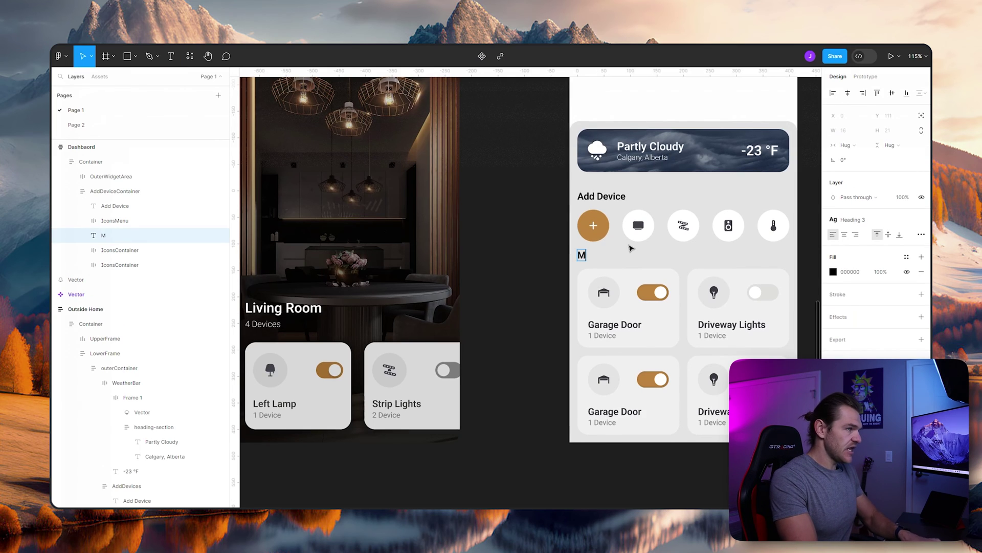
pyautogui.write('y Devices')
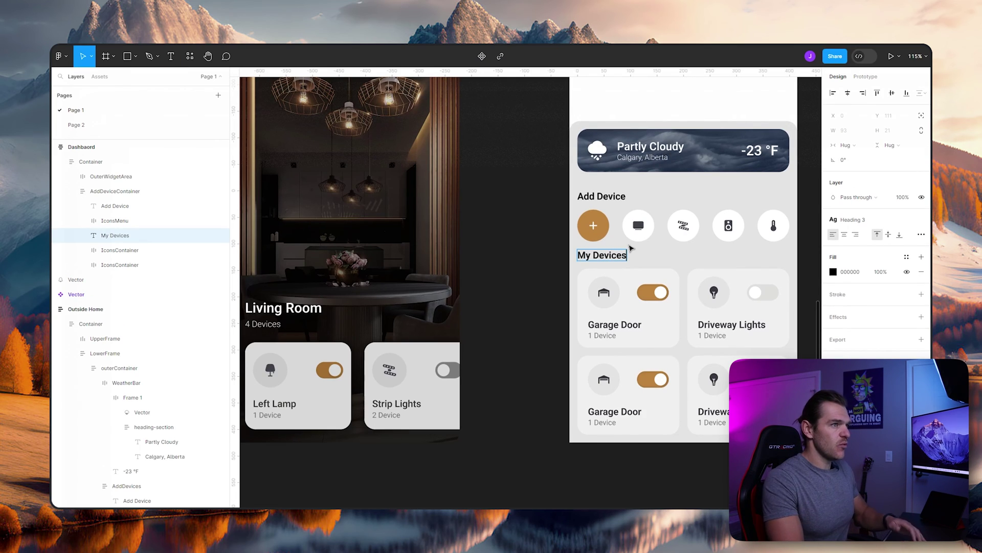
pyautogui.press('Escape')
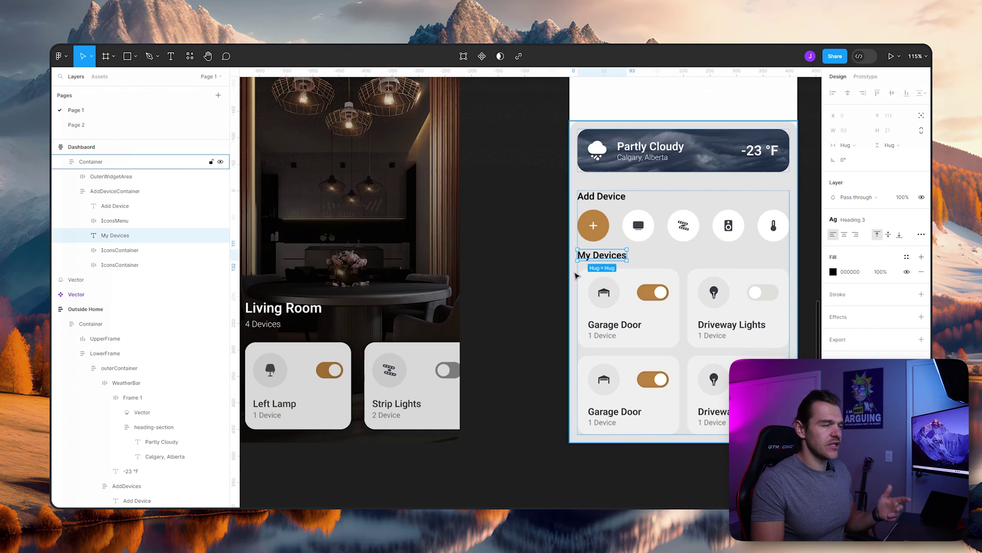
# Group the My Devices heading and both tile rows into one frame.
pyautogui.click(120, 250)
pyautogui.keyDown('shift'); pyautogui.click(118, 265); pyautogui.keyUp('shift')
pyautogui.keyDown('shift'); pyautogui.click(123, 236); pyautogui.keyUp('shift')
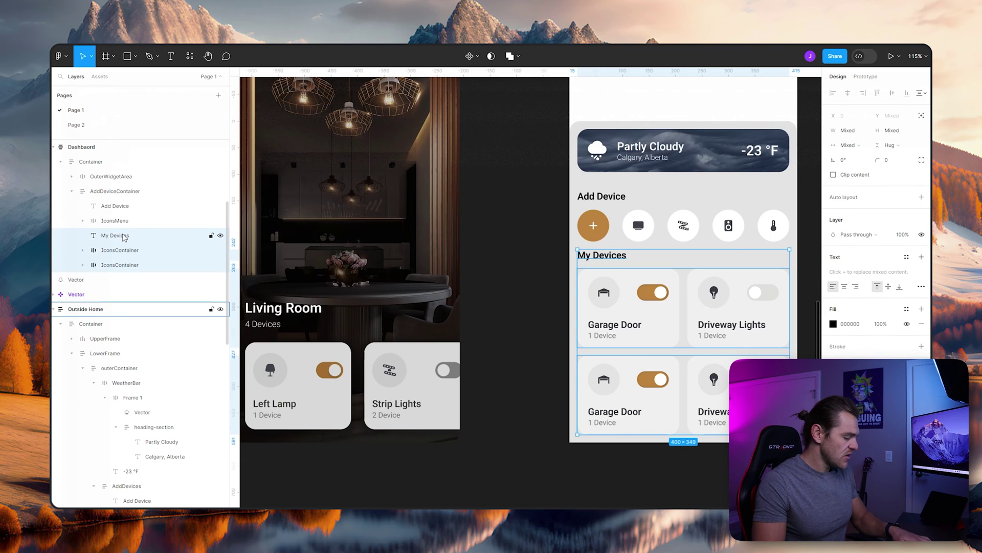
pyautogui.hotkey('ctrl', 'g')
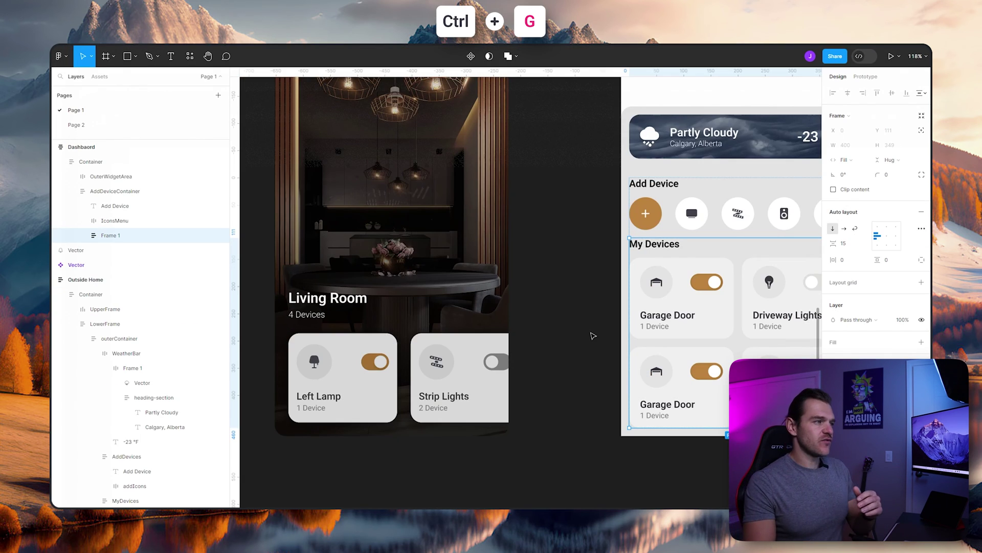
# Rename Frame 1 to TileContainer.
pyautogui.hscroll(-8, 567, 353)
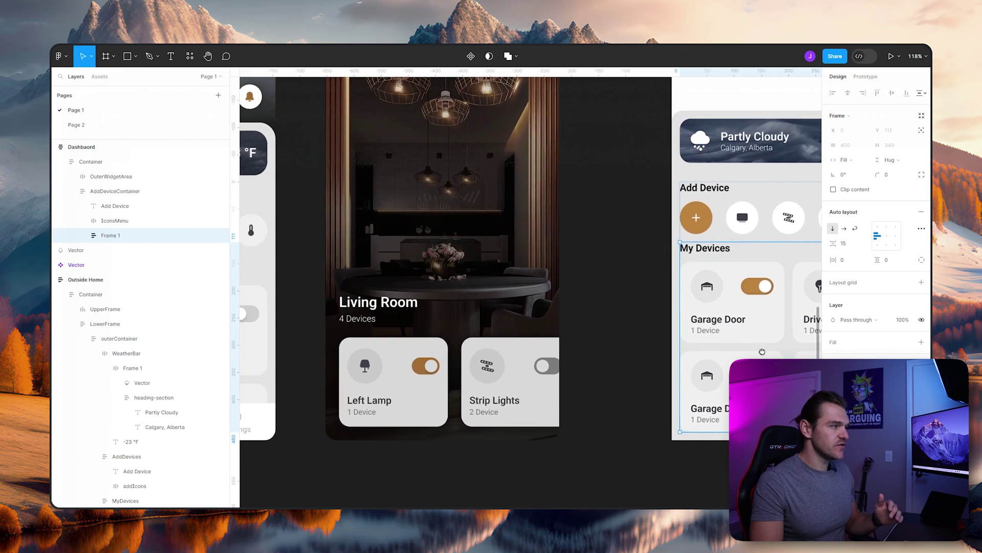
pyautogui.hscroll(-10, 415, 425)
pyautogui.hscroll(3, 416, 254)
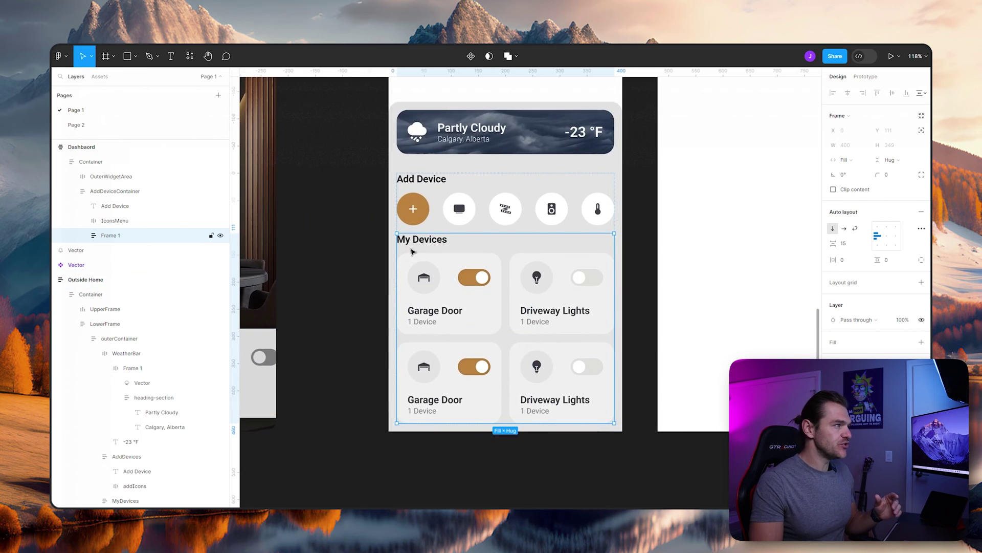
pyautogui.doubleClick(117, 236)
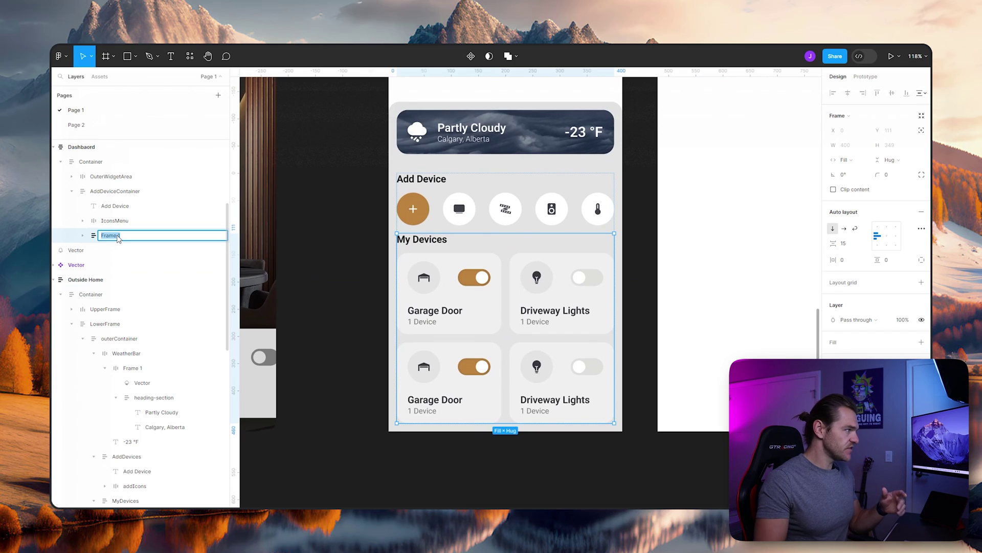
pyautogui.write('TileContainer')
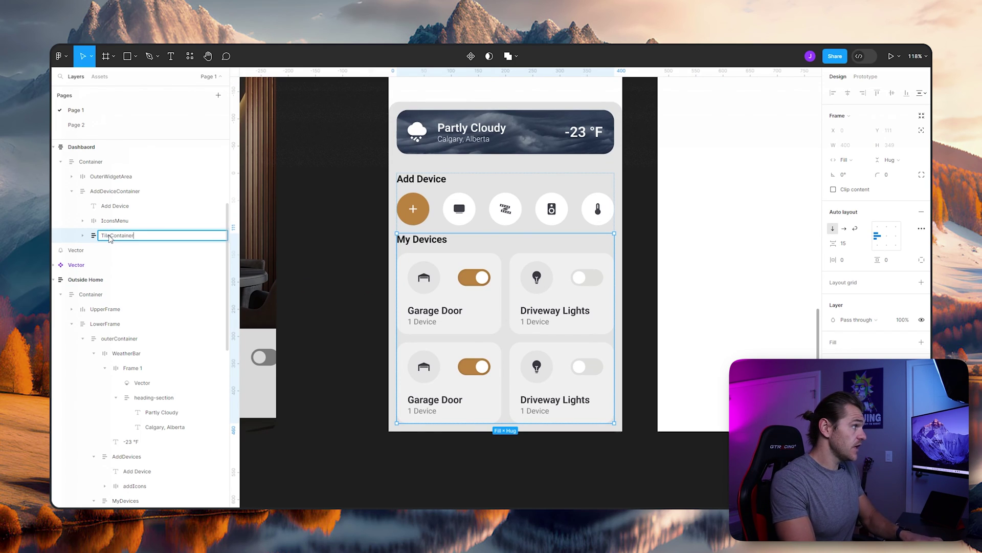
pyautogui.press('Return')
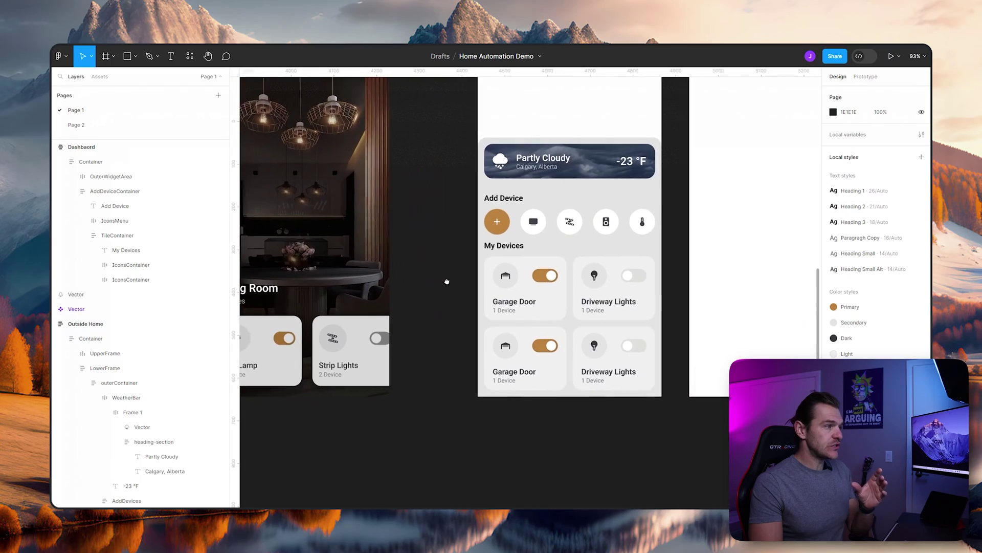
pyautogui.click(91, 161)
pyautogui.click(116, 234)
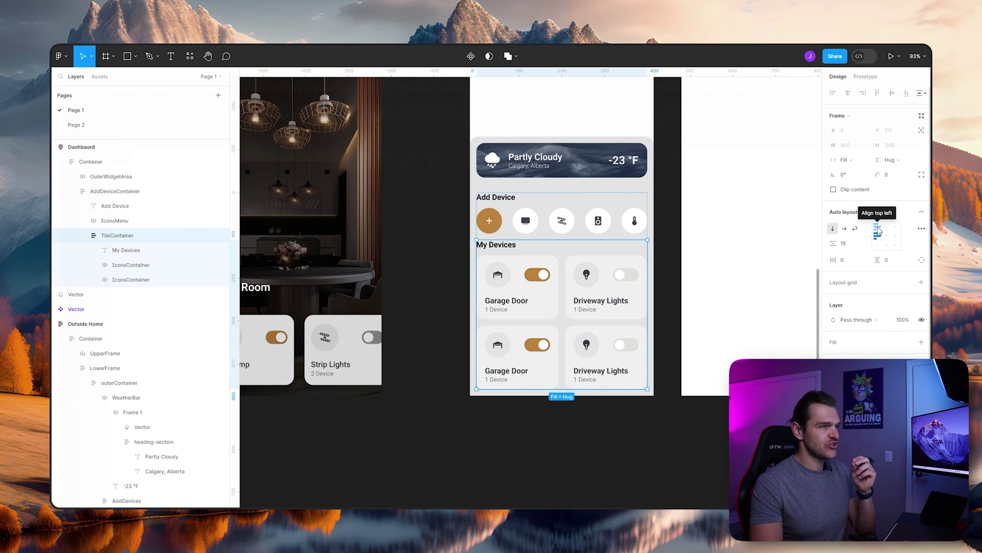
# Align TileContainer's contents top-left and give it a fixed 200 height.
pyautogui.click(878, 231)
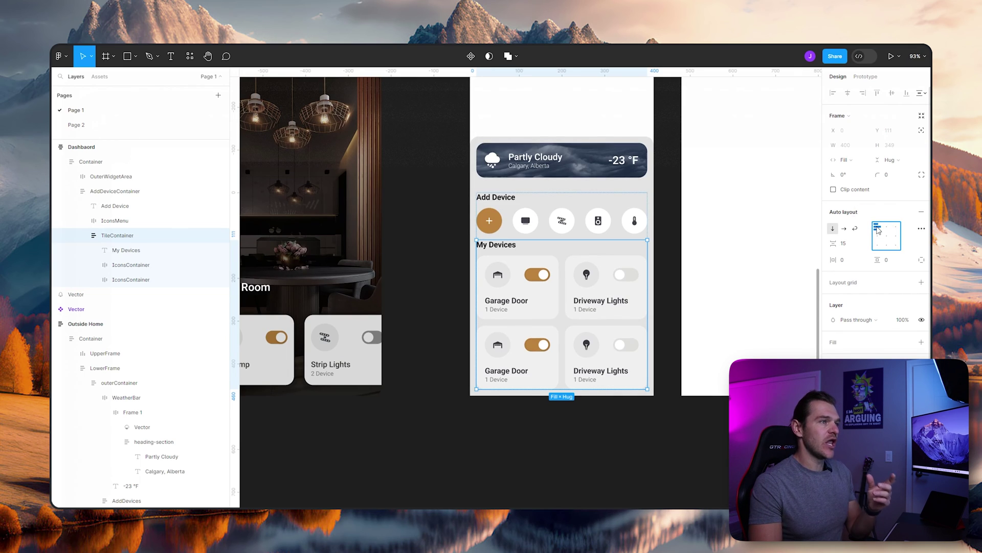
pyautogui.click(894, 163)
pyautogui.click(894, 149)
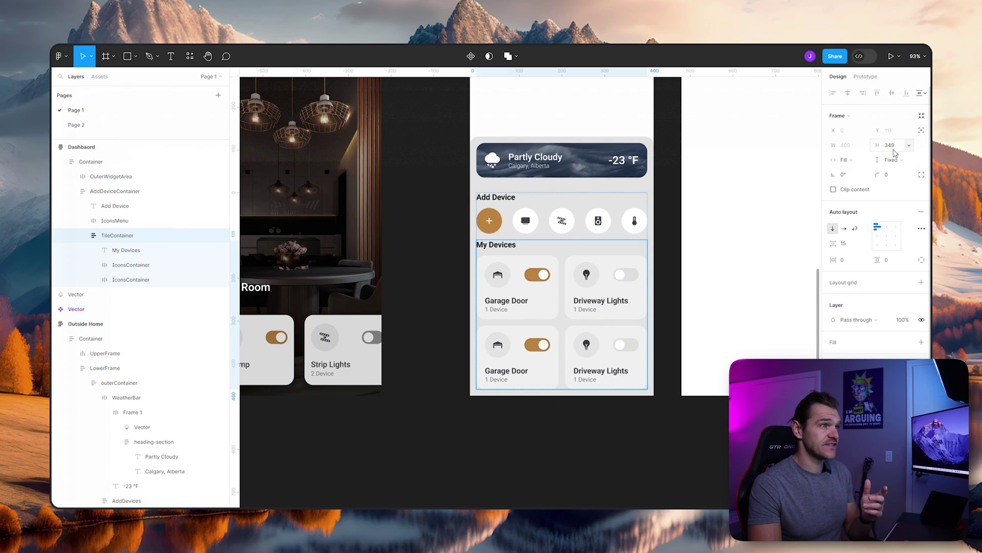
pyautogui.click(892, 145)
pyautogui.press('Up')
pyautogui.press('Up')
pyautogui.press('Up')
pyautogui.press('Up')
pyautogui.press('Up')
pyautogui.press('Up')
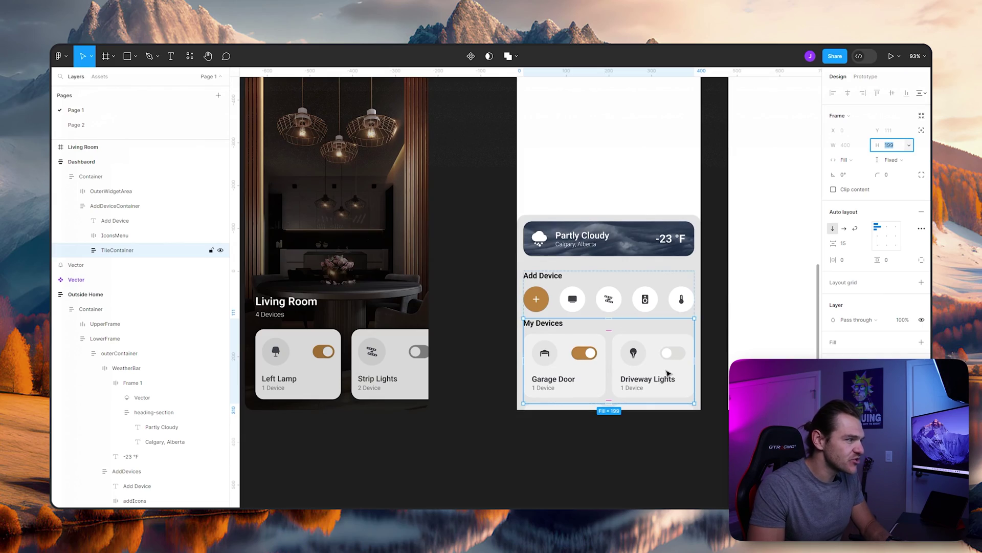
pyautogui.press('Up')
pyautogui.press('Up')
pyautogui.press('Up')
pyautogui.press('Up')
pyautogui.press('Up')
pyautogui.press('Up')
pyautogui.press('Up')
pyautogui.press('Up')
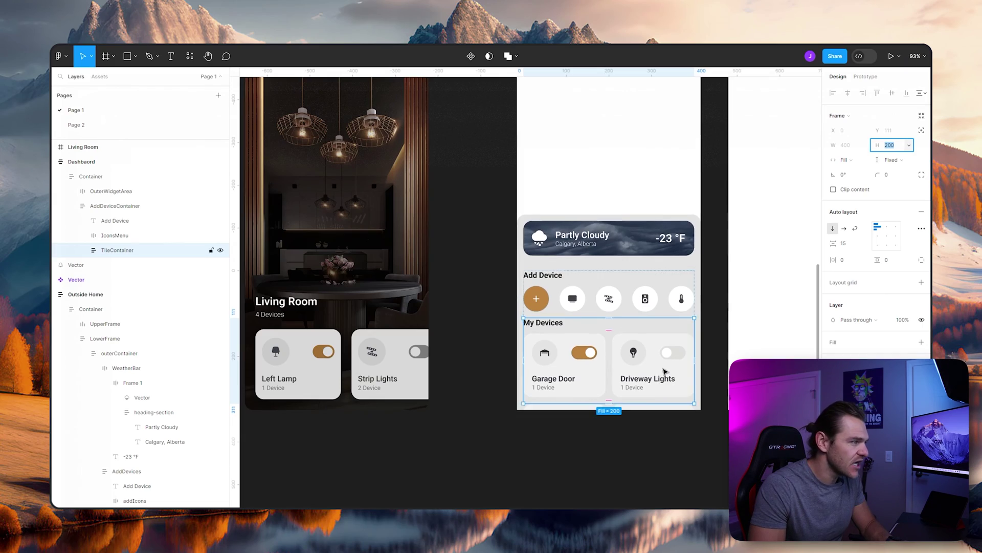
# Nudge TileContainer's height up to 214 so the second tile row peeks below Garage Door and Driveway Lights.
pyautogui.press('Up')
pyautogui.press('Up')
pyautogui.press('Up')
pyautogui.press('Up')
pyautogui.press('Up')
pyautogui.press('Up')
pyautogui.press('Up')
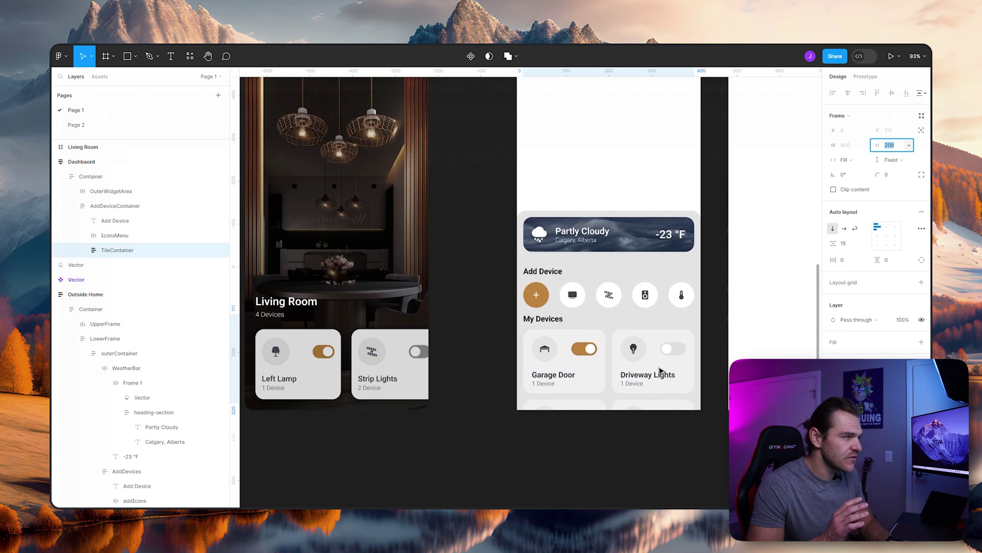
pyautogui.click(668, 183)
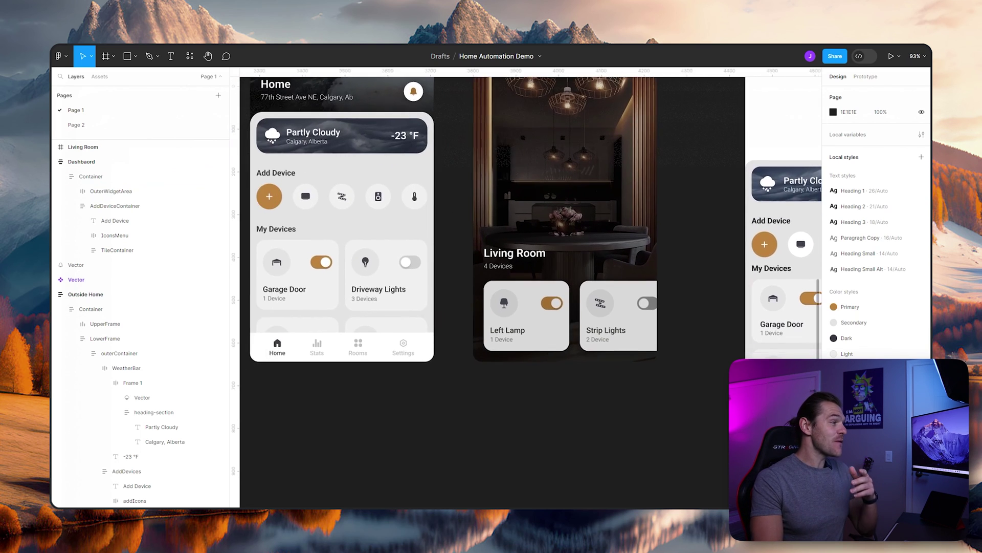
pyautogui.hscroll(-2, 364, 367)
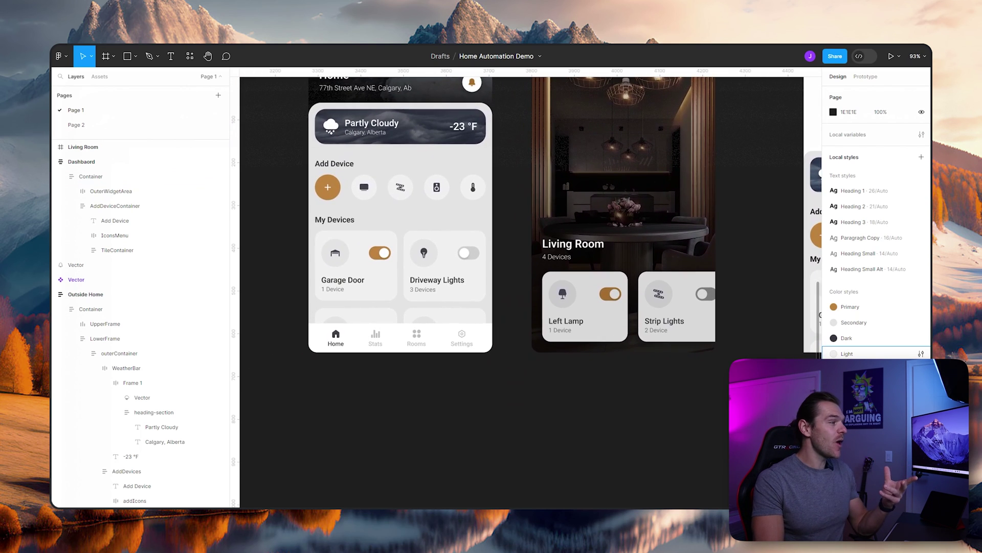
pyautogui.hscroll(5, 543, 450)
pyautogui.scroll(2, 544, 450)
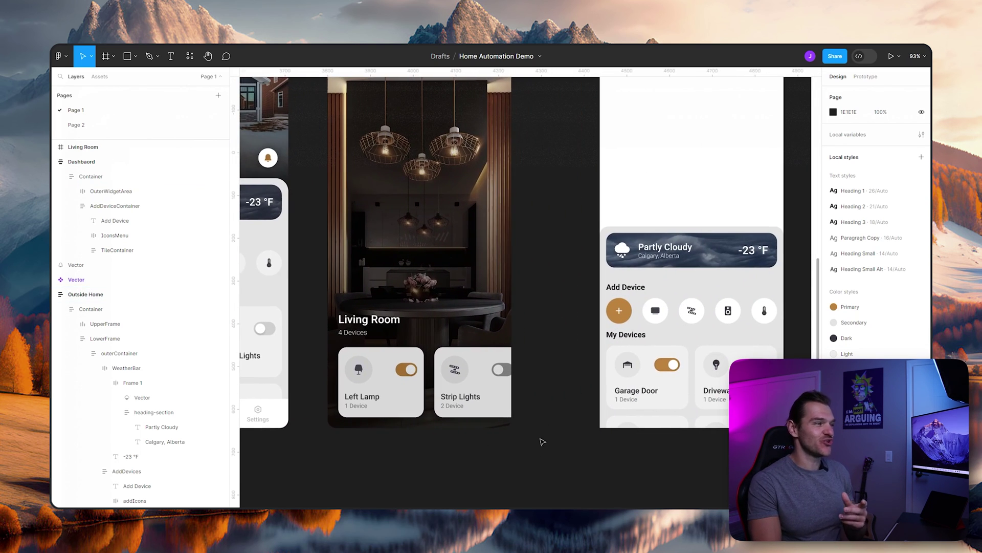